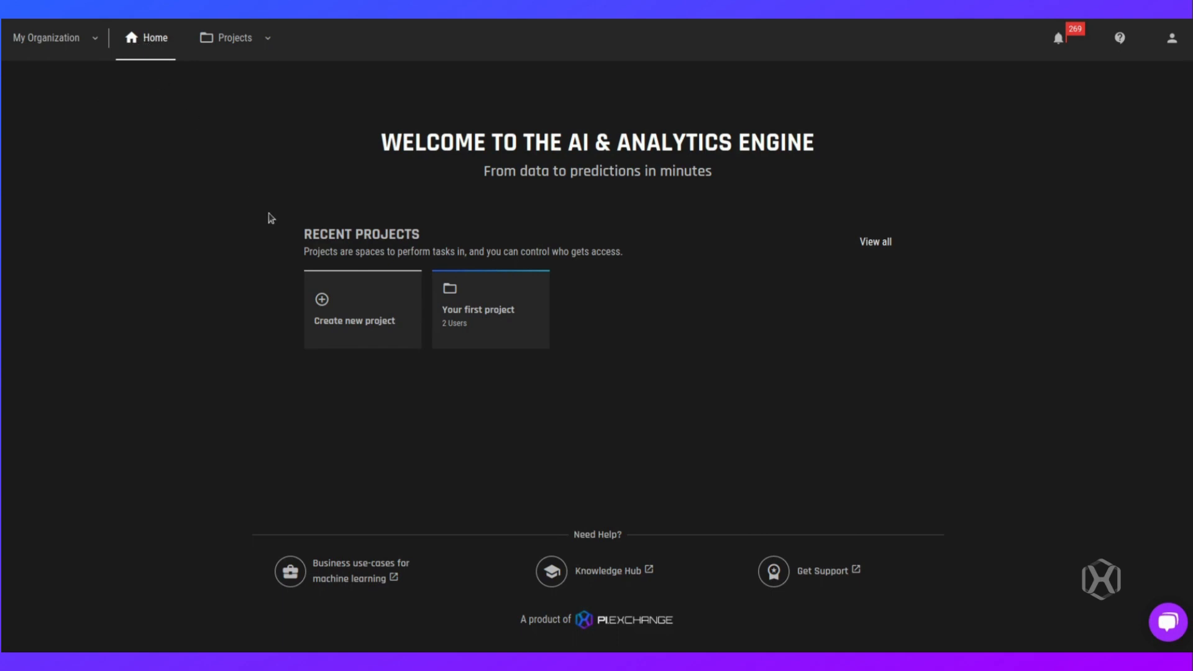
{"action": "left_click_drag", "start_coordinate": [306, 229], "coordinate": [435, 236]}
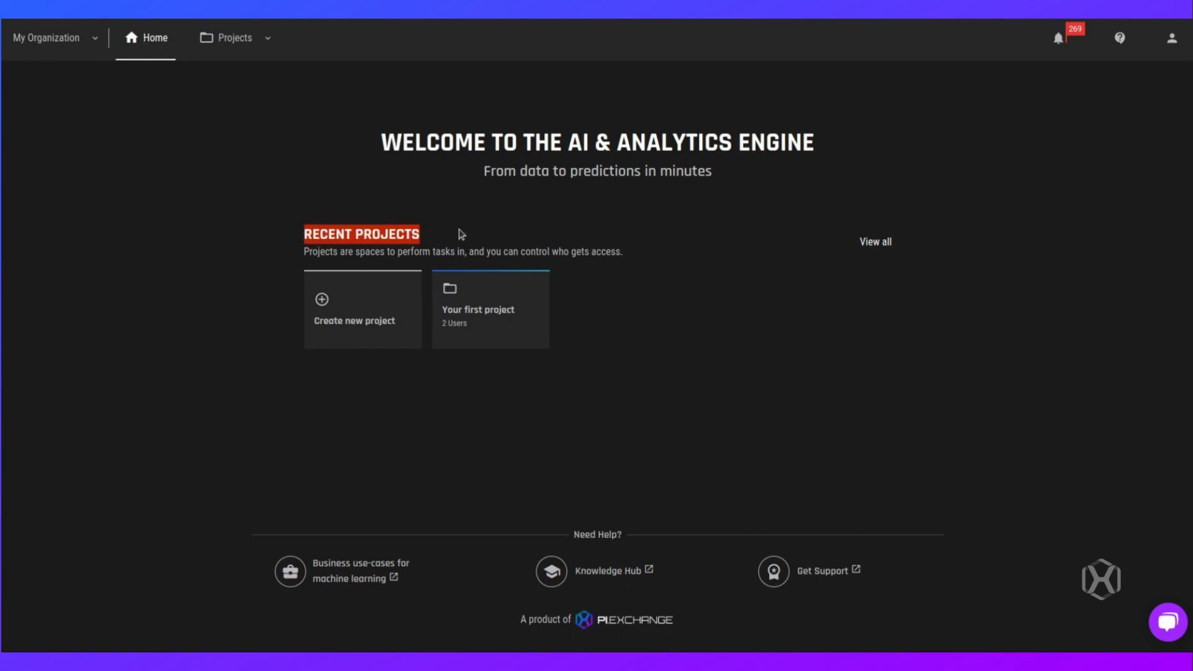
{"action": "left_click", "coordinate": [511, 225]}
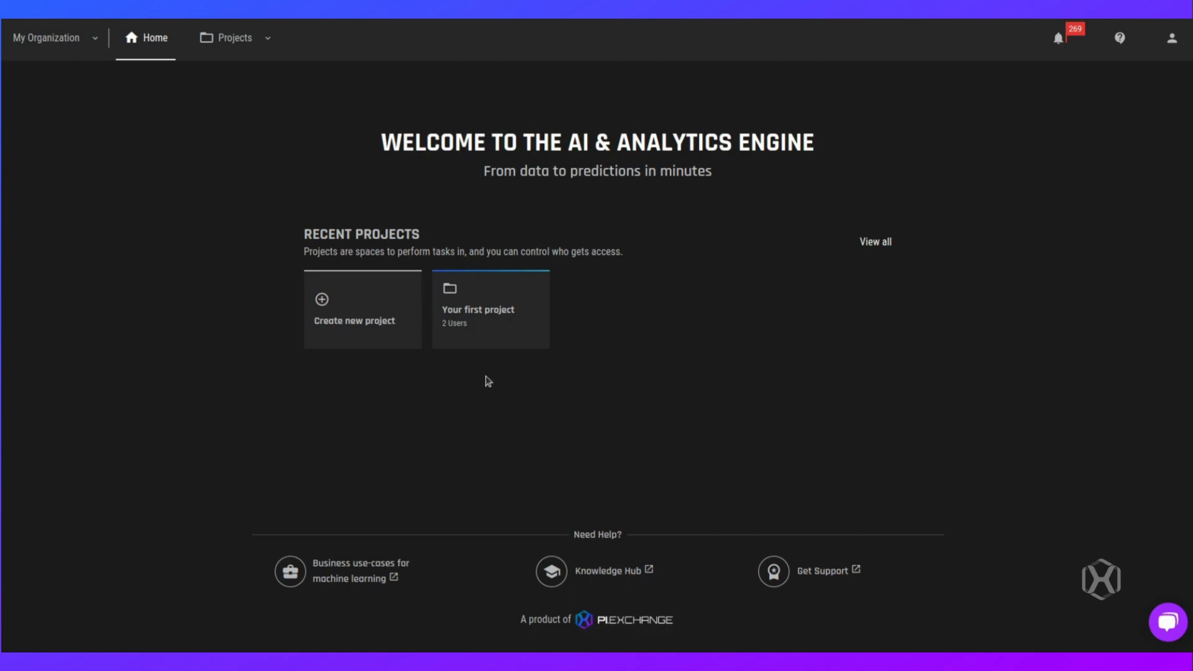
- Open "Your first project" and import equip_failures_training_set.csv as a new dataset through file upload
{"action": "left_click", "coordinate": [467, 307]}
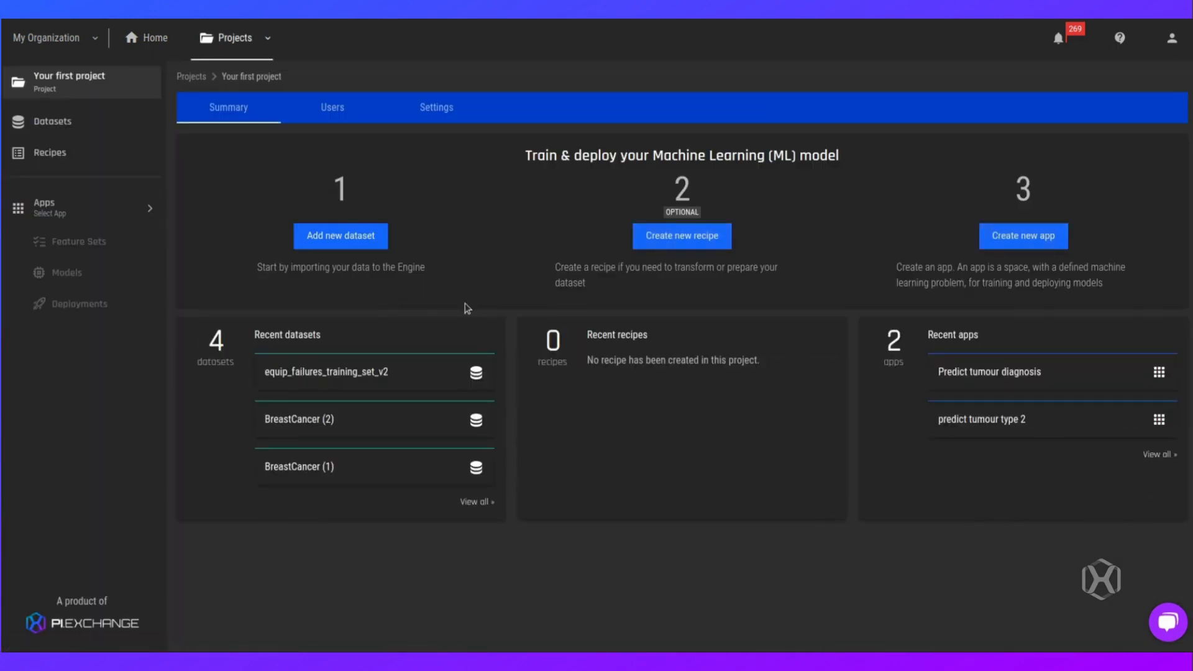
{"action": "left_click", "coordinate": [347, 238]}
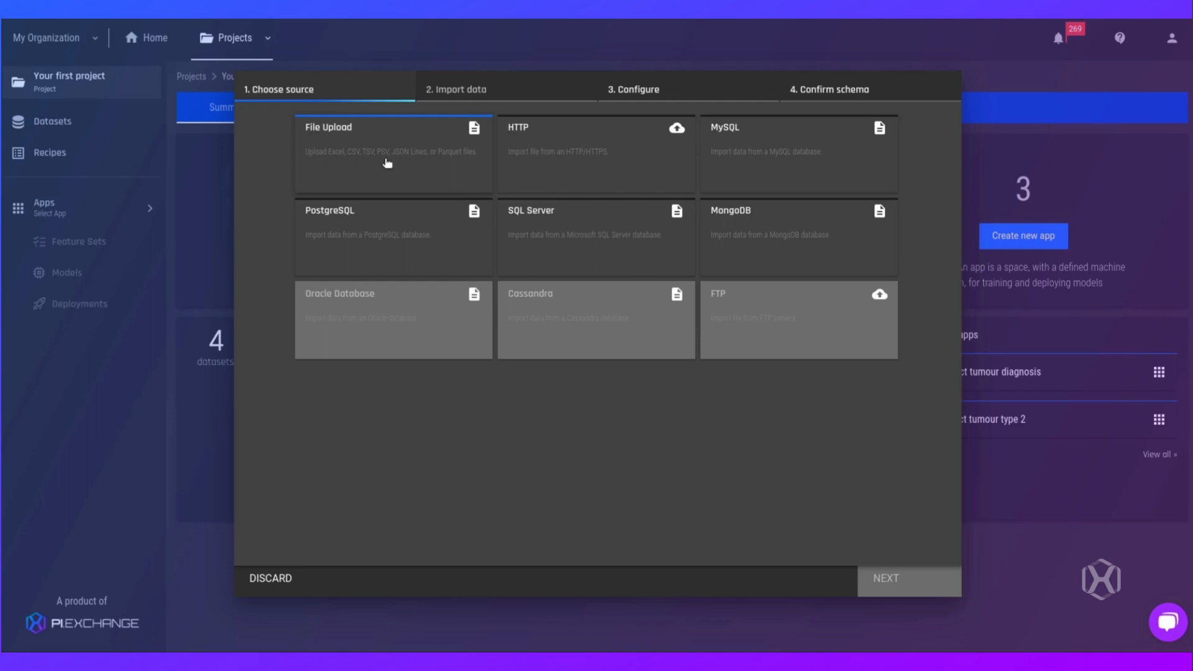
{"action": "left_click", "coordinate": [455, 159]}
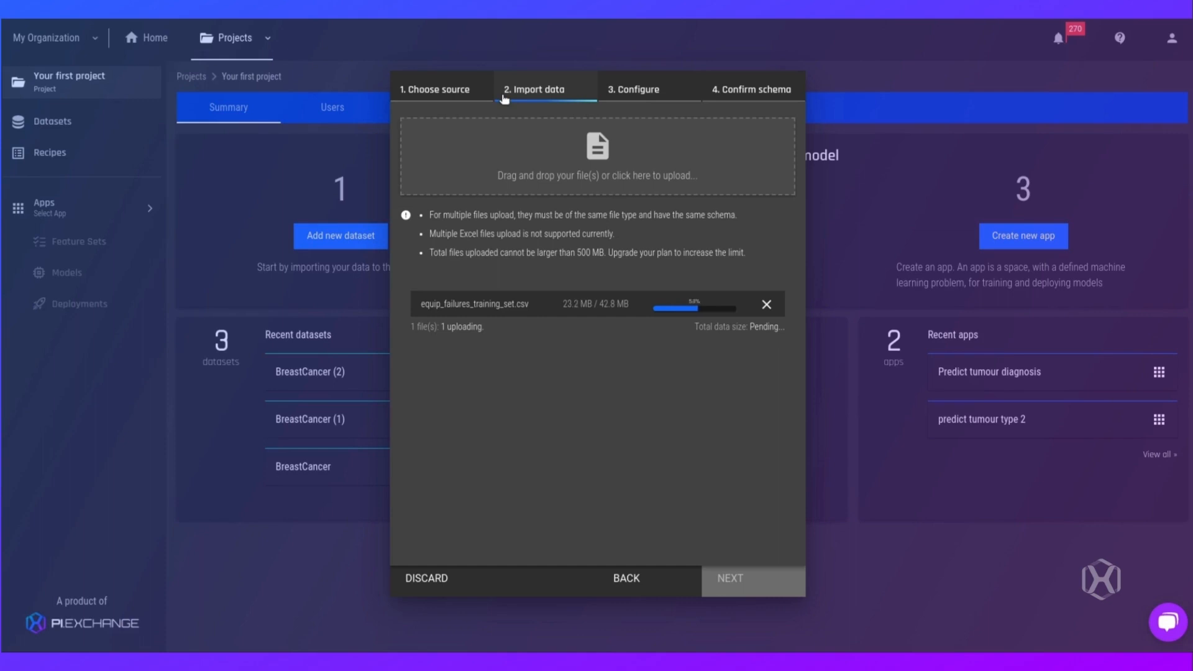
{"action": "left_click", "coordinate": [739, 580]}
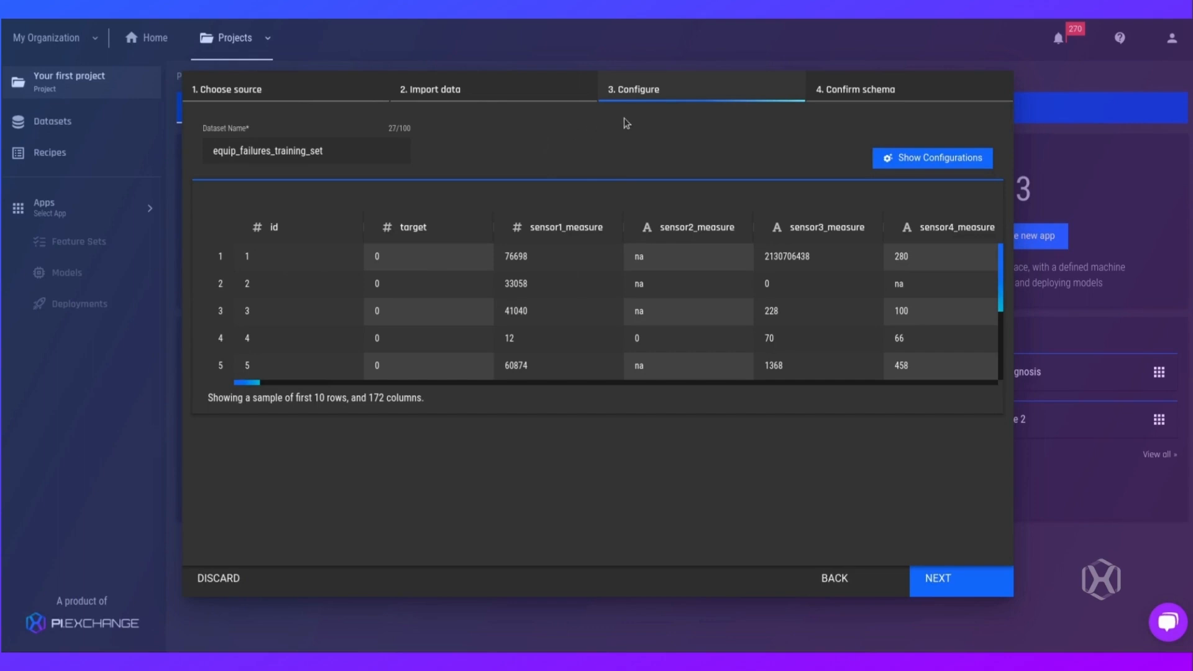
- Review the import configurations and column schema, and create the equip_failures_training_set dataset with the default settings
{"action": "left_click", "coordinate": [910, 159]}
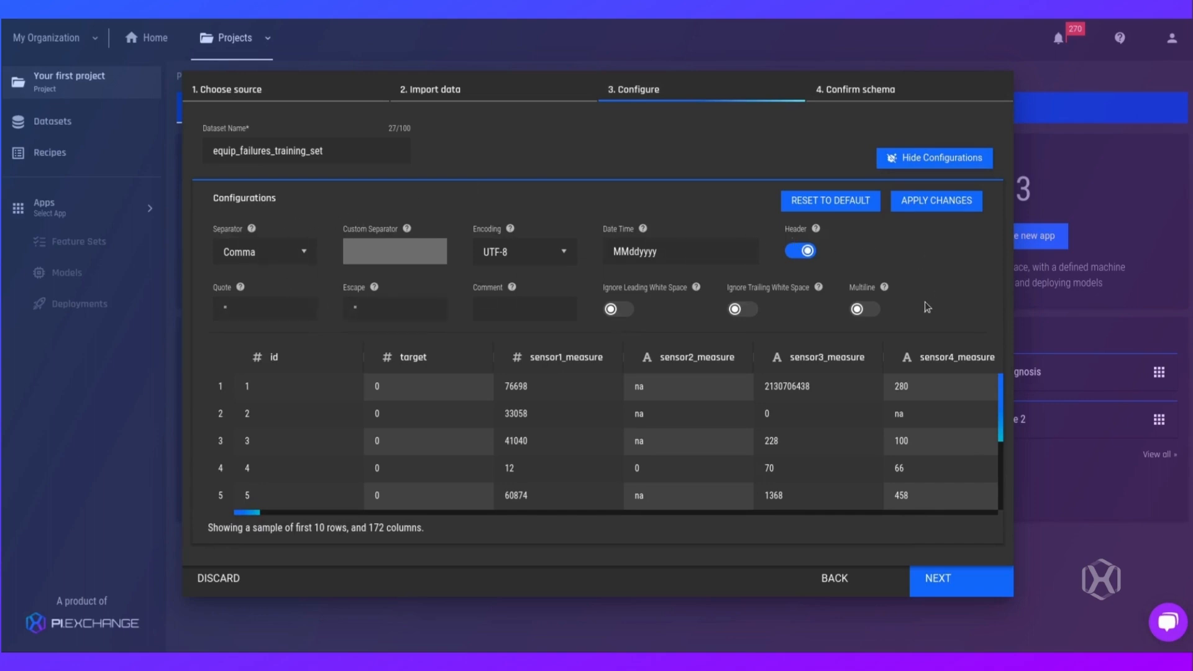
{"action": "left_click", "coordinate": [930, 159]}
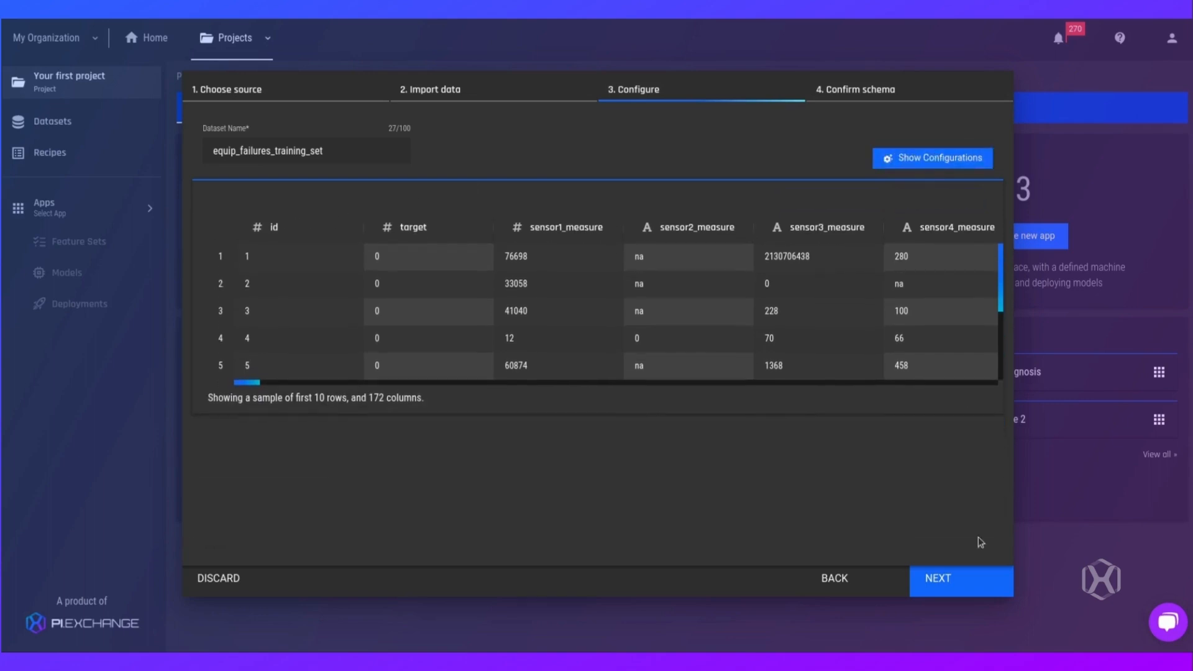
{"action": "left_click", "coordinate": [946, 576]}
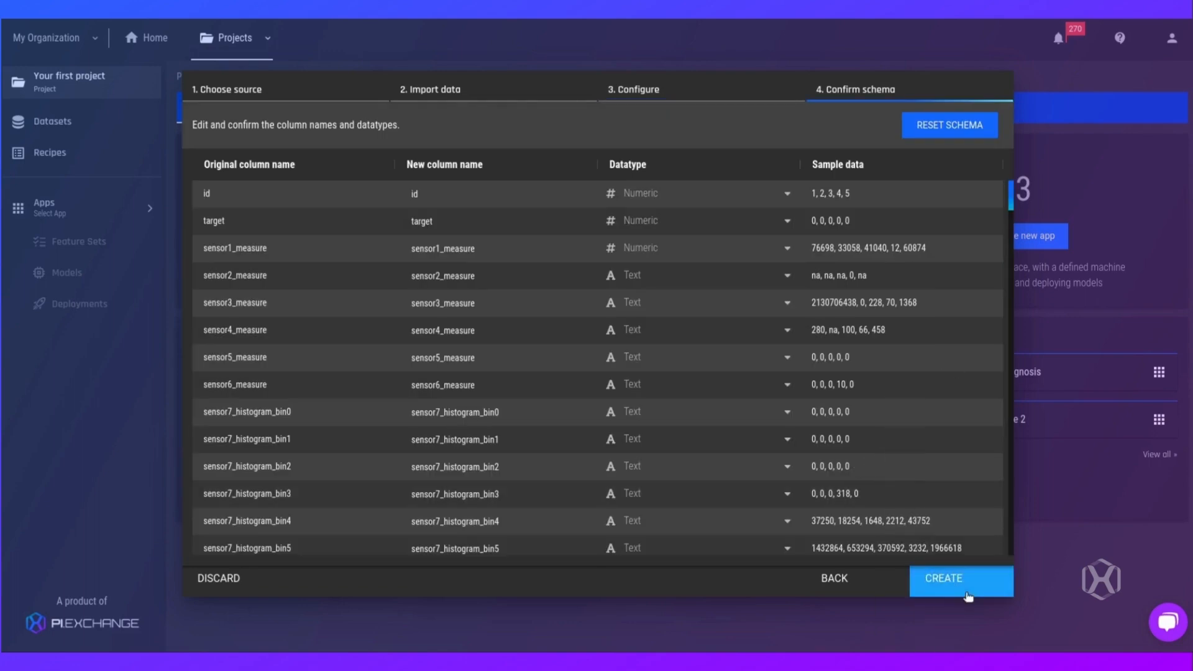
{"action": "left_click", "coordinate": [694, 395]}
{"action": "left_click", "coordinate": [708, 391]}
{"action": "left_click", "coordinate": [956, 579]}
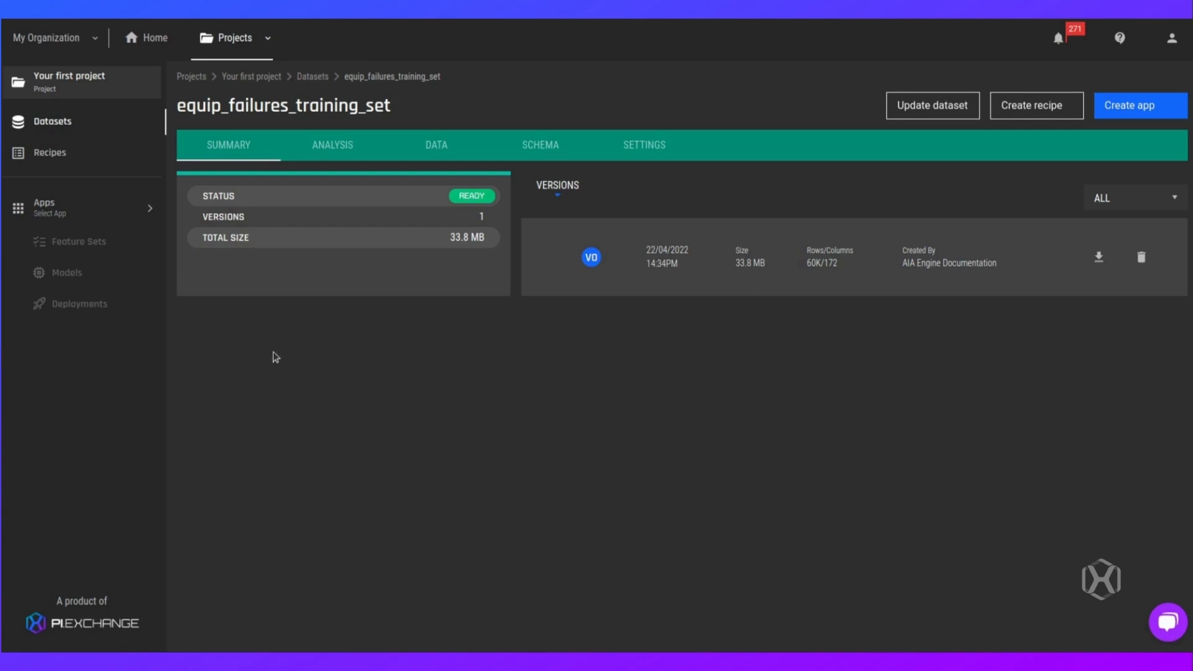
- Examine the numeric column statistics and distribution charts in the dataset's analysis
{"action": "left_click", "coordinate": [338, 153]}
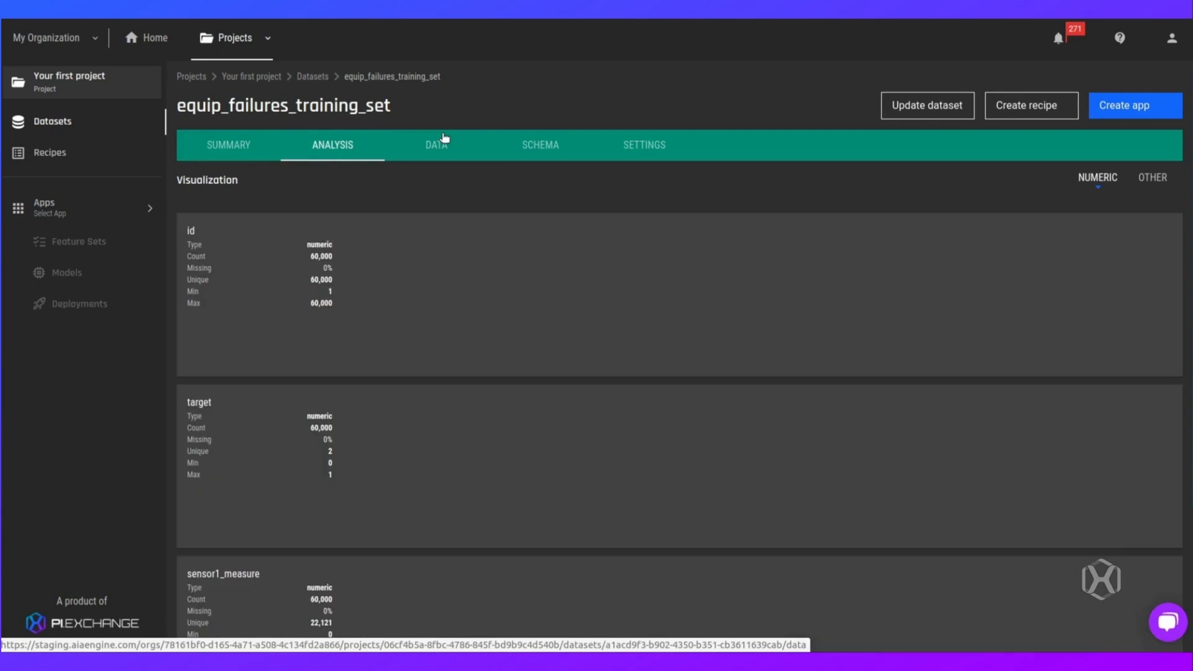
{"action": "scroll", "coordinate": [908, 342], "scroll_direction": "down", "scroll_amount": 3}
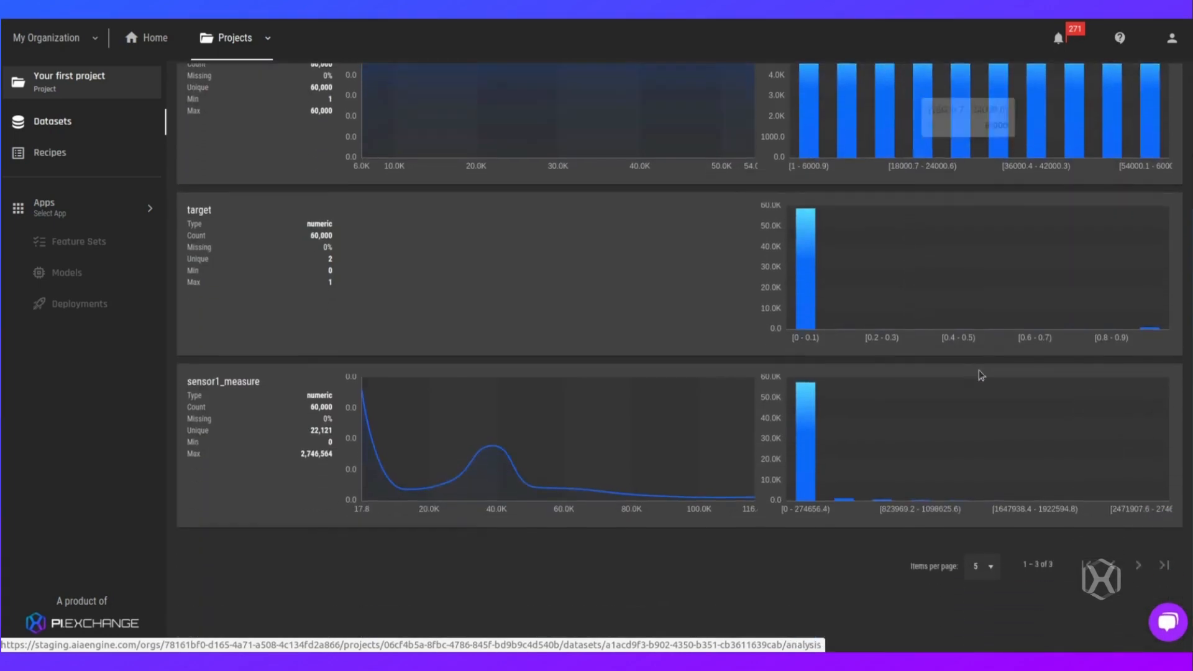
{"action": "scroll", "coordinate": [980, 374], "scroll_direction": "up", "scroll_amount": 3}
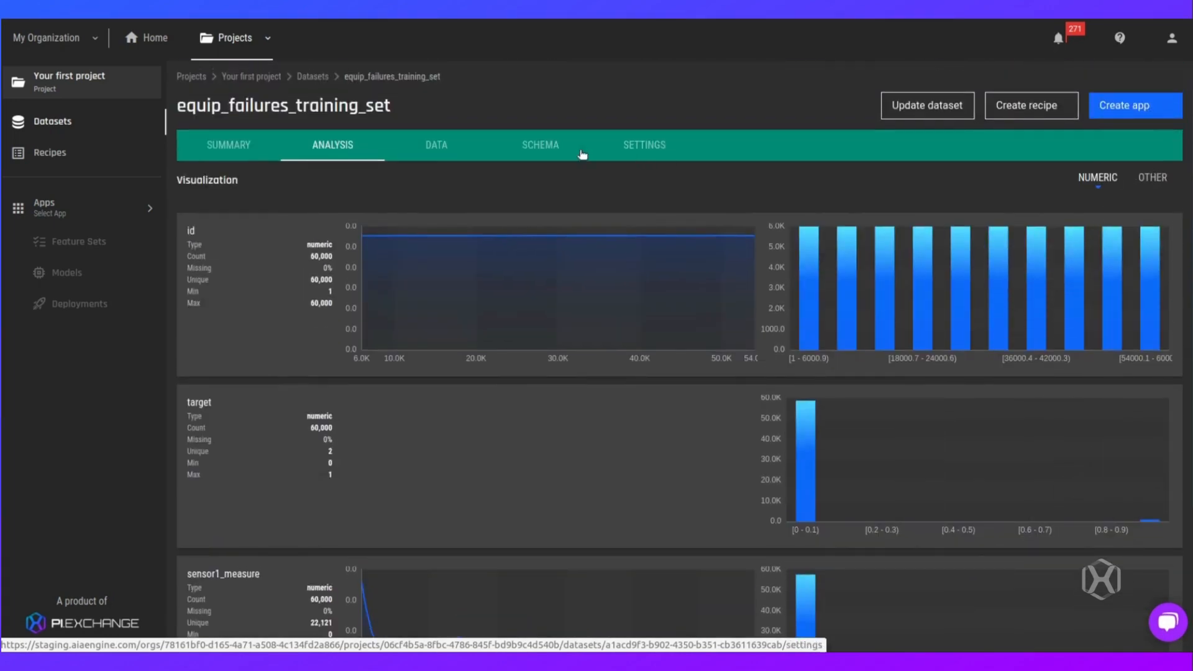
- Examine the rows and sensor columns in the dataset's data preview
{"action": "left_click", "coordinate": [437, 145]}
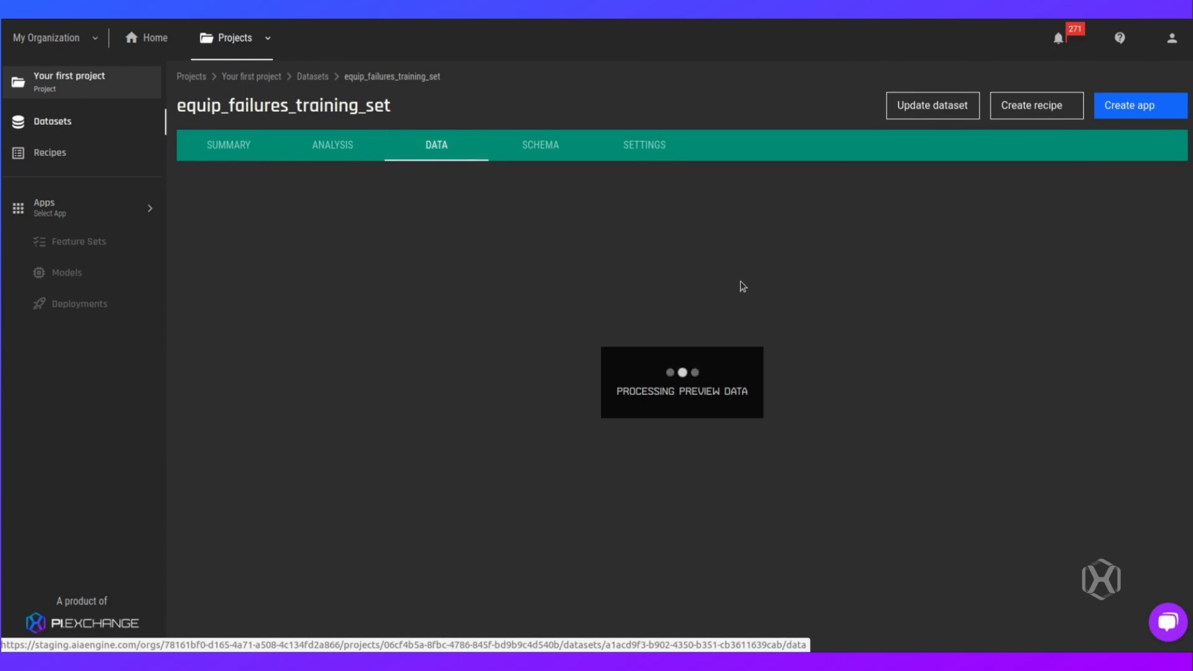
{"action": "scroll", "coordinate": [682, 298], "scroll_direction": "down", "scroll_amount": 5}
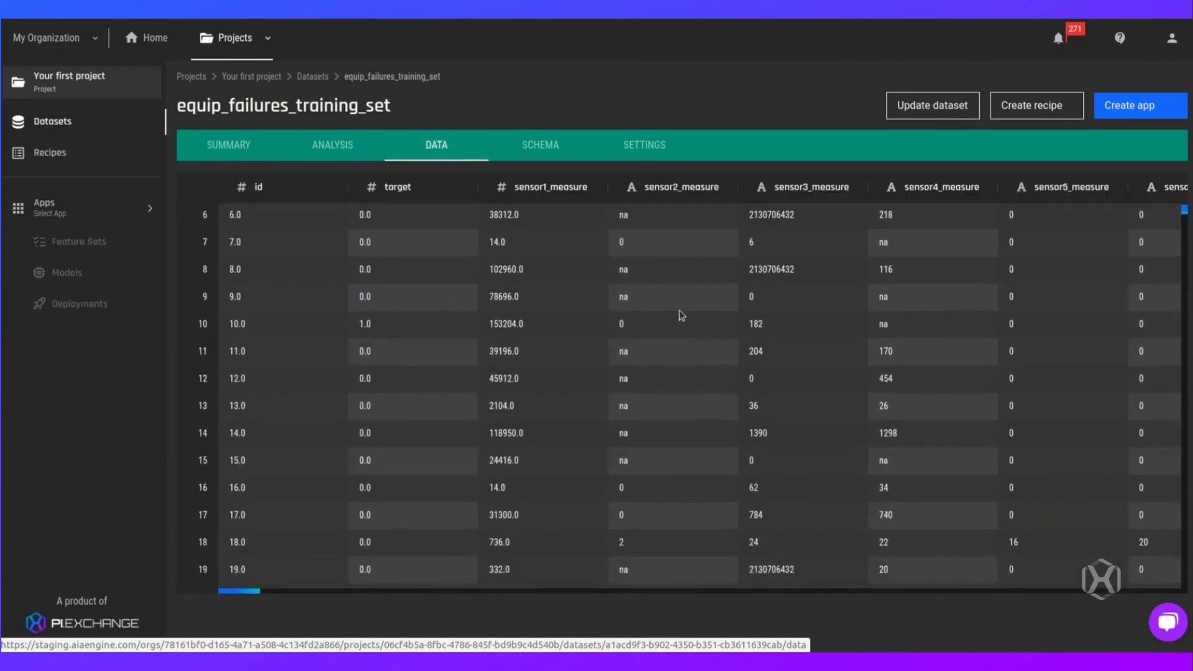
{"action": "scroll", "coordinate": [682, 311], "scroll_direction": "up", "scroll_amount": 5}
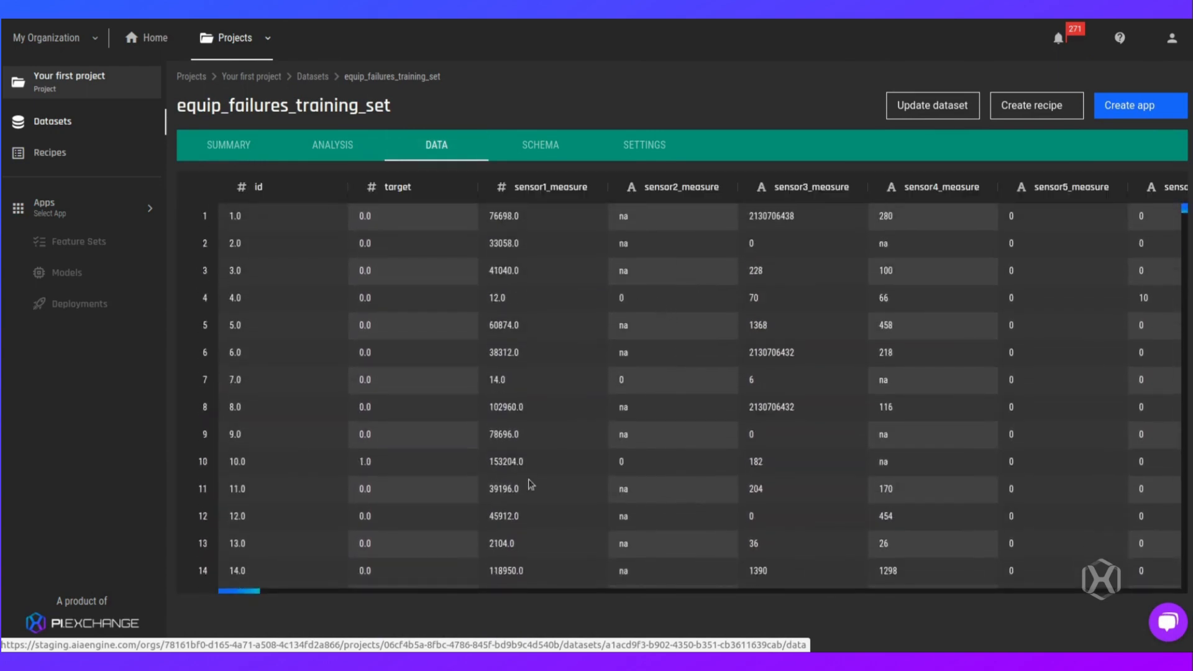
{"action": "mouse_move", "coordinate": [257, 595]}
{"action": "left_mouse_down"}
{"action": "mouse_move", "coordinate": [291, 595]}
{"action": "mouse_move", "coordinate": [243, 595]}
{"action": "mouse_move", "coordinate": [1140, 610]}
{"action": "mouse_move", "coordinate": [509, 615]}
{"action": "mouse_move", "coordinate": [274, 608]}
{"action": "mouse_move", "coordinate": [249, 594]}
{"action": "left_mouse_up"}
{"action": "scroll", "coordinate": [407, 377], "scroll_direction": "down", "scroll_amount": 1}
{"action": "scroll", "coordinate": [408, 376], "scroll_direction": "down", "scroll_amount": 1}
{"action": "scroll", "coordinate": [666, 379], "scroll_direction": "up", "scroll_amount": 2}
- Create a new data wrangling recipe to process the equip_failures_training_set dataset
{"action": "left_click", "coordinate": [1042, 112]}
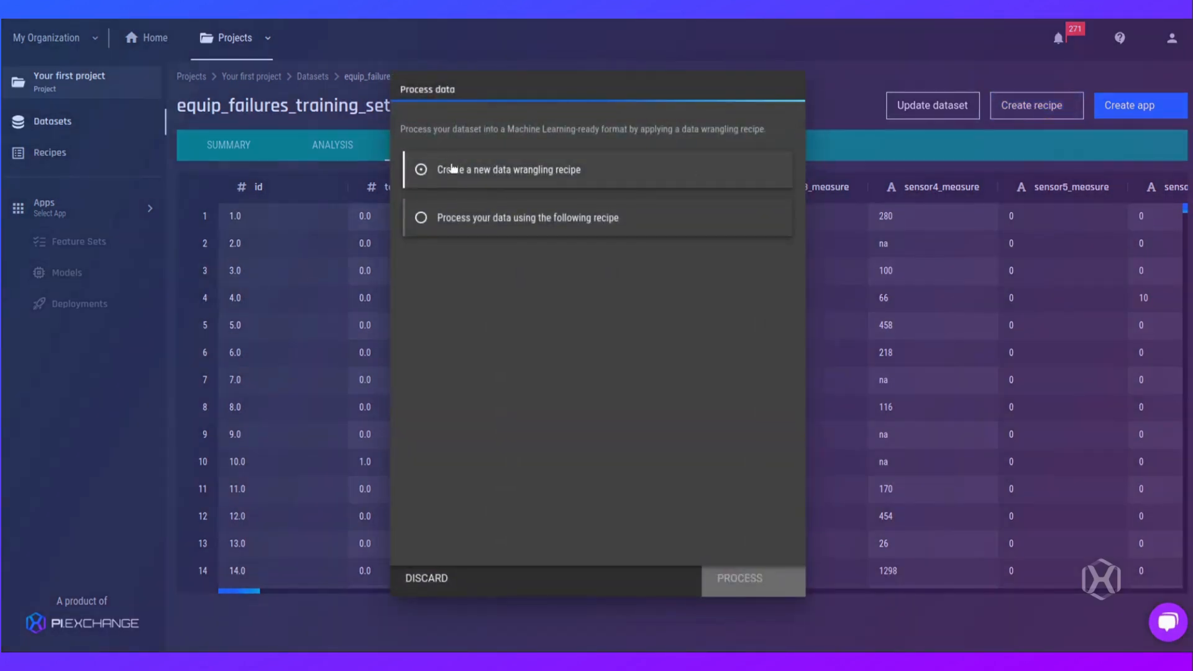
{"action": "left_click", "coordinate": [452, 169]}
{"action": "left_click", "coordinate": [748, 579]}
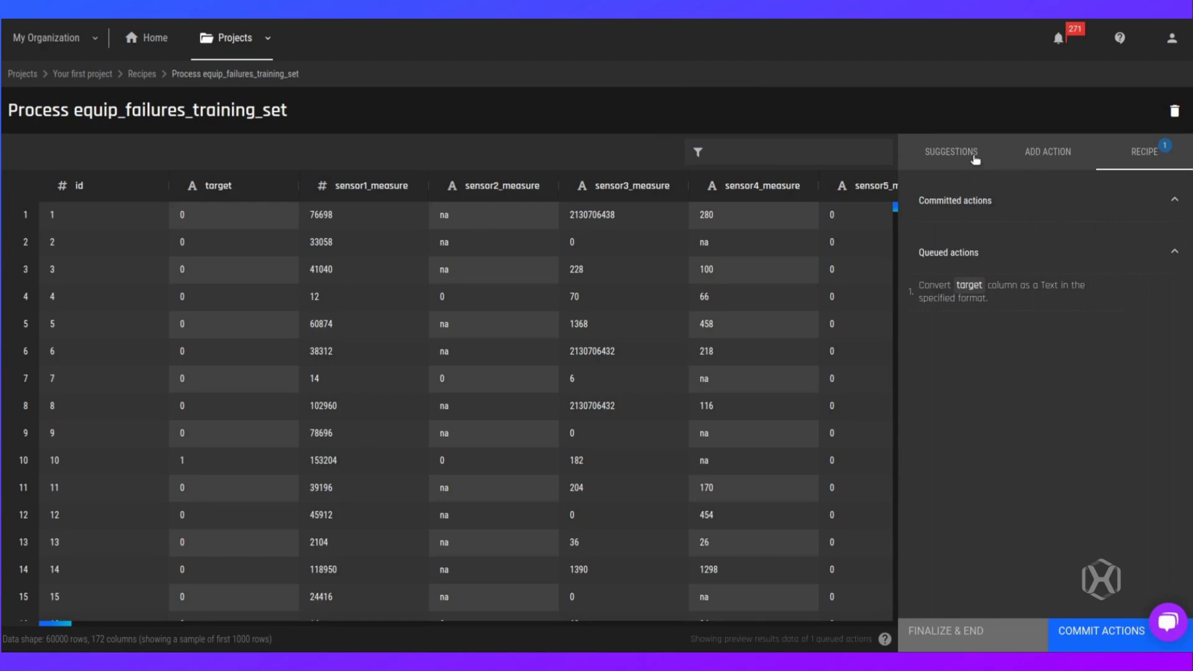
- Look through the available recipe actions, search for "categ", and queue a Convert columns to categorical action for the target column
{"action": "left_click", "coordinate": [1063, 155]}
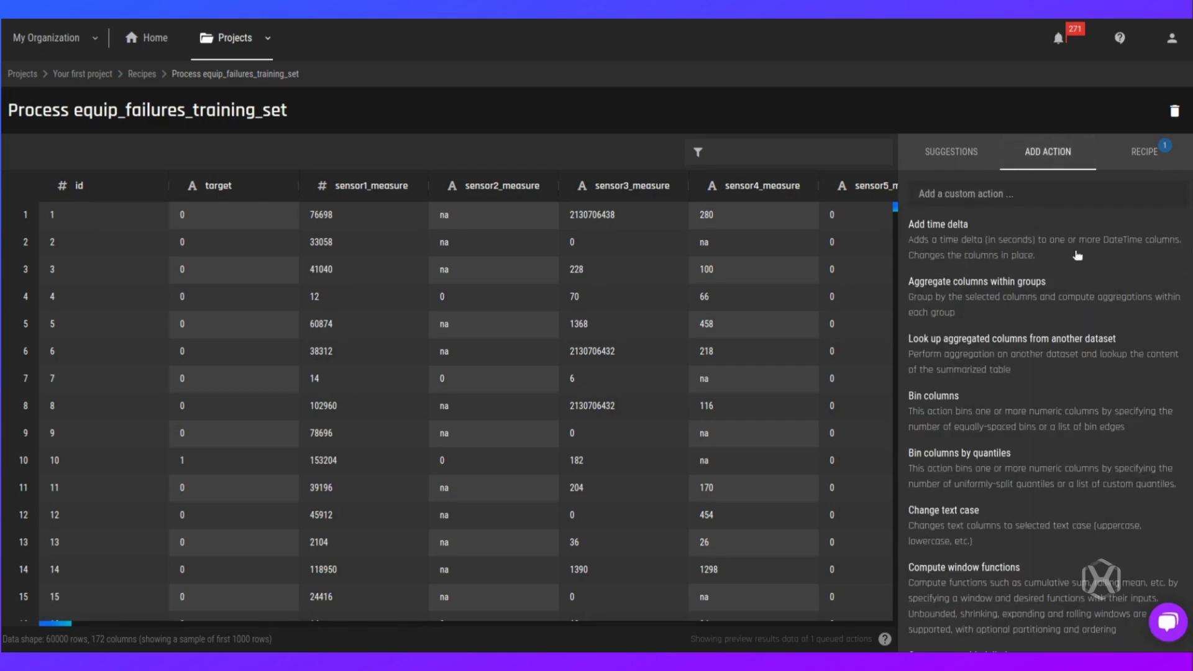
{"action": "scroll", "coordinate": [1190, 296], "scroll_direction": "down", "scroll_amount": 10}
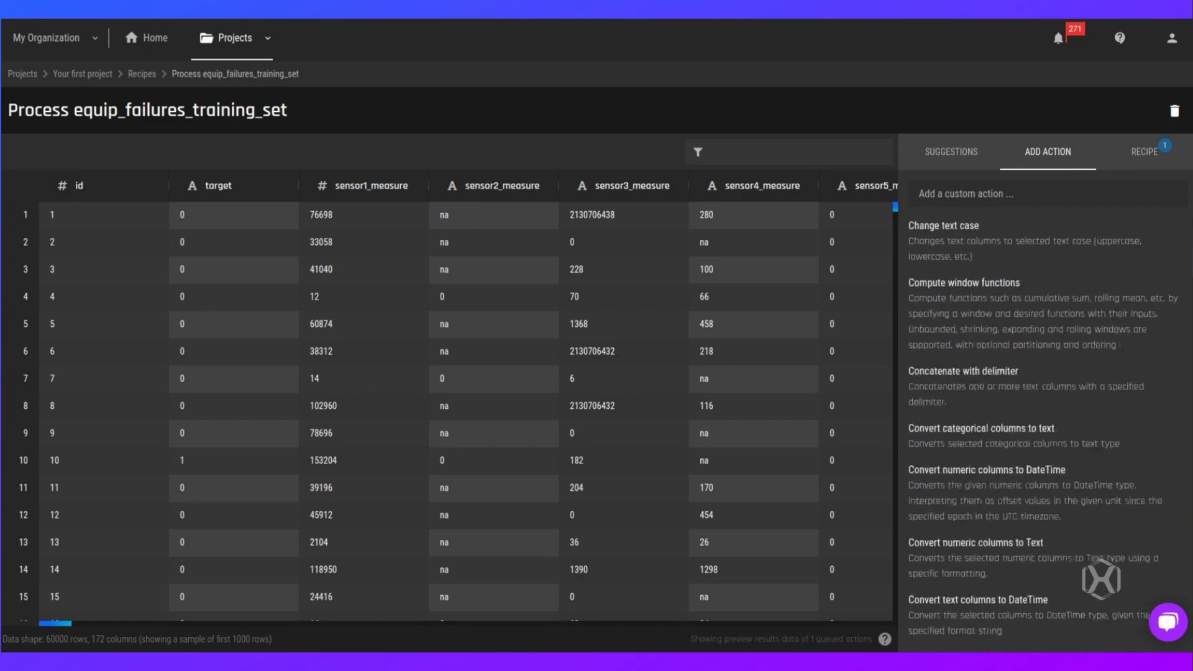
{"action": "scroll", "coordinate": [1190, 296], "scroll_direction": "down", "scroll_amount": 12}
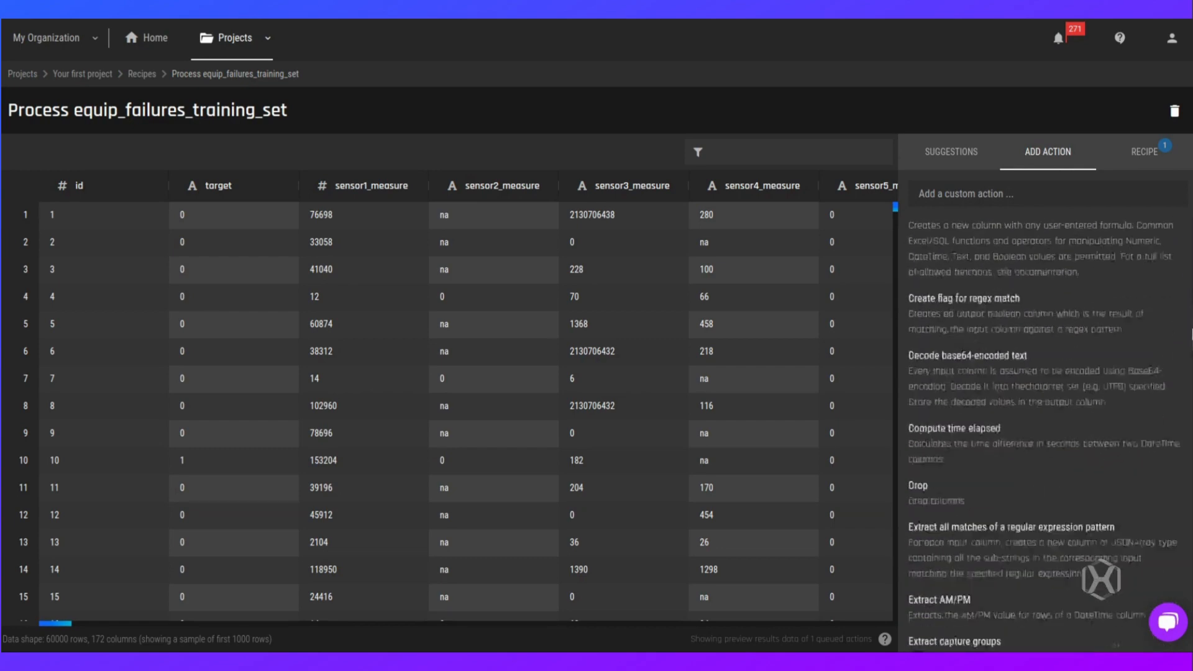
{"action": "scroll", "coordinate": [1190, 374], "scroll_direction": "down", "scroll_amount": 10}
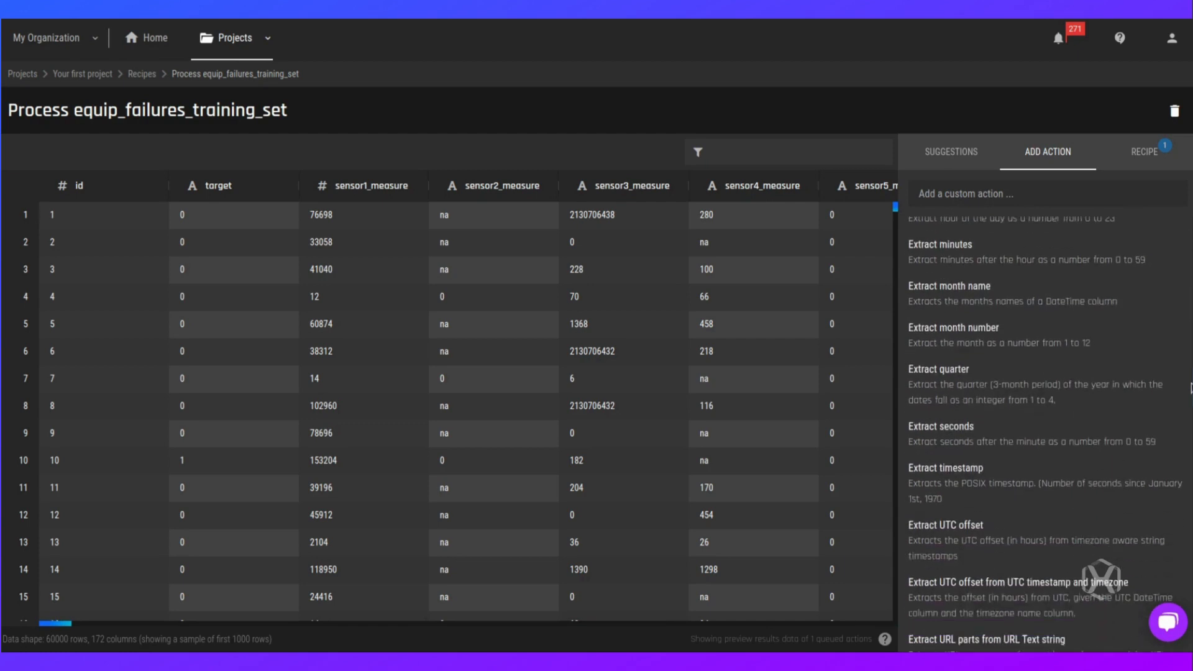
{"action": "scroll", "coordinate": [1190, 374], "scroll_direction": "down", "scroll_amount": 10}
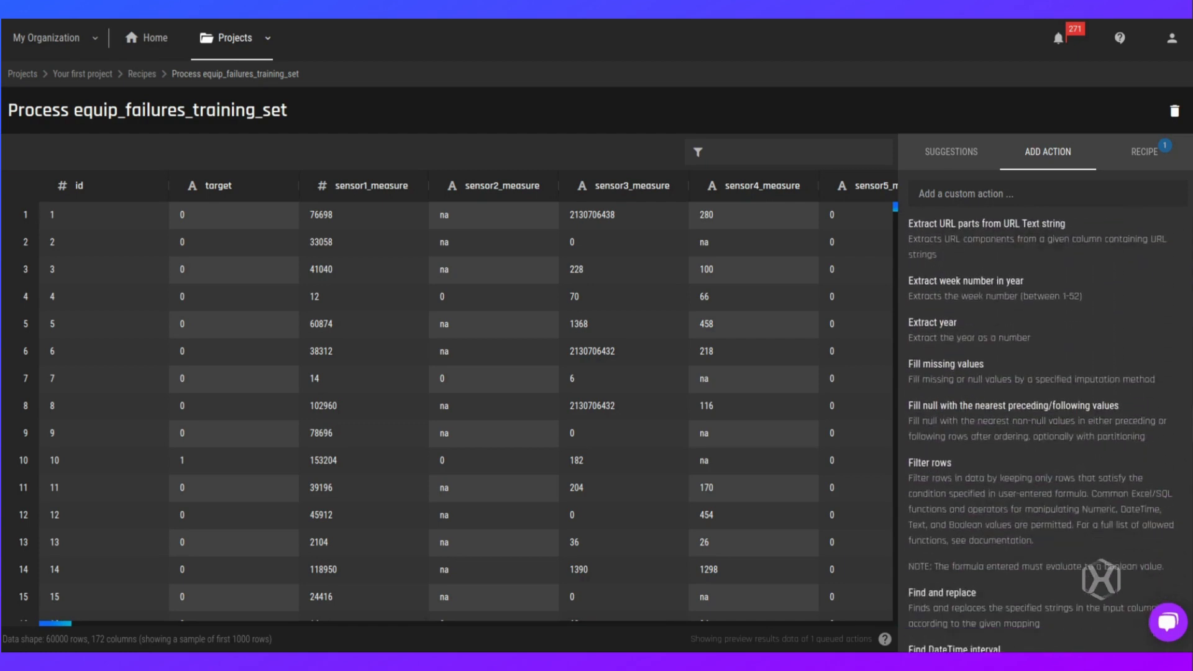
{"action": "scroll", "coordinate": [1045, 435], "scroll_direction": "down", "scroll_amount": 8}
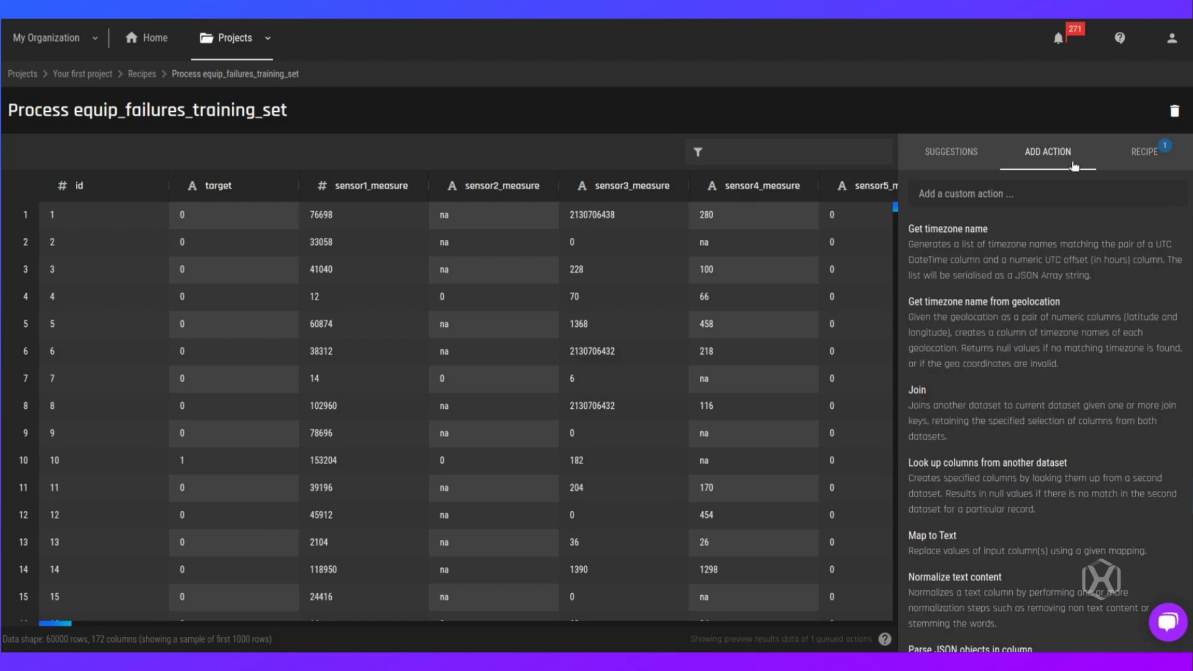
{"action": "left_click", "coordinate": [1059, 193]}
{"action": "type", "text": "categ"}
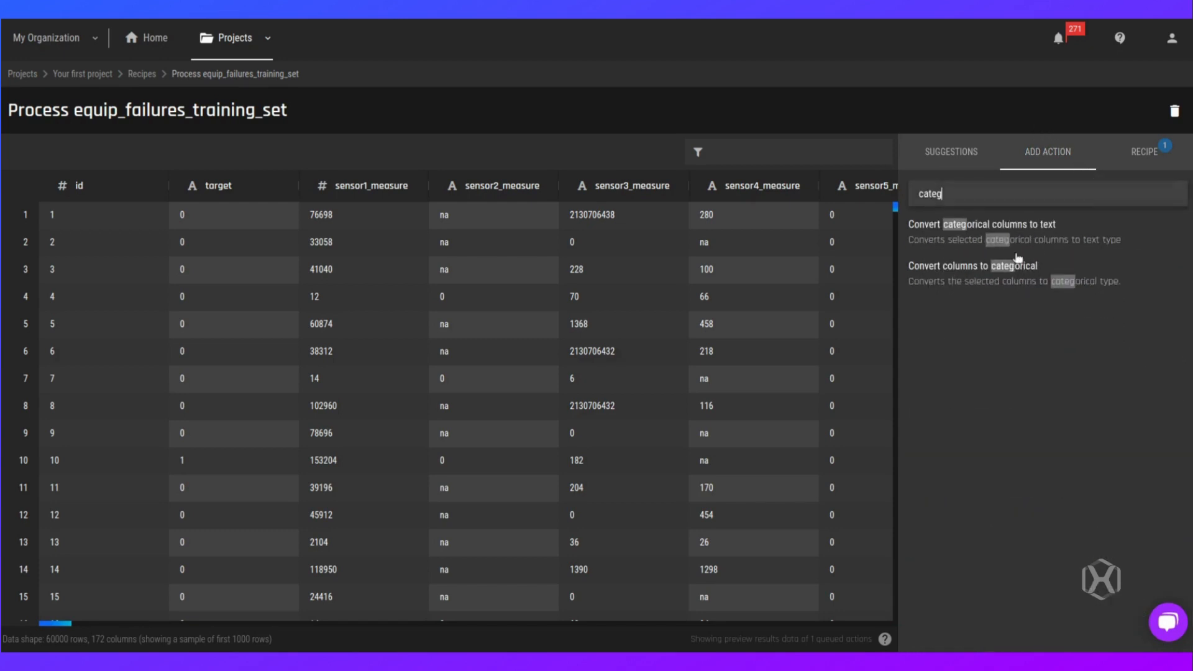
{"action": "left_click", "coordinate": [1035, 267]}
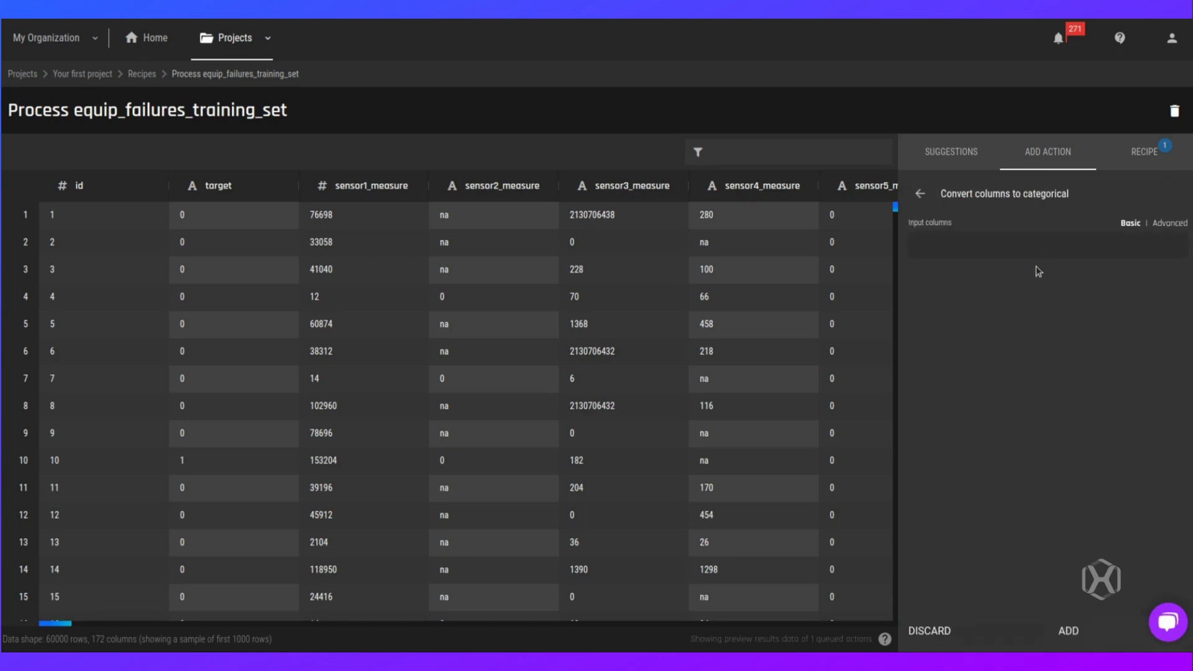
{"action": "left_click", "coordinate": [1011, 243]}
{"action": "left_click", "coordinate": [993, 273]}
{"action": "left_click", "coordinate": [1037, 503]}
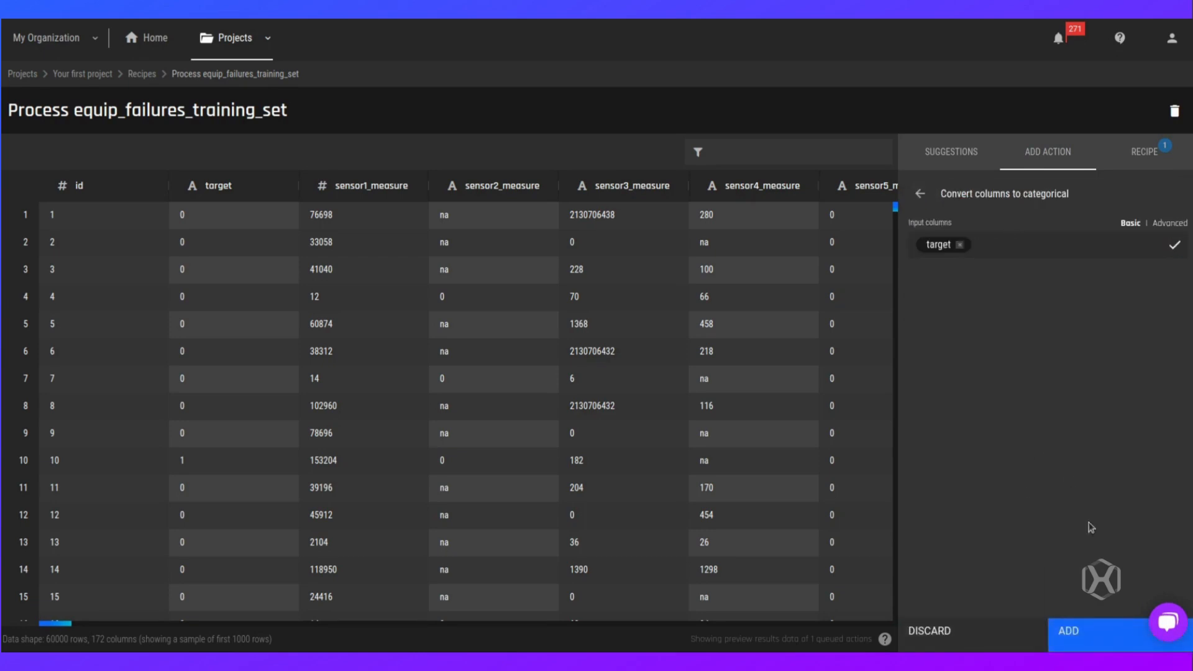
{"action": "left_click", "coordinate": [1089, 637]}
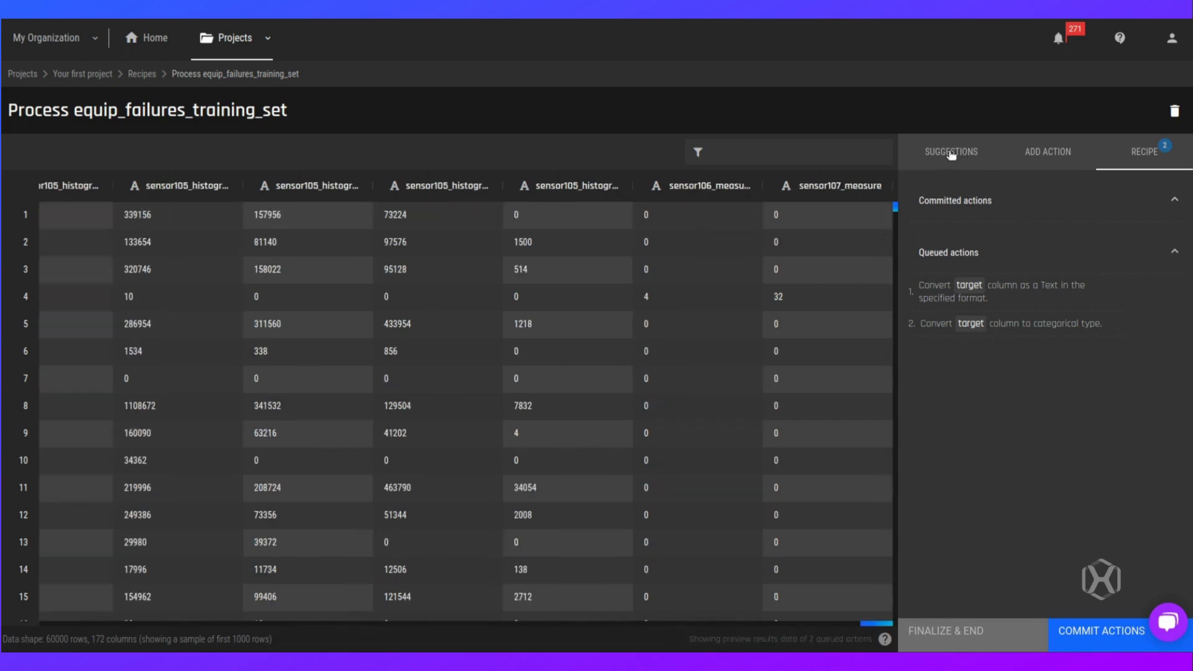
- Review the analysis of the suggested conversion of sensor2_measure, sensor19_measure and 9 other columns to categorical, and queue it
{"action": "left_click", "coordinate": [924, 160]}
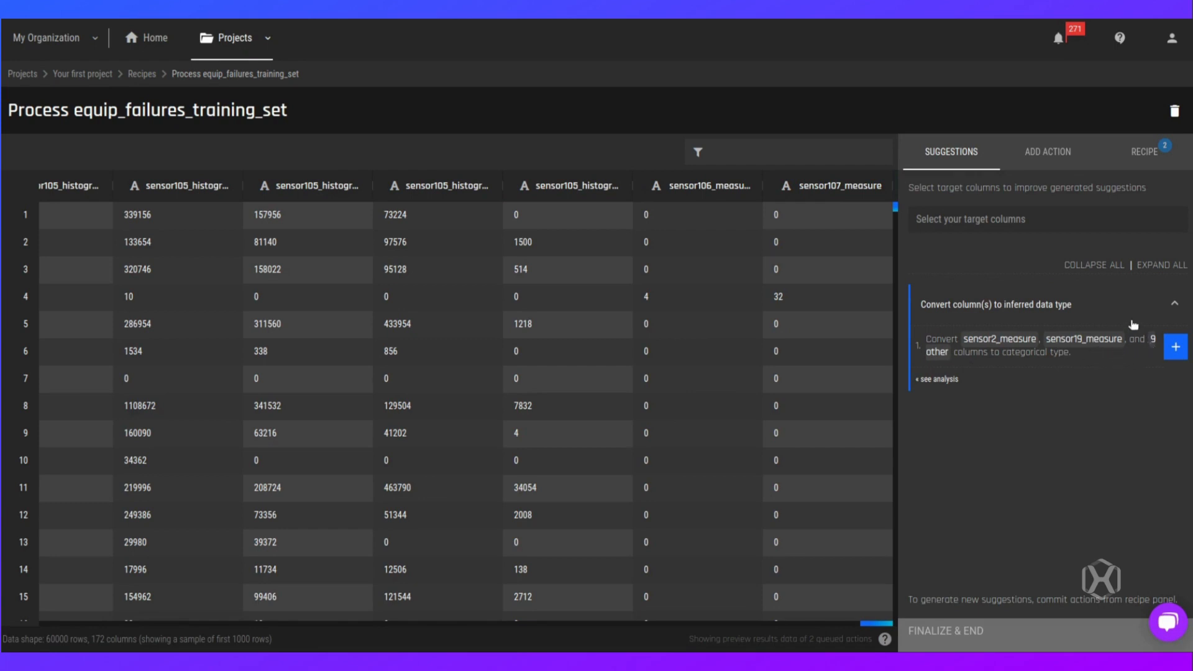
{"action": "left_click", "coordinate": [955, 379]}
{"action": "scroll", "coordinate": [721, 401], "scroll_direction": "down", "scroll_amount": 10}
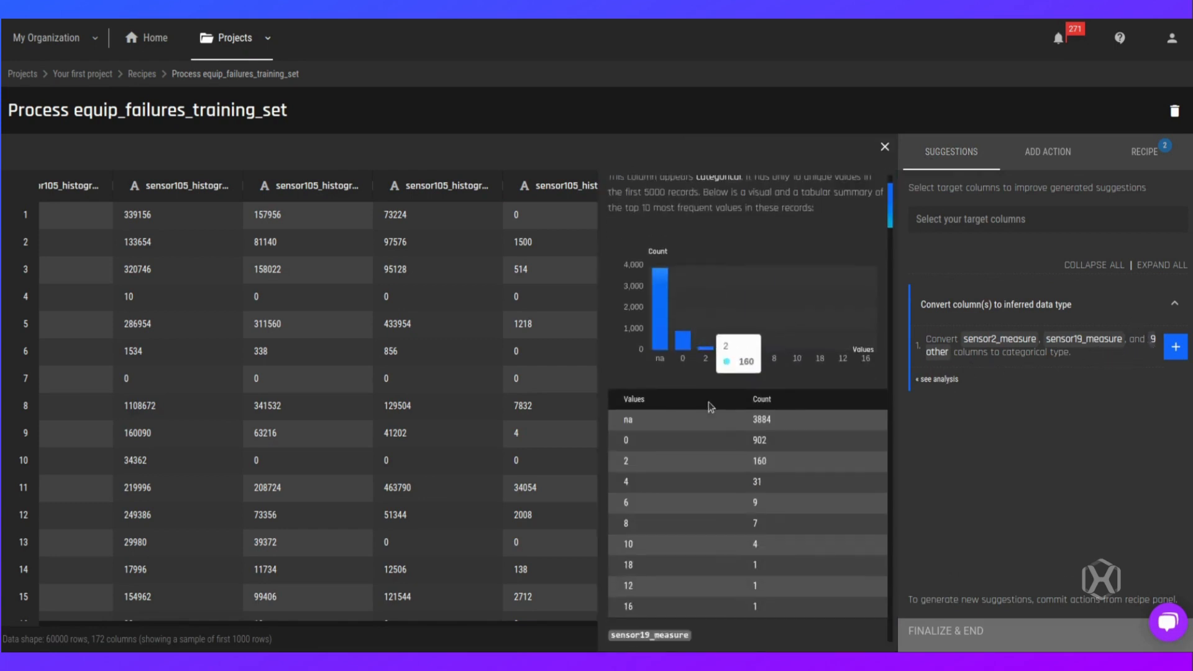
{"action": "scroll", "coordinate": [730, 398], "scroll_direction": "down", "scroll_amount": 5}
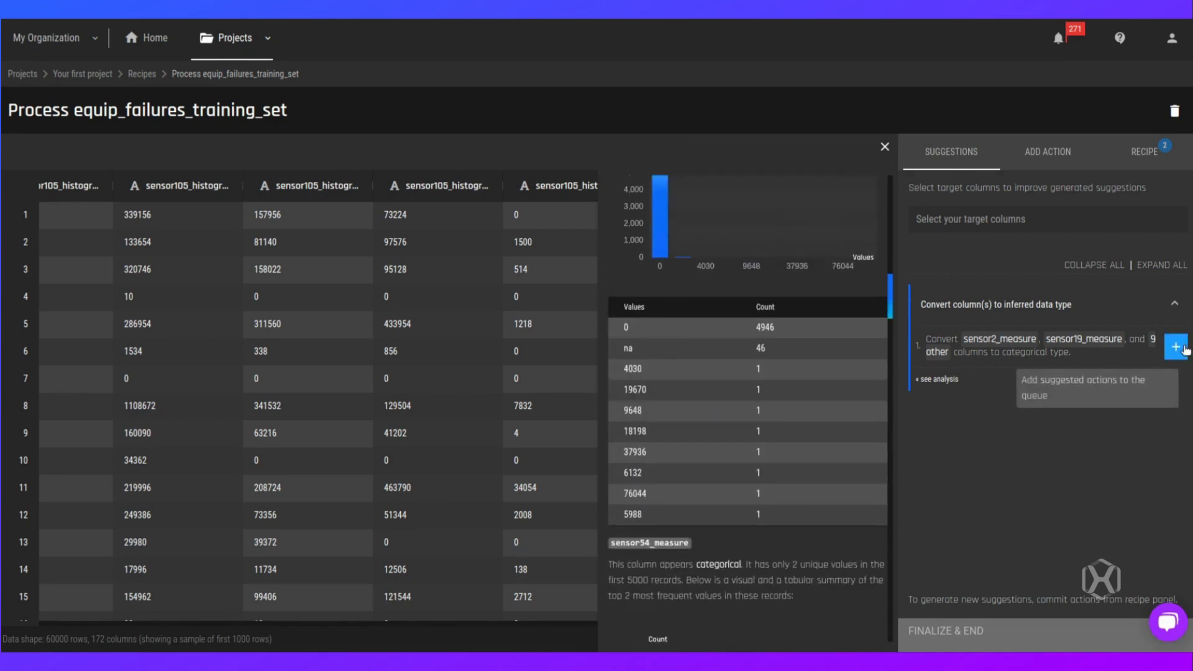
{"action": "left_click", "coordinate": [1177, 347]}
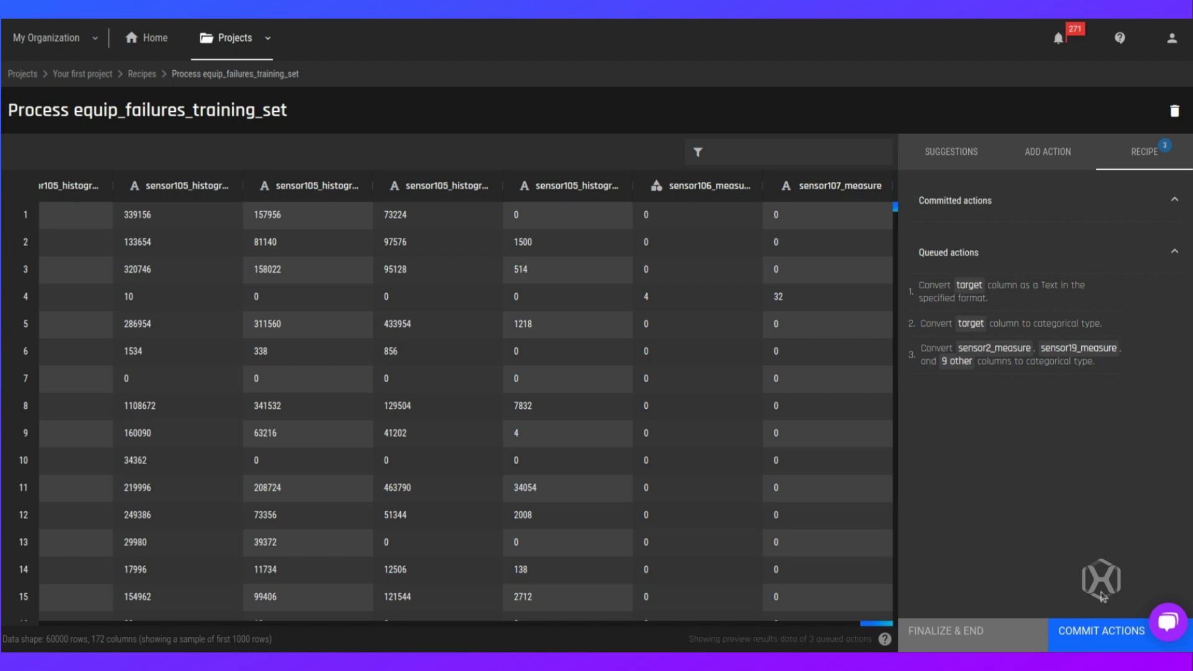
- Commit the queued actions to the full dataset and finalize the recipe to produce the processed dataset
{"action": "left_click", "coordinate": [1104, 636]}
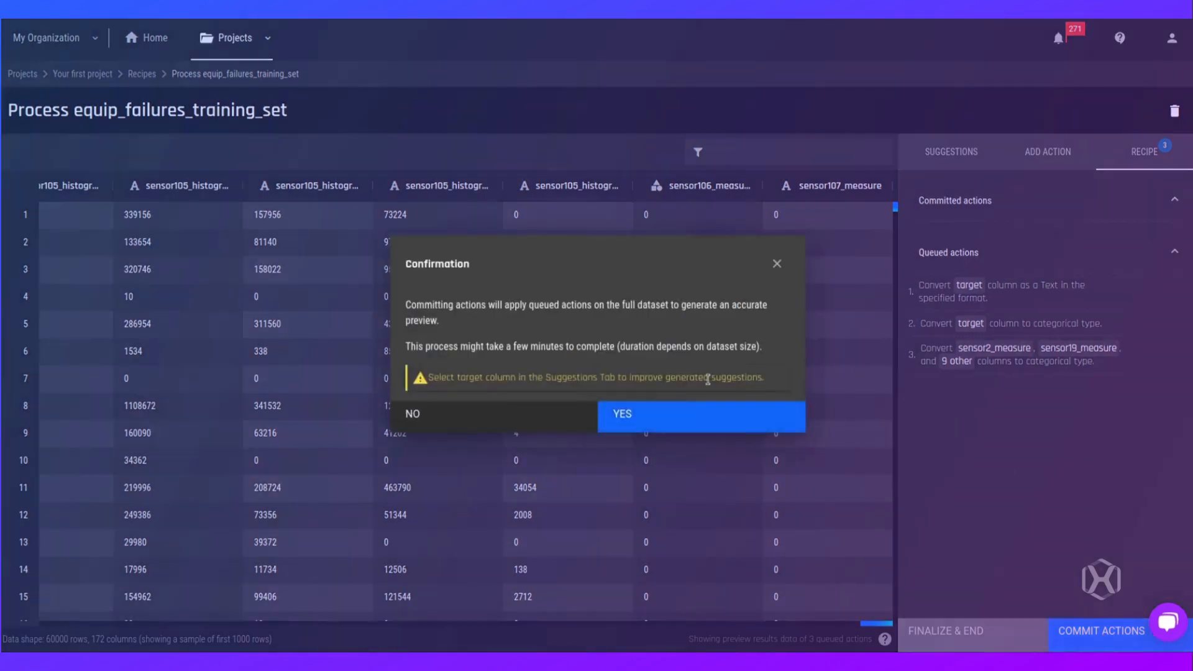
{"action": "left_click", "coordinate": [685, 417]}
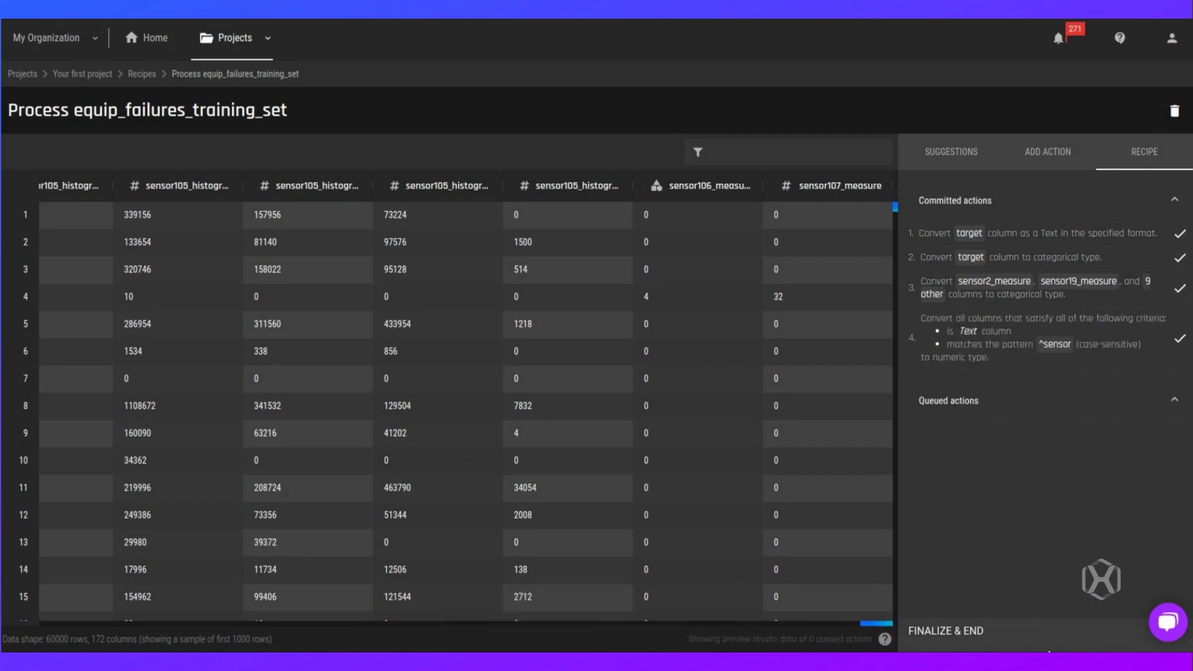
{"action": "left_click", "coordinate": [1001, 630]}
{"action": "left_click", "coordinate": [705, 439]}
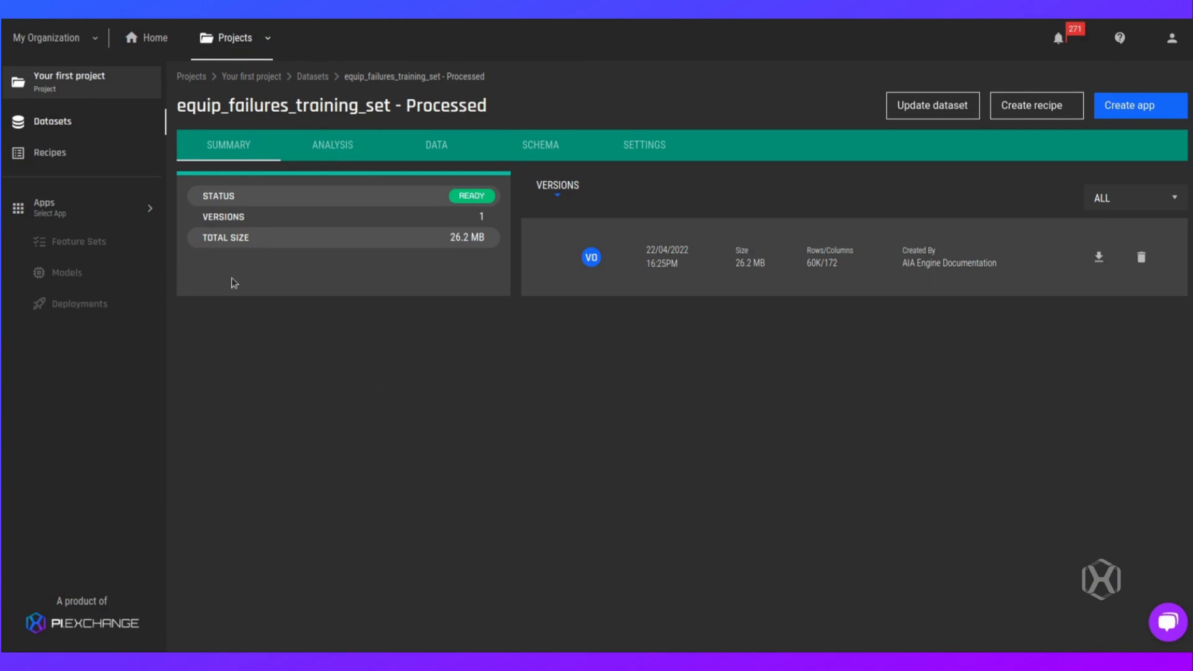
- Review the project's recipes, then examine the analysis, schema and data of the equip_failures_training_set - Processed dataset
{"action": "left_click", "coordinate": [46, 153]}
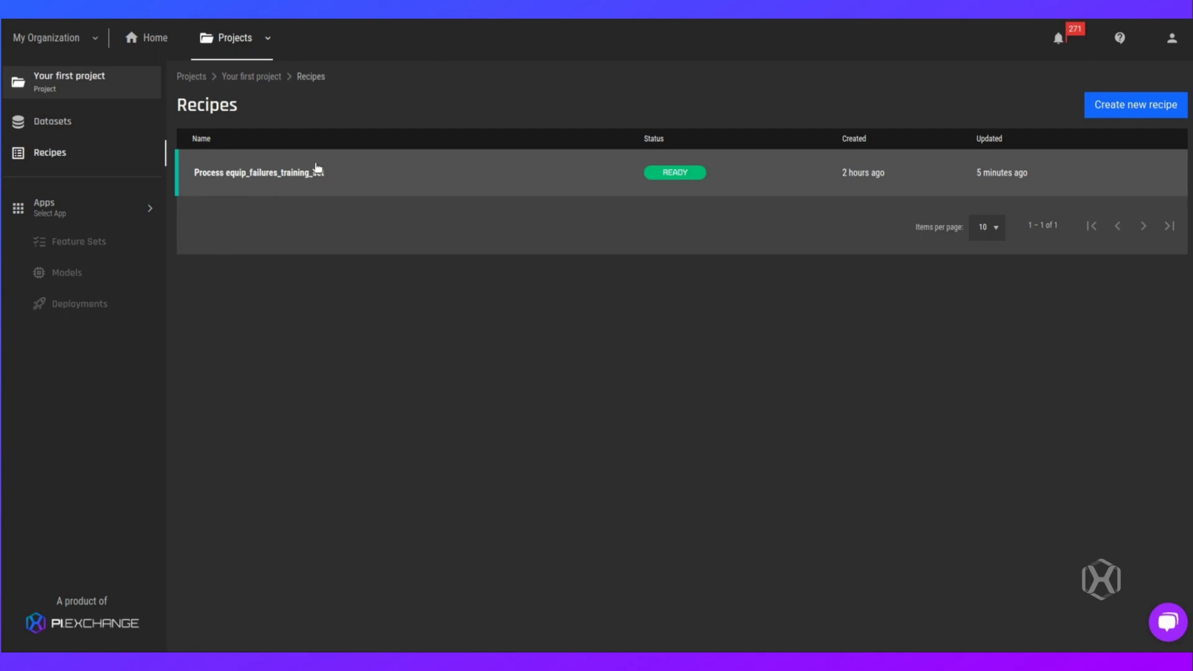
{"action": "left_click", "coordinate": [62, 126]}
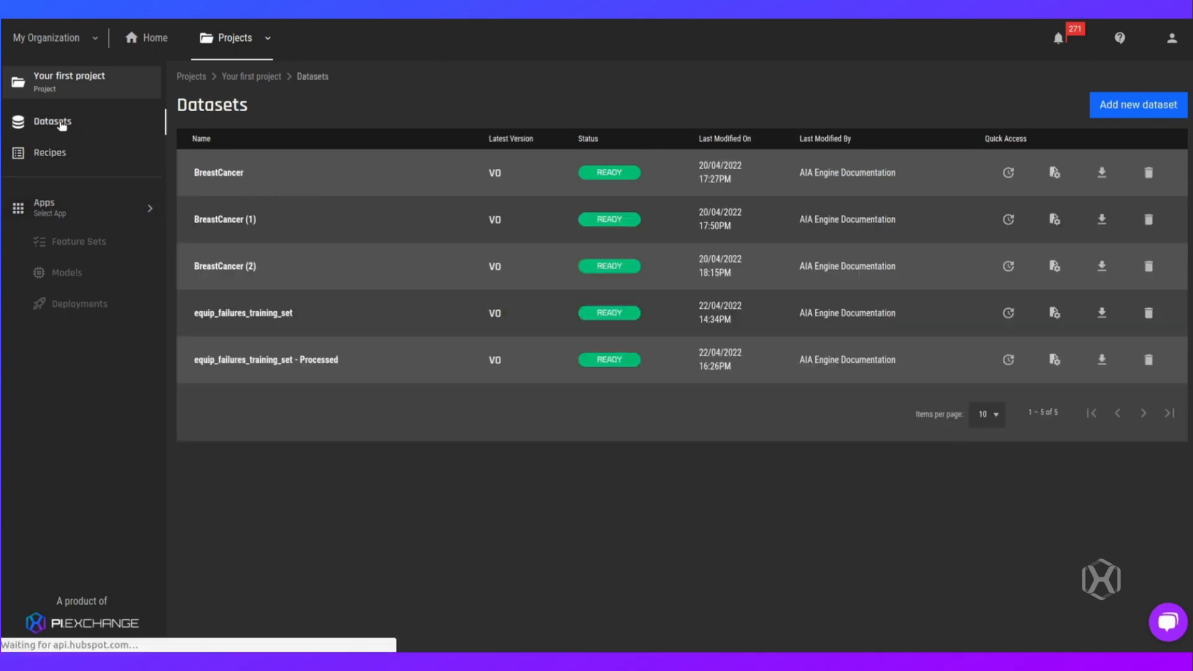
{"action": "left_click", "coordinate": [314, 364]}
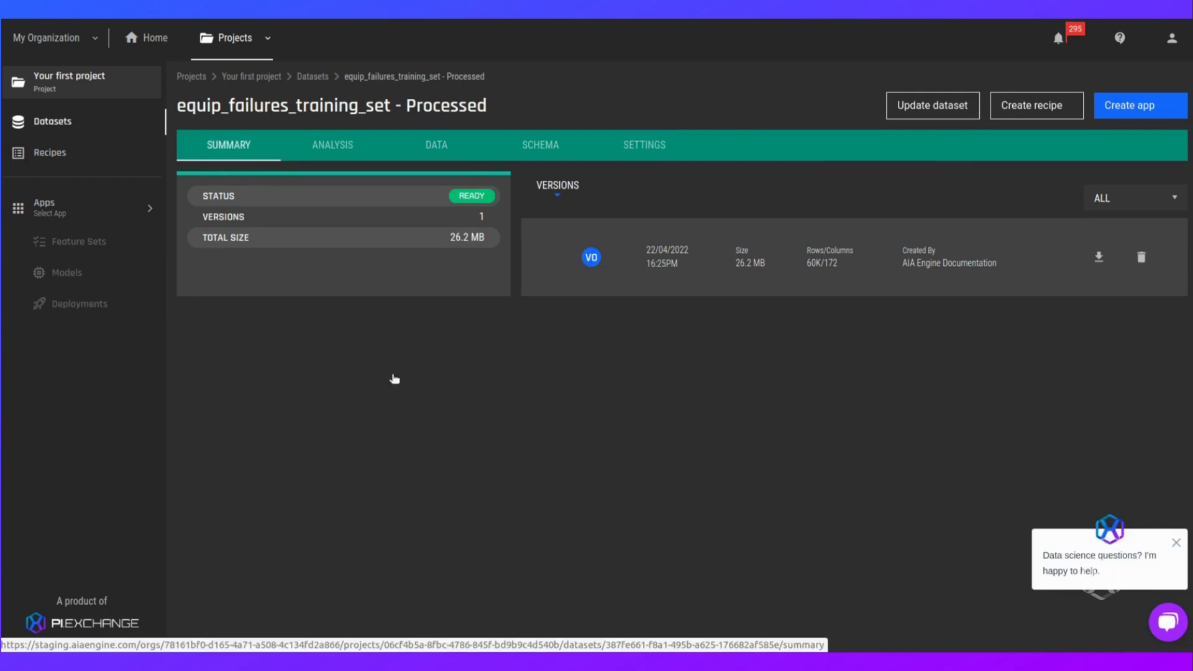
{"action": "left_click", "coordinate": [345, 149]}
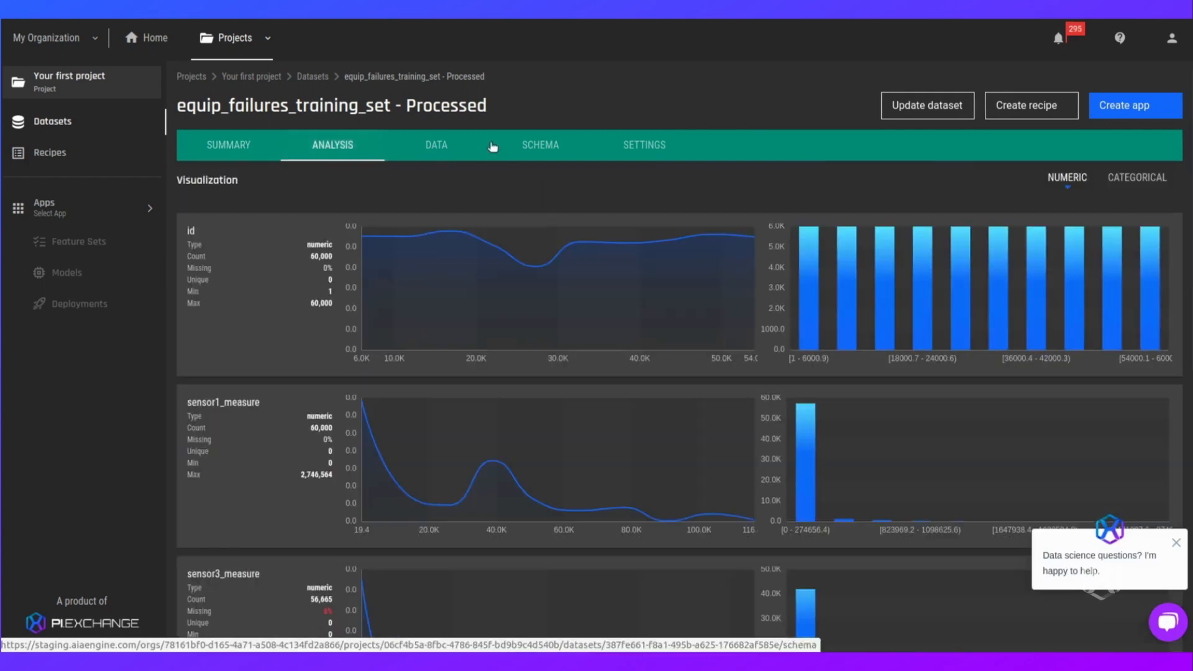
{"action": "left_click", "coordinate": [479, 146]}
{"action": "left_click", "coordinate": [546, 147]}
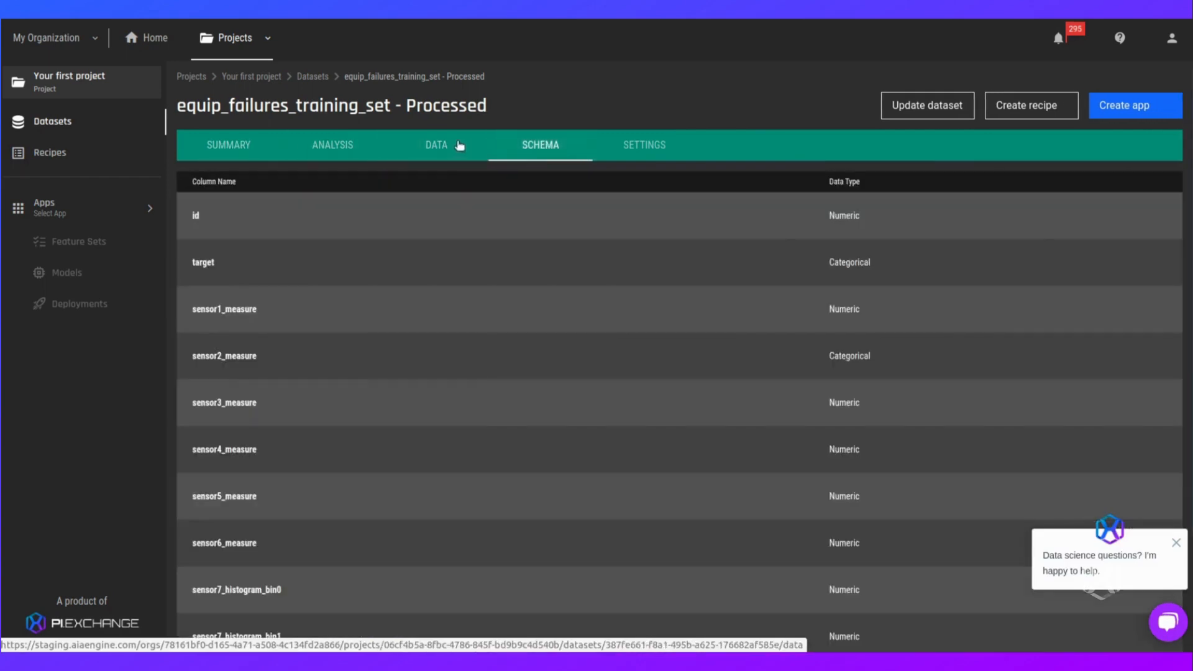
{"action": "left_click", "coordinate": [458, 148]}
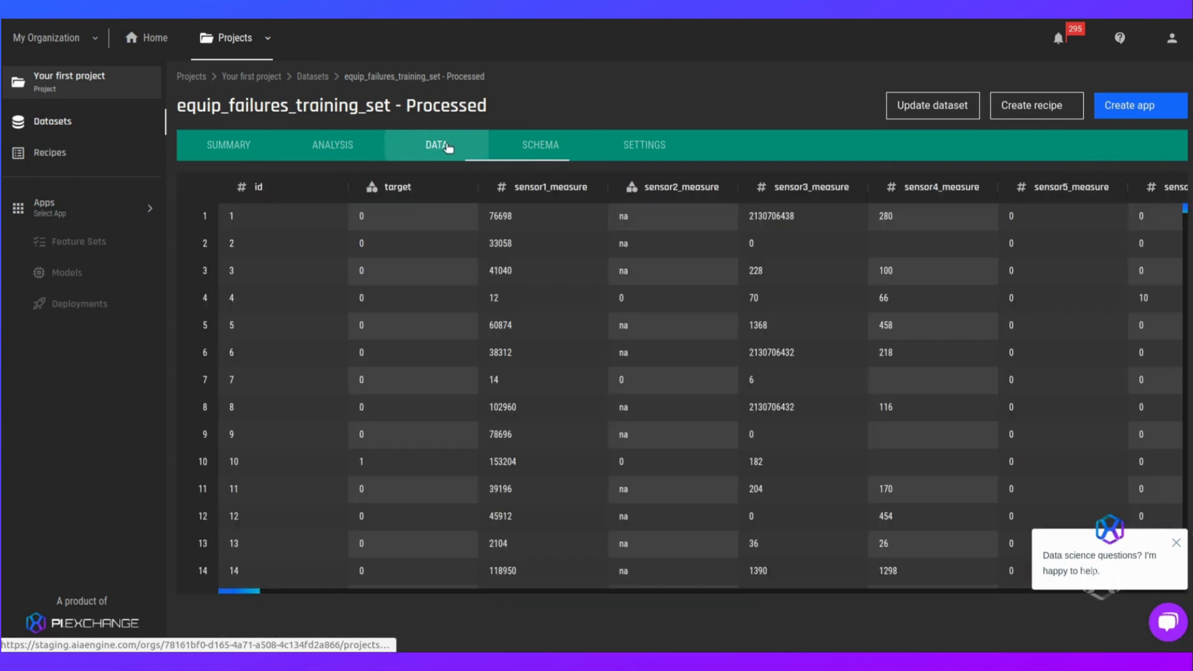
- Set up a new application named my first app on the processed dataset as a prediction task with target as the target column
{"action": "left_click", "coordinate": [1152, 108]}
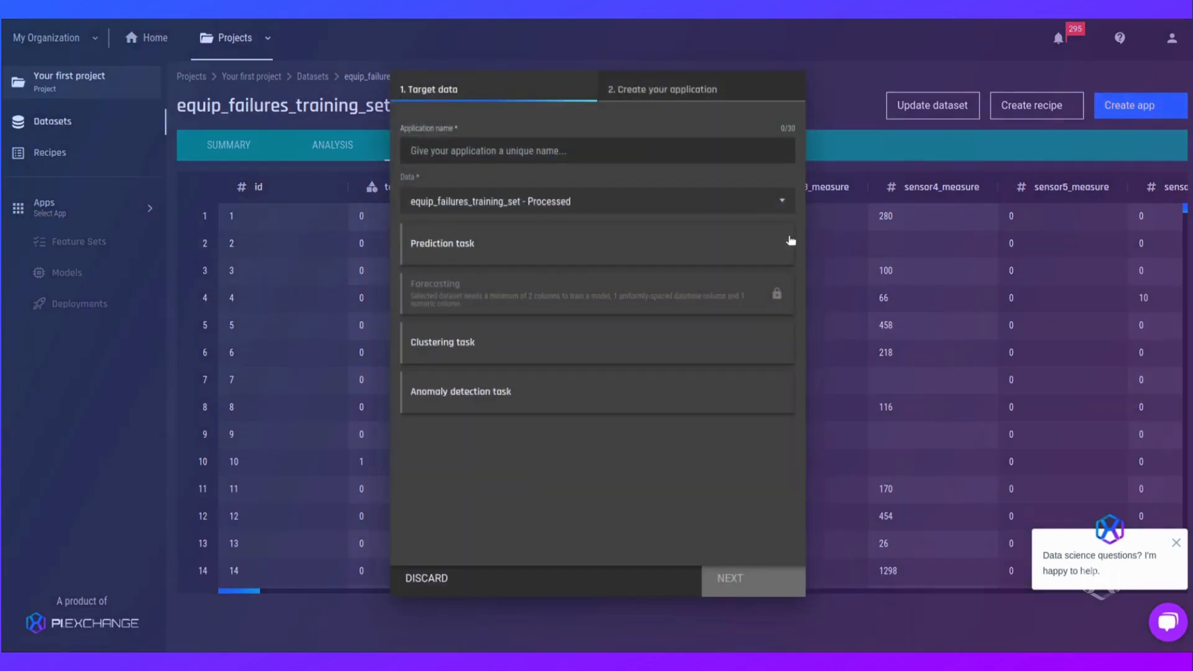
{"action": "left_click", "coordinate": [551, 148]}
{"action": "type", "text": "myt"}
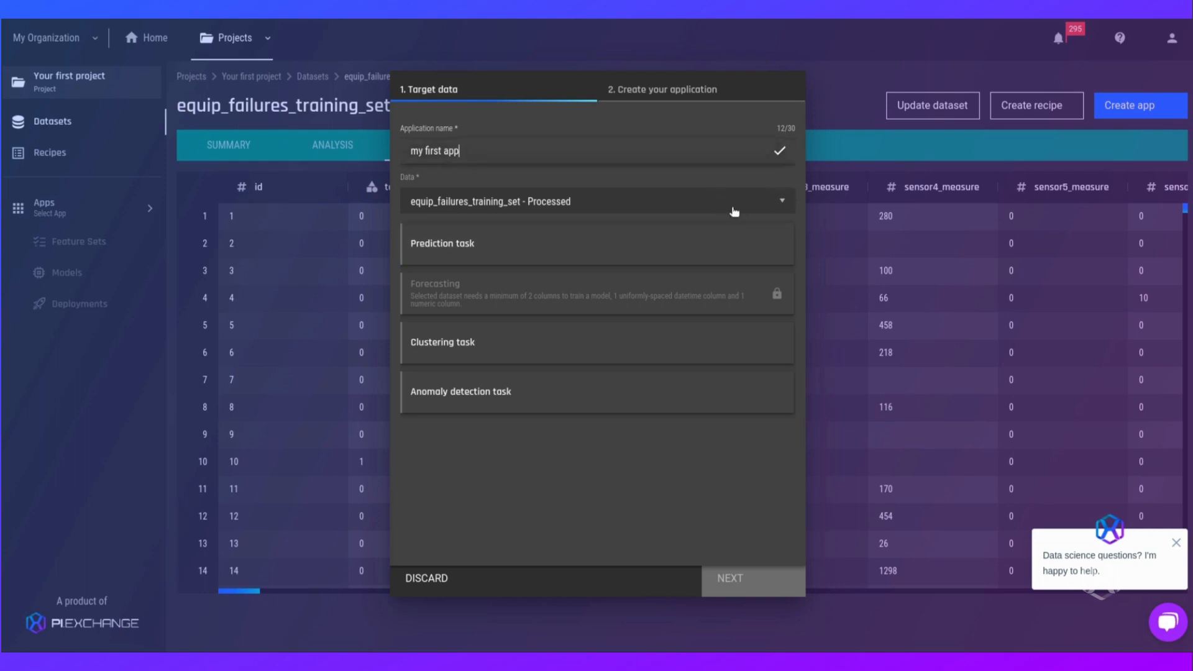
{"action": "left_click", "coordinate": [533, 240]}
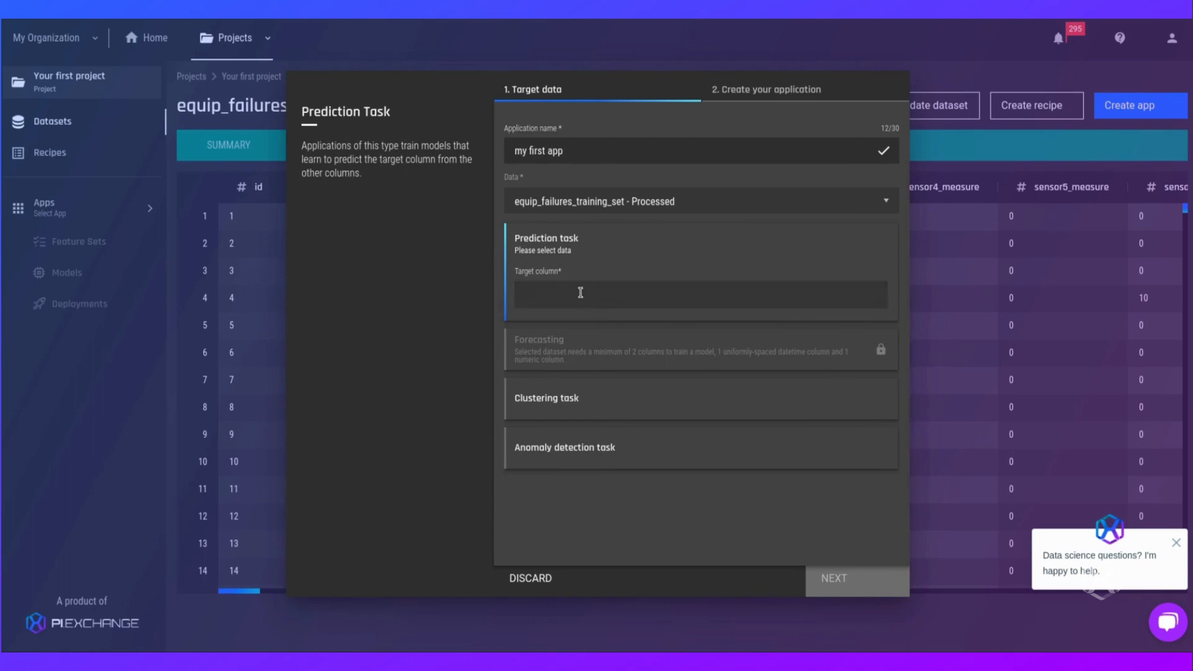
{"action": "left_click", "coordinate": [580, 293]}
{"action": "left_click", "coordinate": [561, 356]}
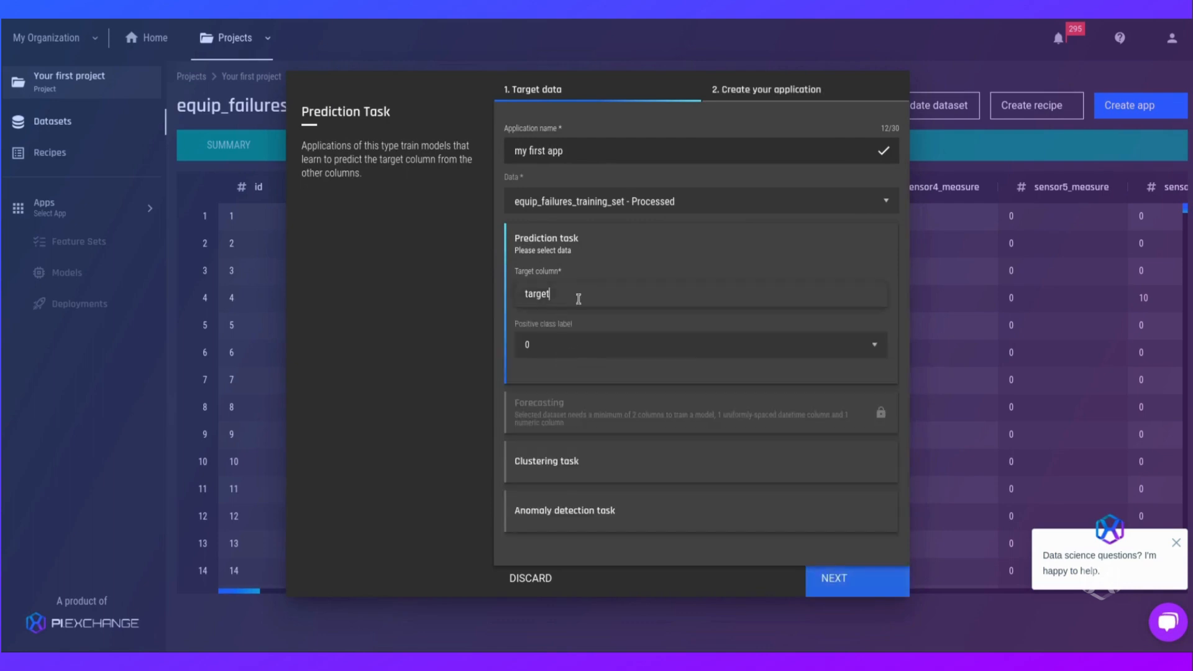
- Set the positive class label to 1 and create the application with the default configuration
{"action": "left_click", "coordinate": [719, 349]}
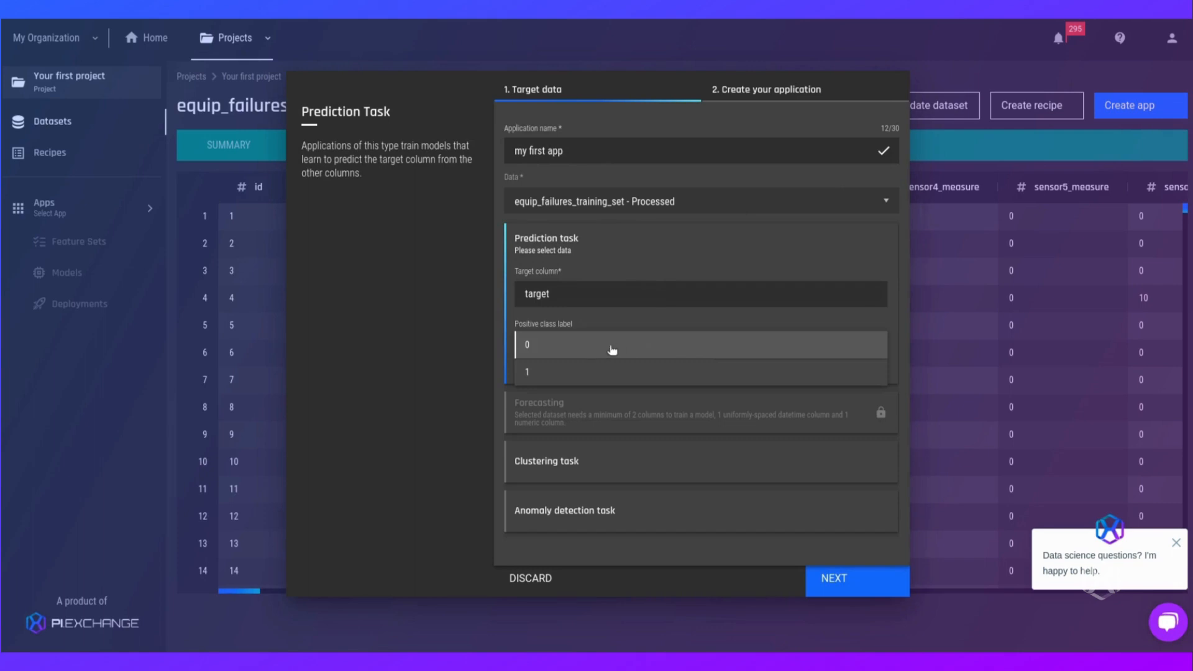
{"action": "left_click", "coordinate": [551, 372]}
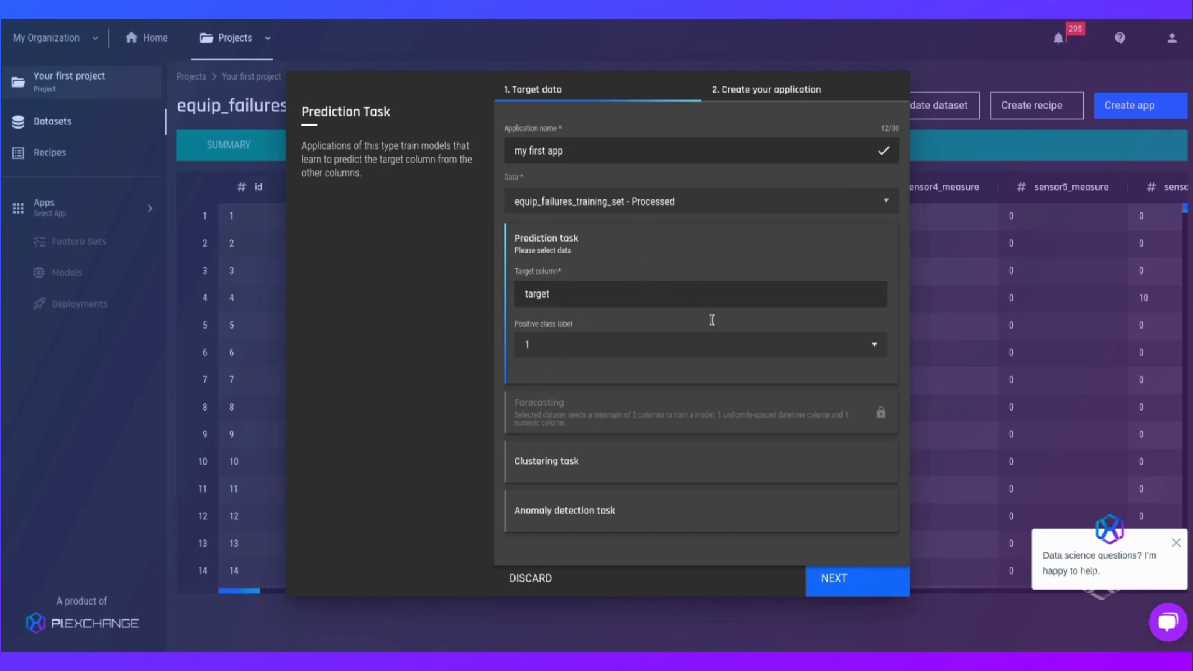
{"action": "left_click", "coordinate": [820, 581]}
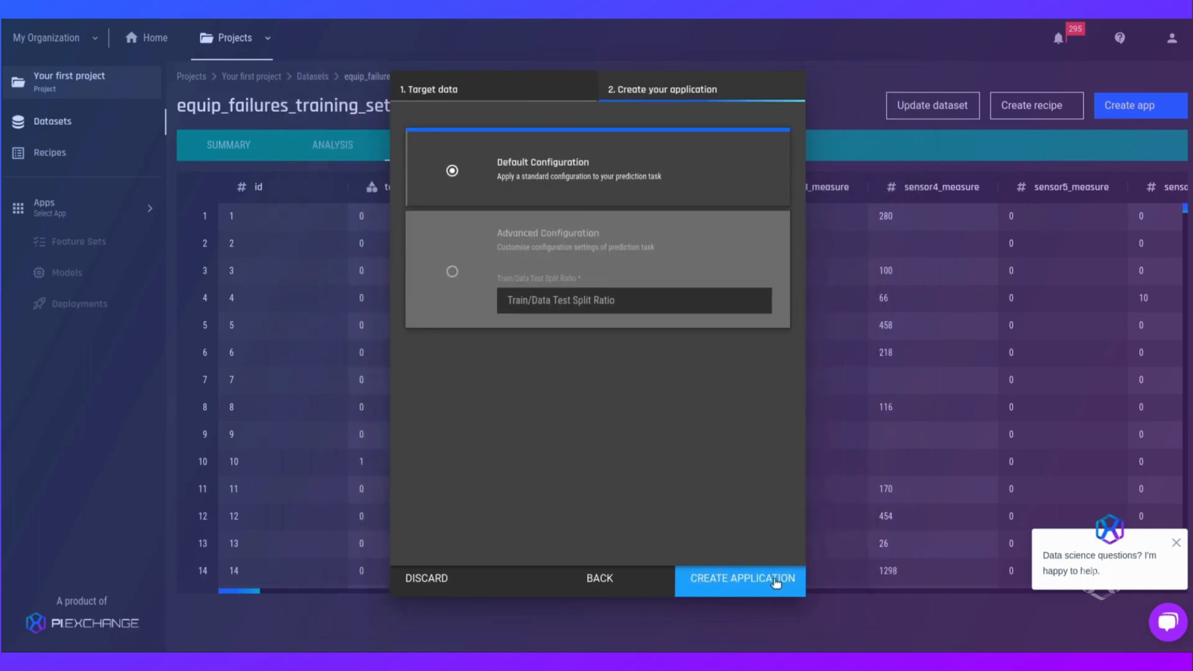
{"action": "left_click", "coordinate": [775, 580]}
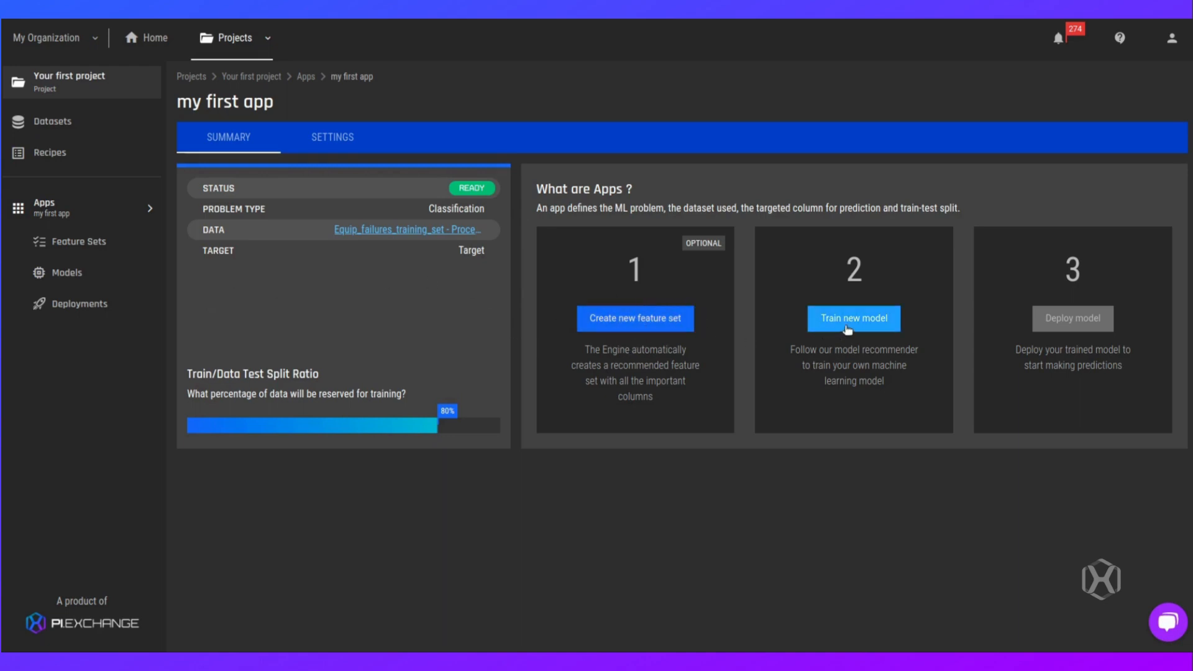
{"action": "left_click", "coordinate": [887, 325]}
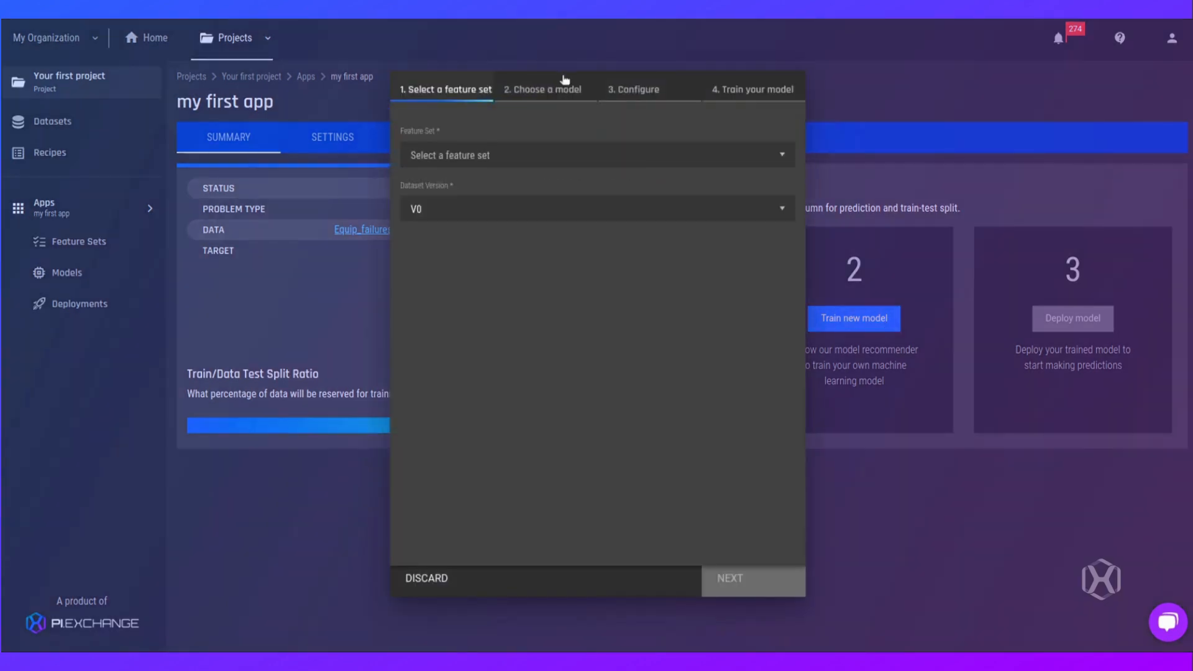
{"action": "left_click", "coordinate": [525, 161]}
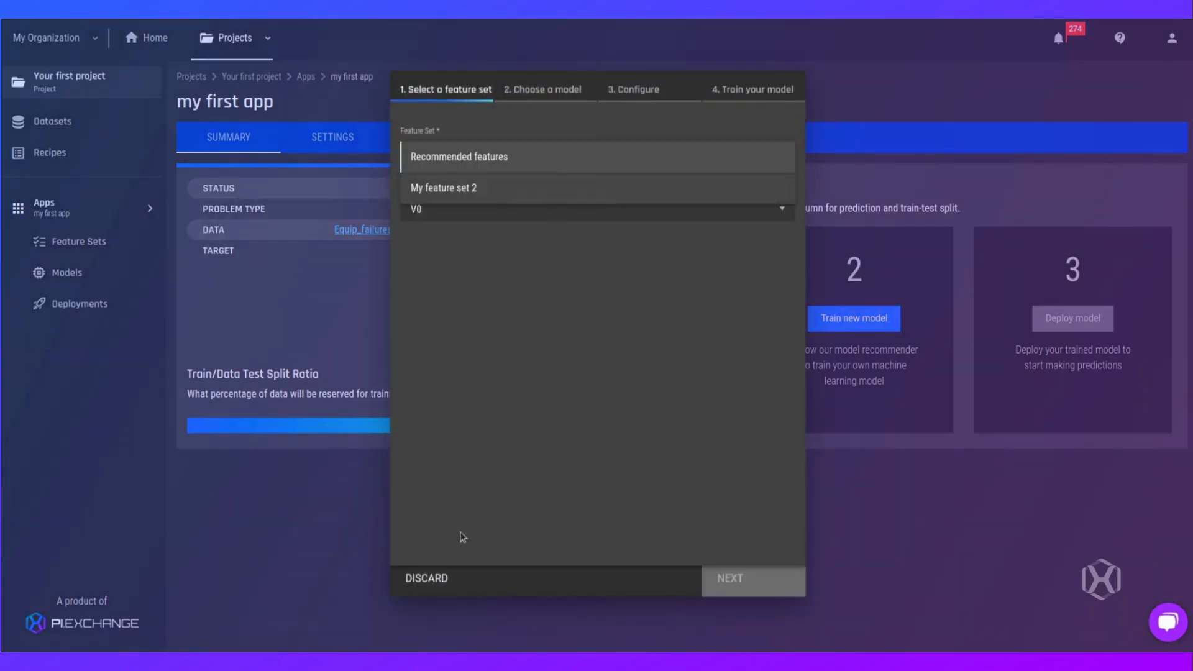
{"action": "left_click", "coordinate": [427, 585]}
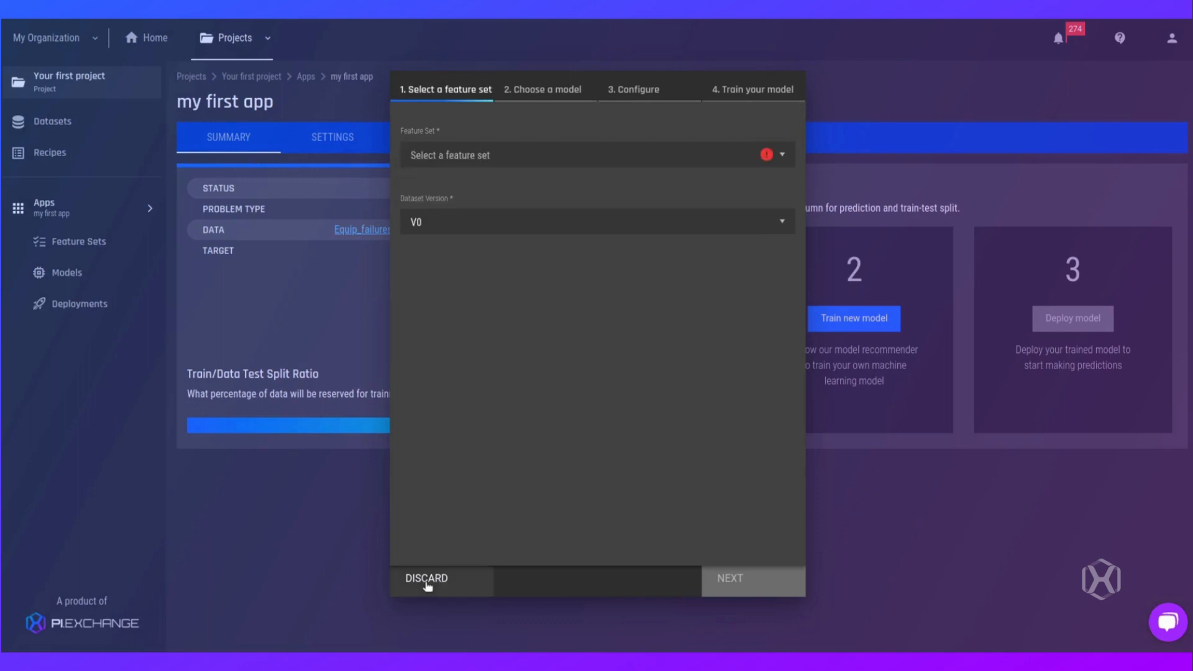
{"action": "left_click", "coordinate": [426, 585]}
- Examine the feature selection of My feature set 2 in my first app, and return to the list of feature sets
{"action": "mouse_move", "coordinate": [83, 213]}
{"action": "left_click", "coordinate": [80, 241]}
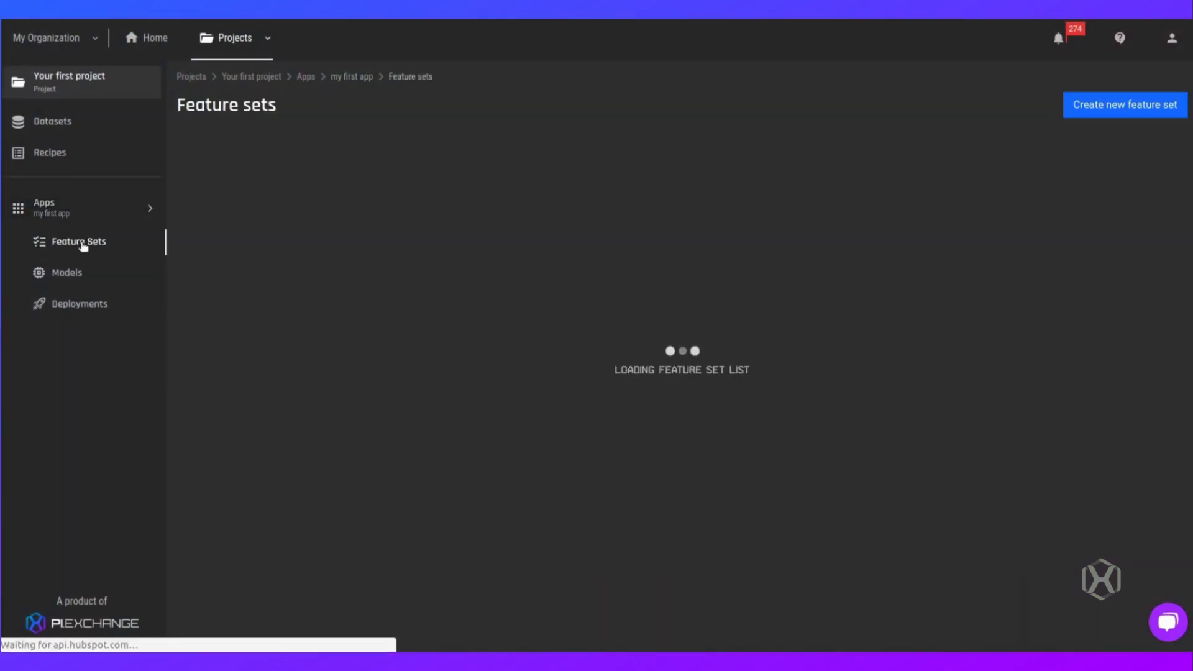
{"action": "left_click", "coordinate": [245, 223]}
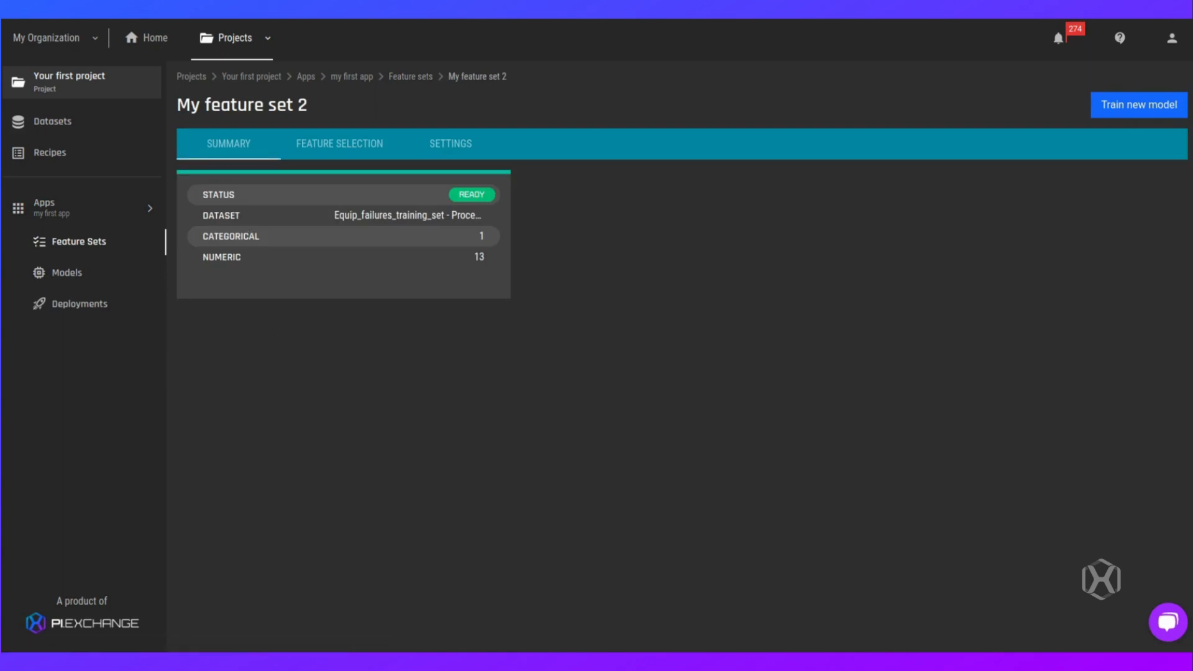
{"action": "left_click", "coordinate": [310, 143]}
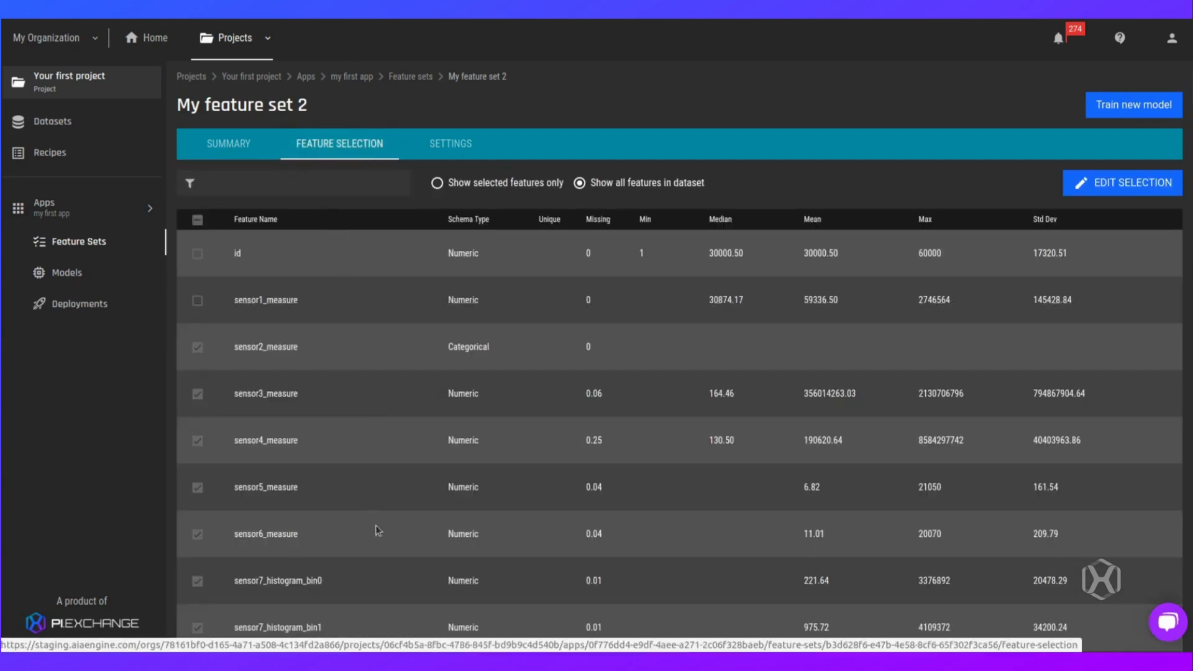
{"action": "scroll", "coordinate": [376, 528], "scroll_direction": "down", "scroll_amount": 3}
{"action": "scroll", "coordinate": [377, 529], "scroll_direction": "up", "scroll_amount": 3}
{"action": "left_click", "coordinate": [411, 76]}
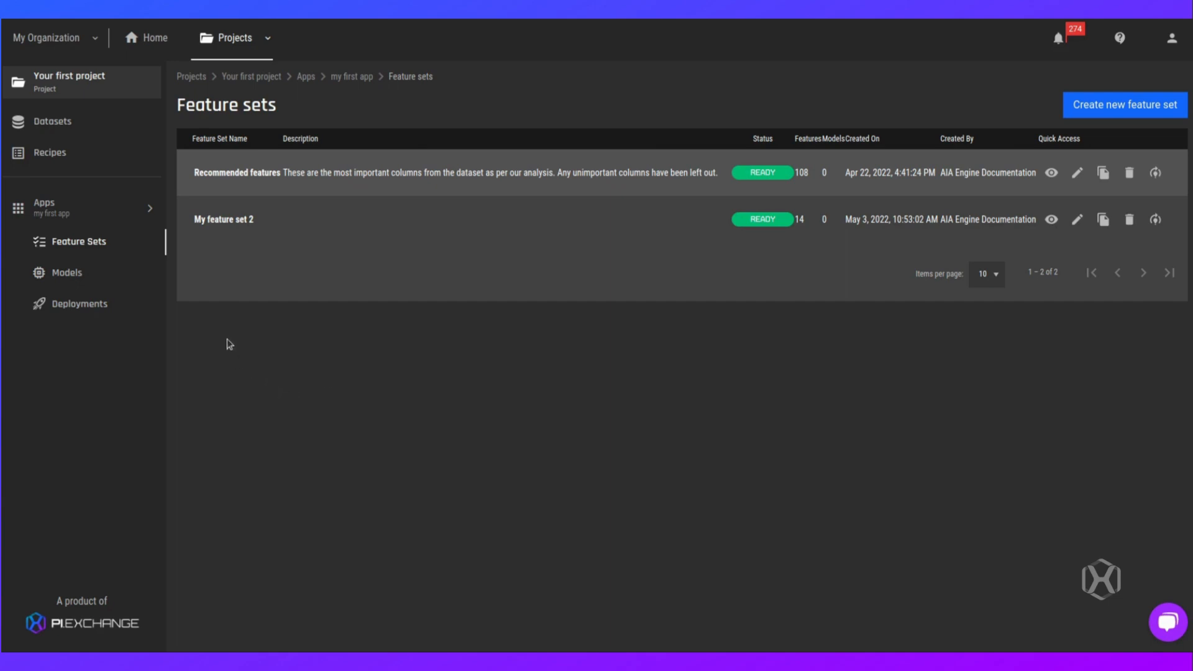
{"action": "left_click", "coordinate": [147, 219]}
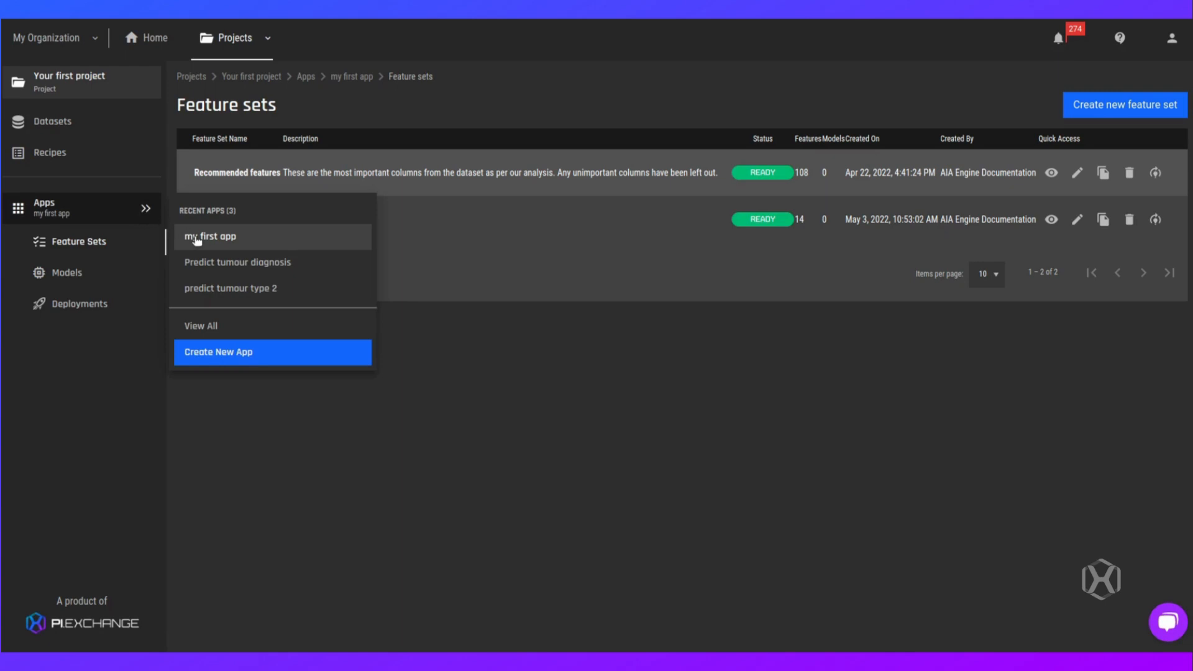
{"action": "left_click", "coordinate": [221, 238]}
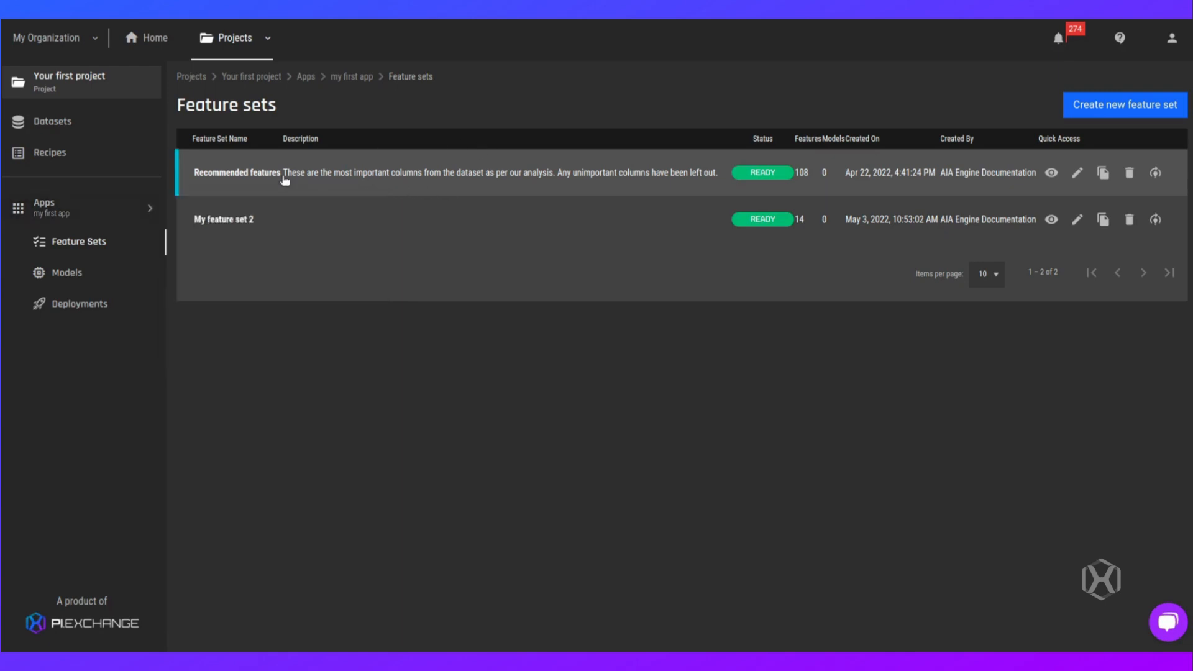
{"action": "left_click", "coordinate": [149, 208]}
{"action": "left_click", "coordinate": [200, 234]}
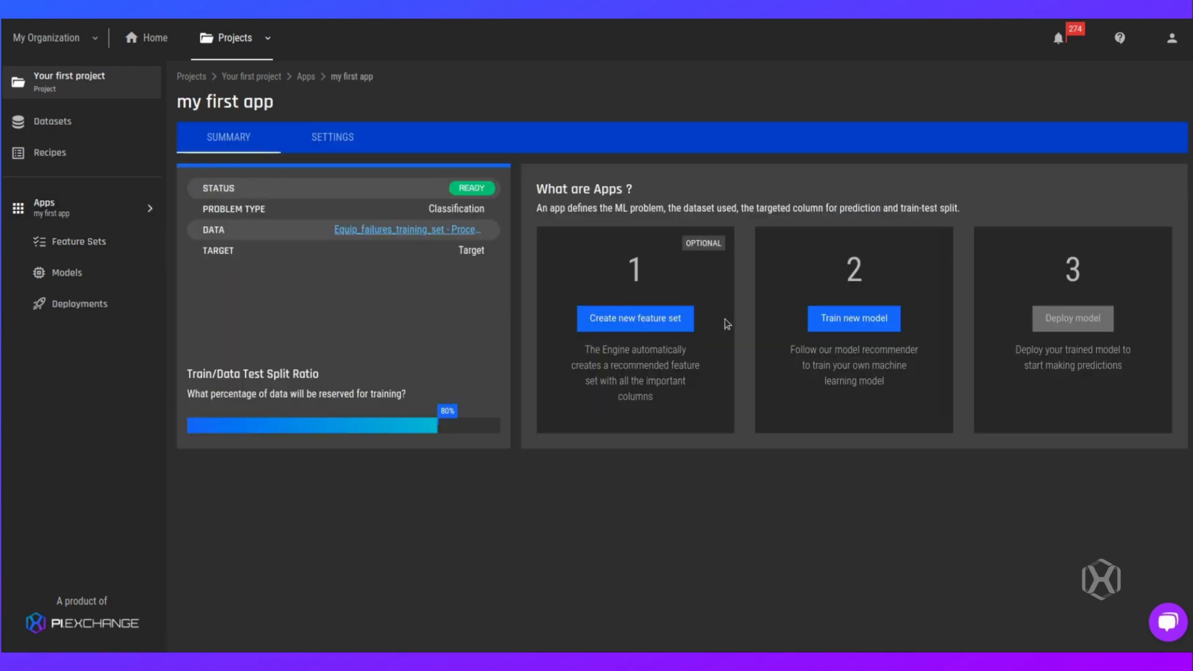
{"action": "left_click", "coordinate": [851, 320]}
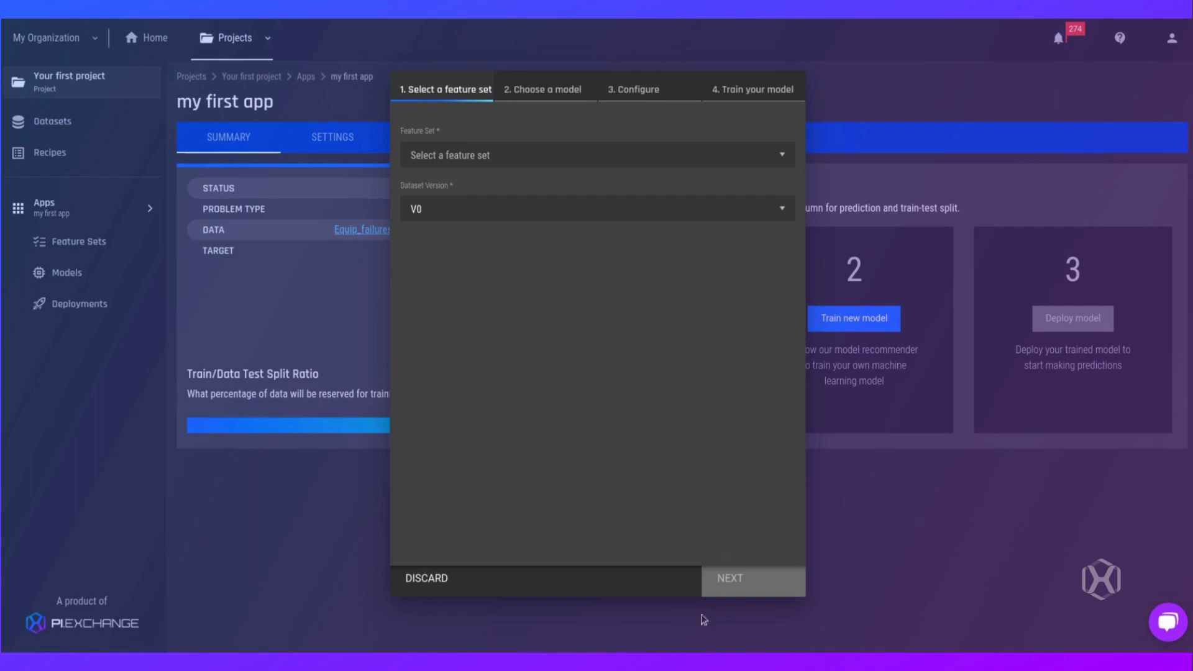
{"action": "left_click", "coordinate": [417, 593]}
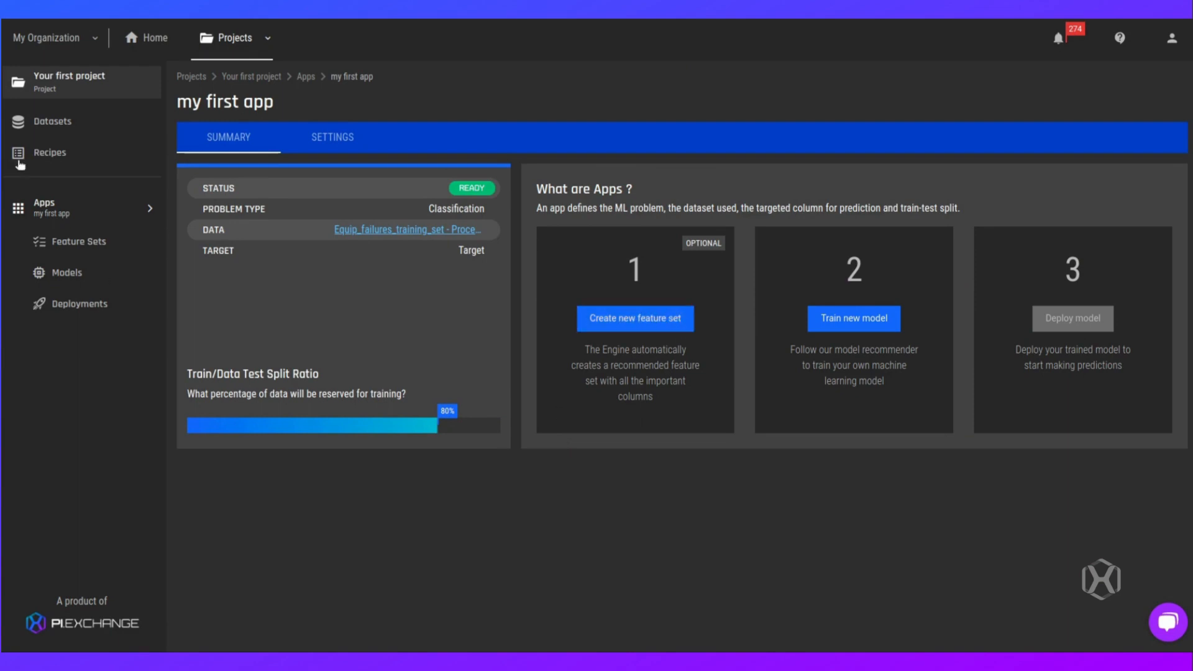
- Start a new feature set in my first app, name it my feature set 3, and proceed to its feature selection
{"action": "left_click", "coordinate": [116, 245]}
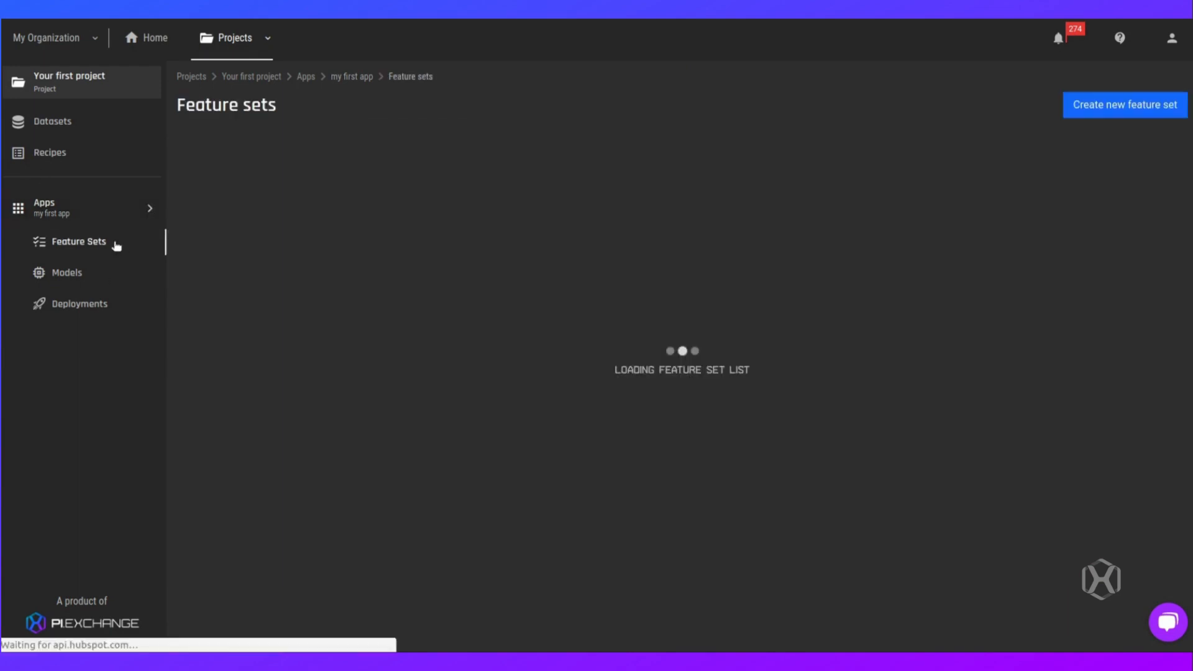
{"action": "left_click", "coordinate": [1134, 111]}
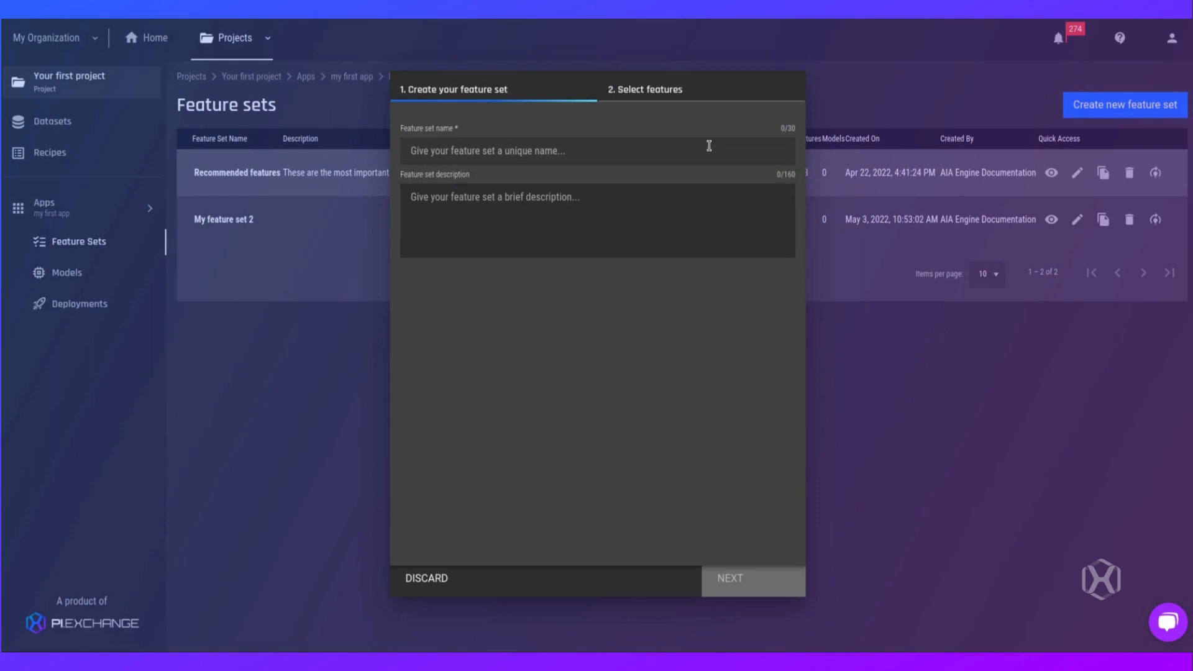
{"action": "type", "text": "my feature set 3"}
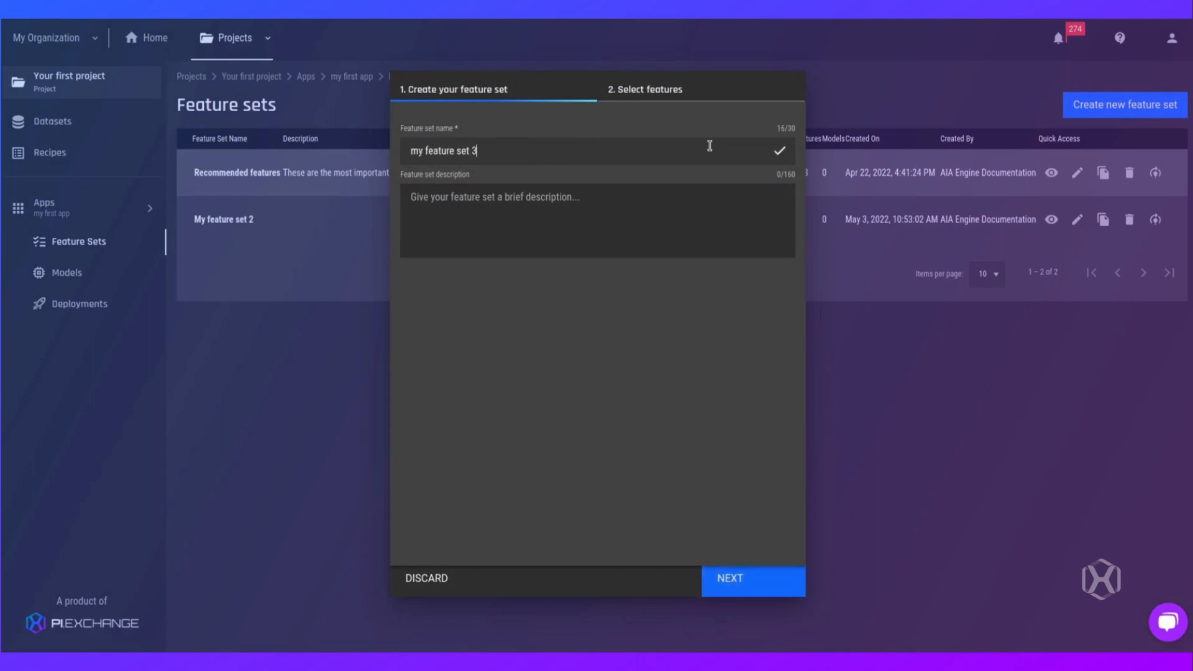
{"action": "left_click", "coordinate": [739, 587]}
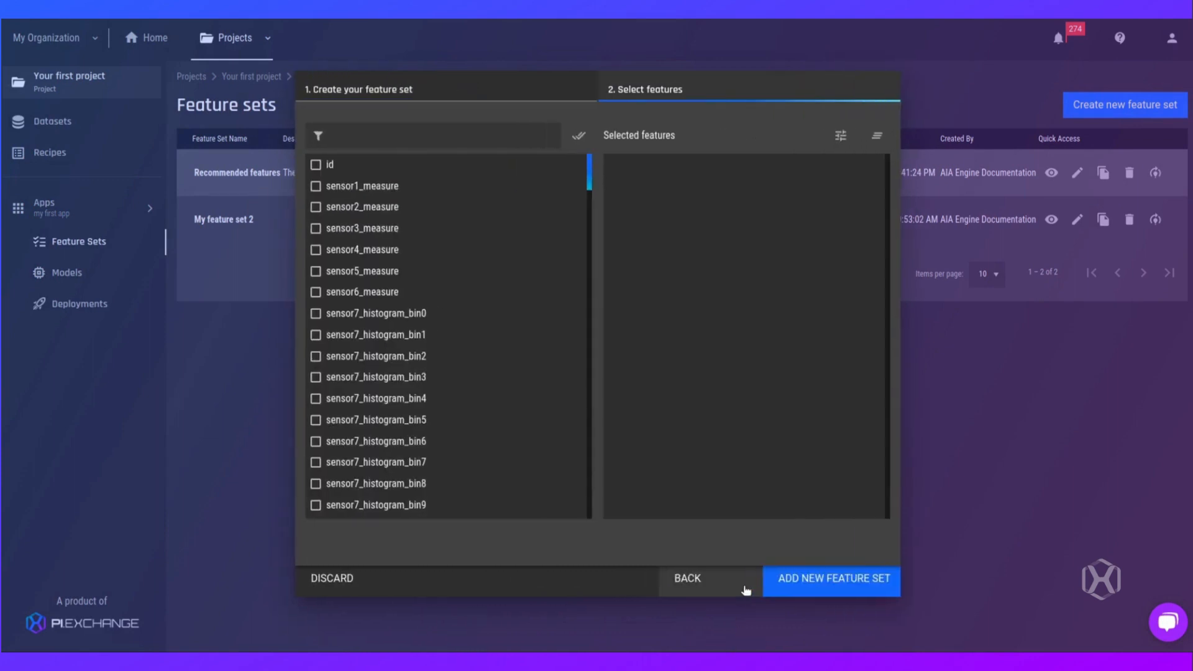
- Select sensor3_measure through sensor6_measure, sensor7_histogram_bin1 and sensor7_histogram_bin2, and add the new feature set
{"action": "left_click", "coordinate": [307, 228]}
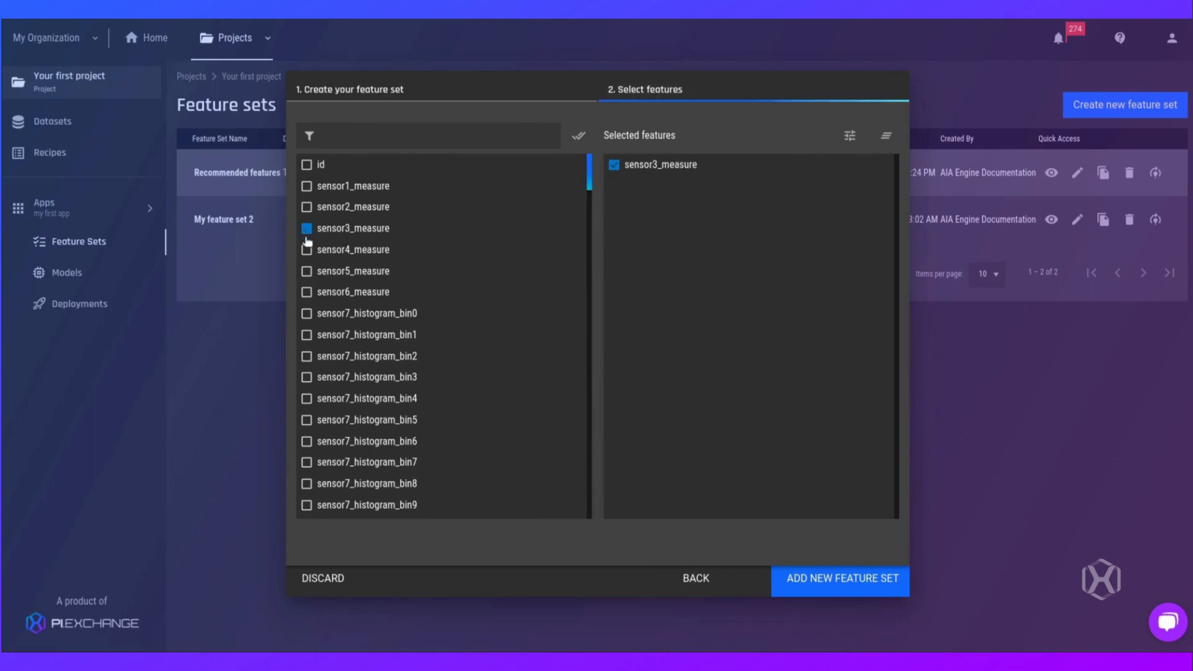
{"action": "left_click", "coordinate": [306, 250]}
{"action": "left_click", "coordinate": [306, 271]}
{"action": "left_click", "coordinate": [306, 291]}
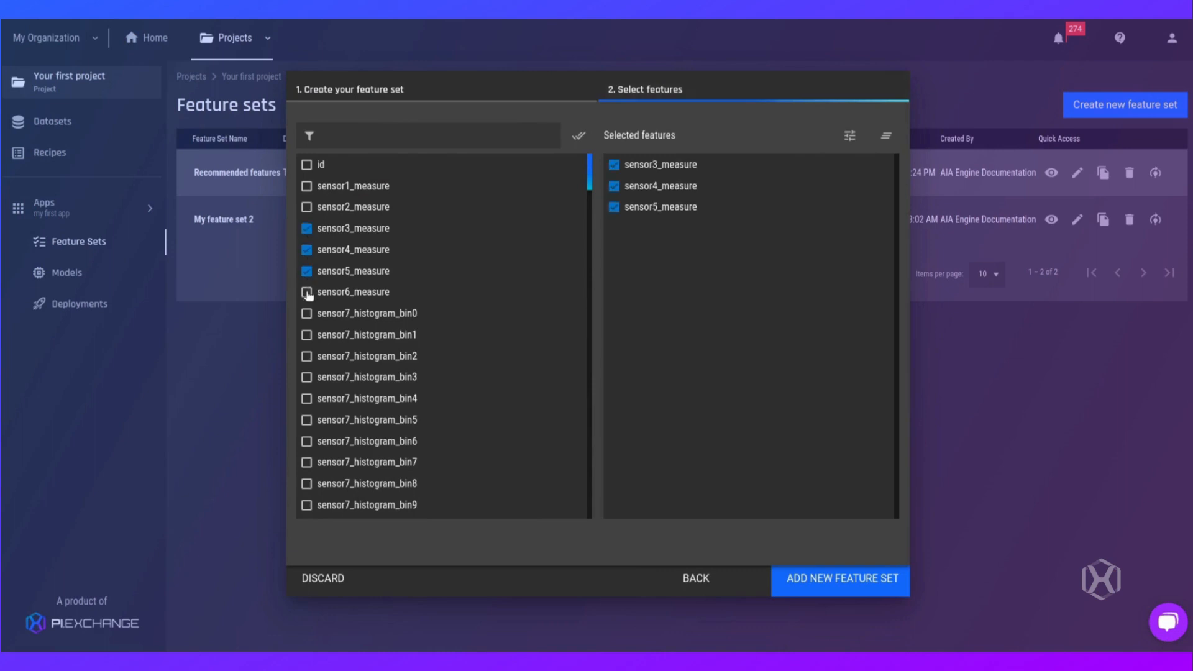
{"action": "left_click", "coordinate": [306, 335]}
{"action": "left_click", "coordinate": [306, 356]}
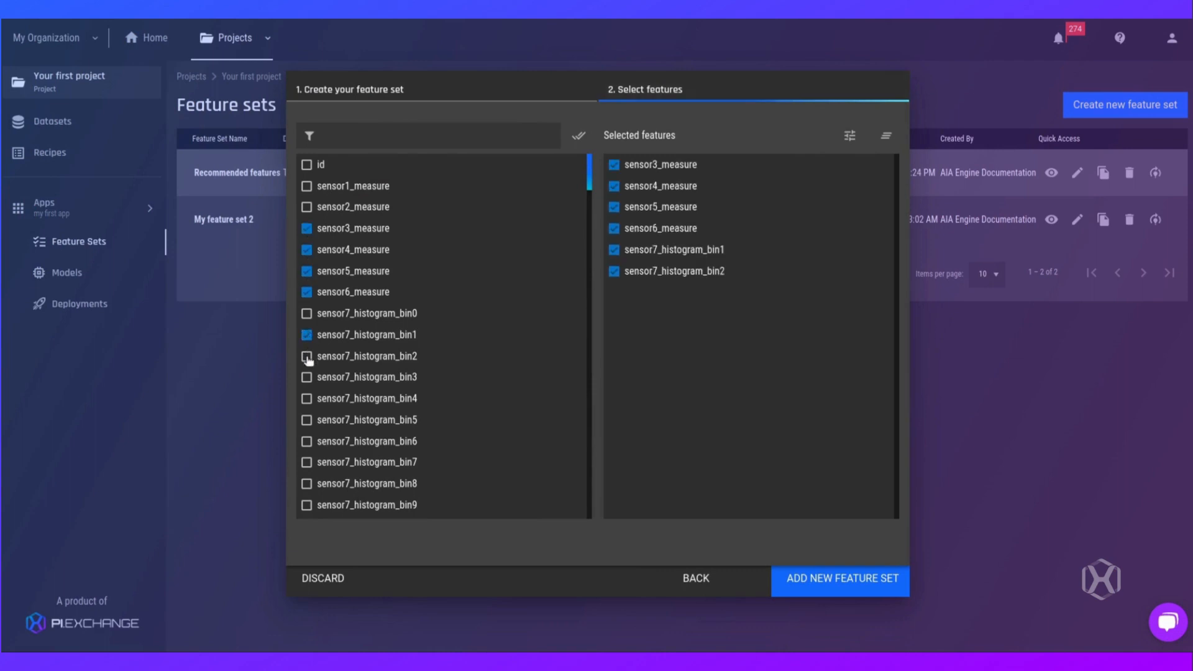
{"action": "left_click", "coordinate": [836, 585]}
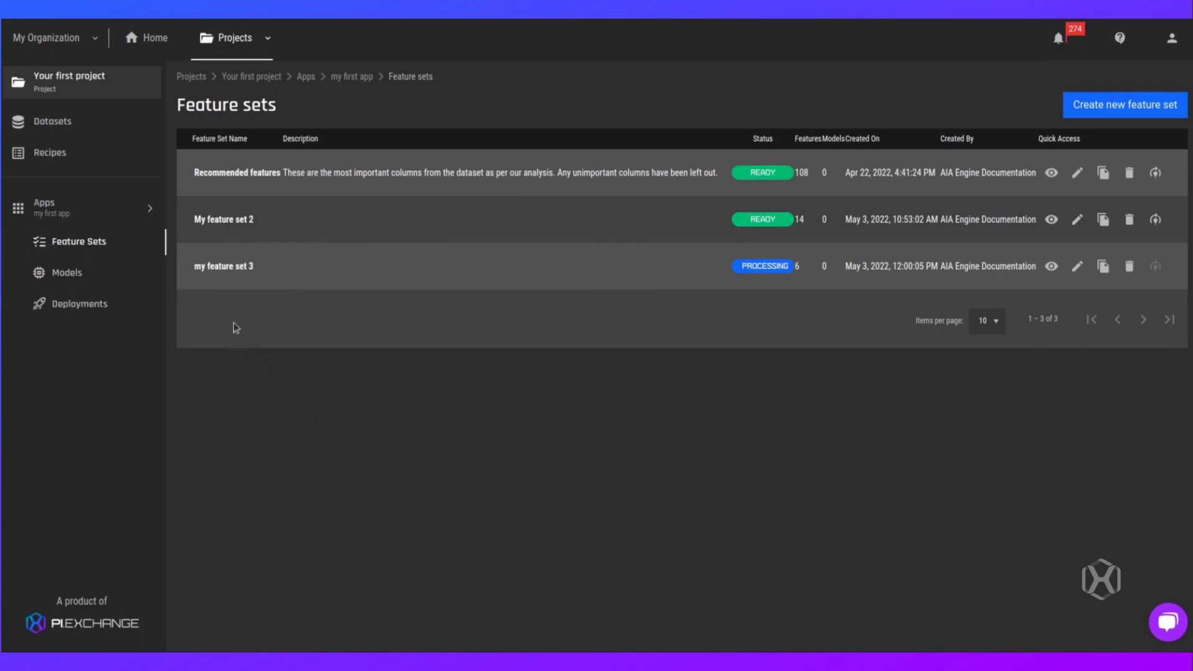
- Open the summary of my first app
{"action": "left_click", "coordinate": [150, 208]}
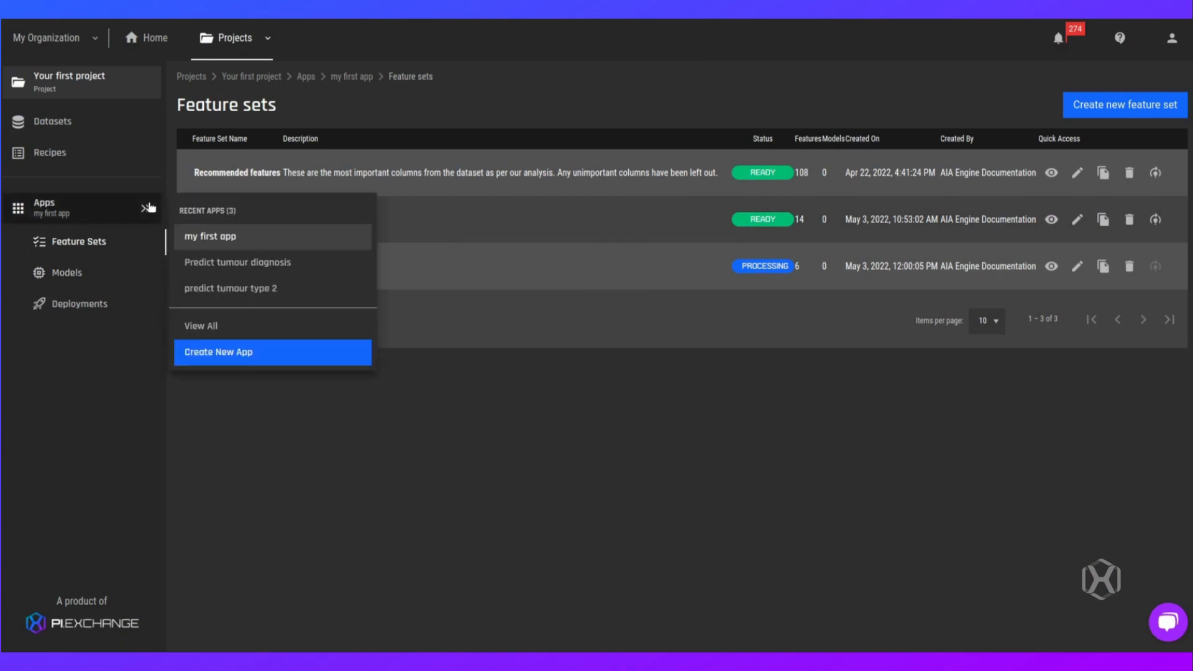
{"action": "left_click", "coordinate": [205, 233]}
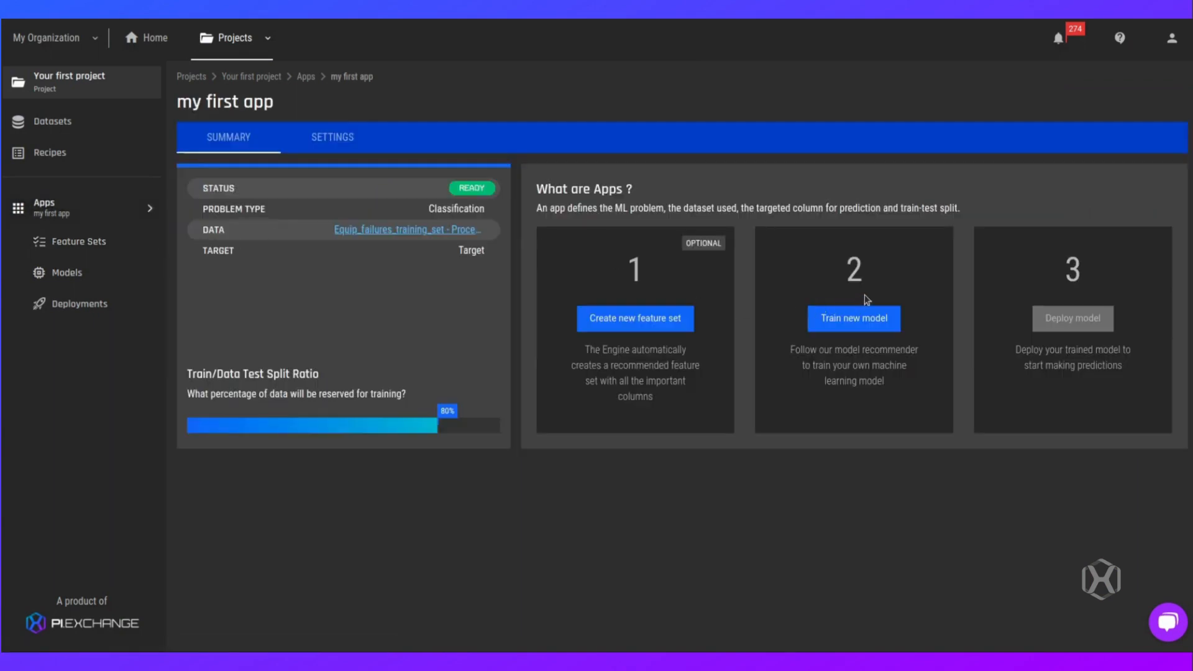
{"action": "left_click", "coordinate": [870, 322]}
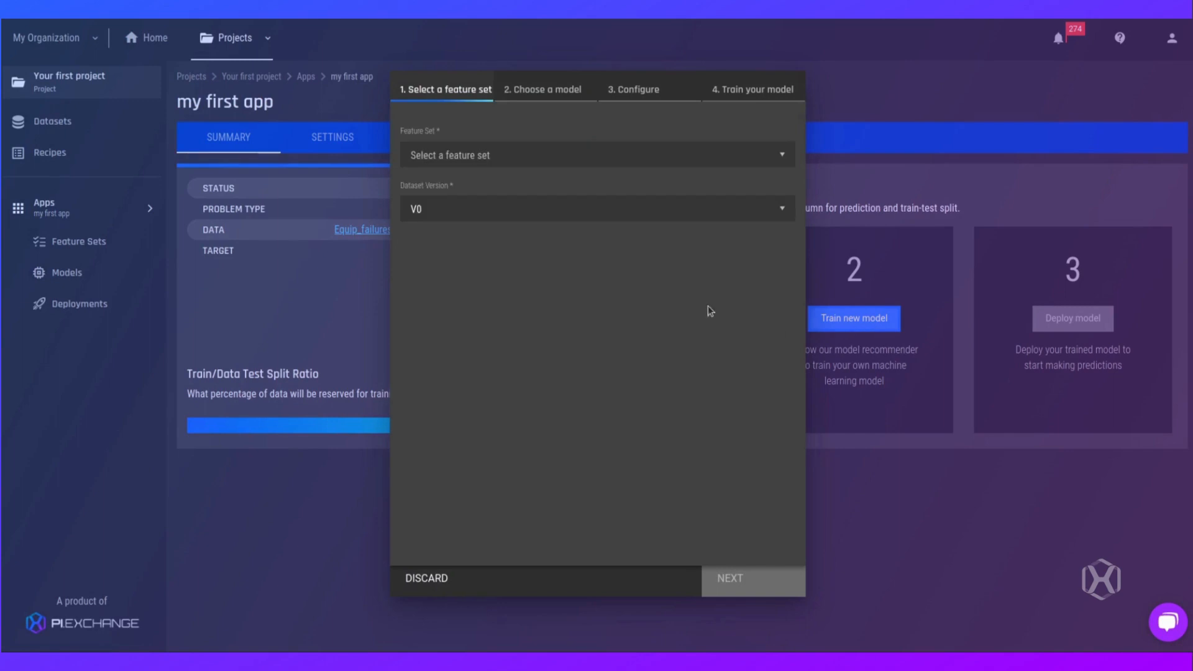
{"action": "left_click", "coordinate": [596, 158]}
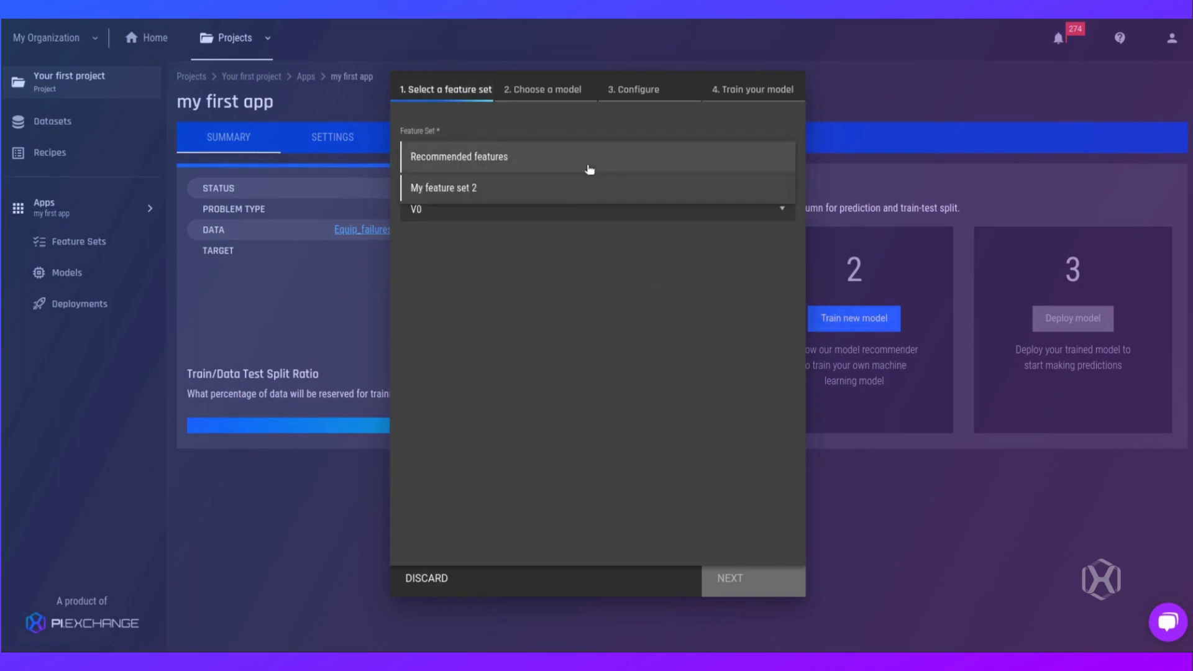
{"action": "left_click", "coordinate": [612, 118]}
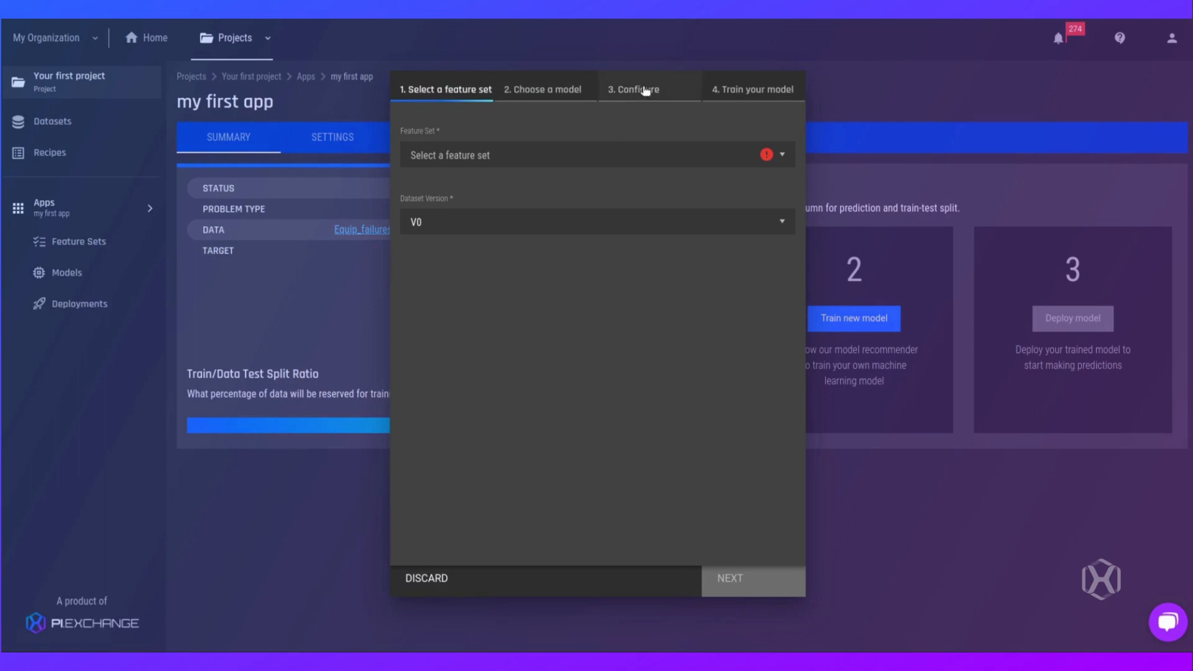
{"action": "left_click", "coordinate": [648, 168]}
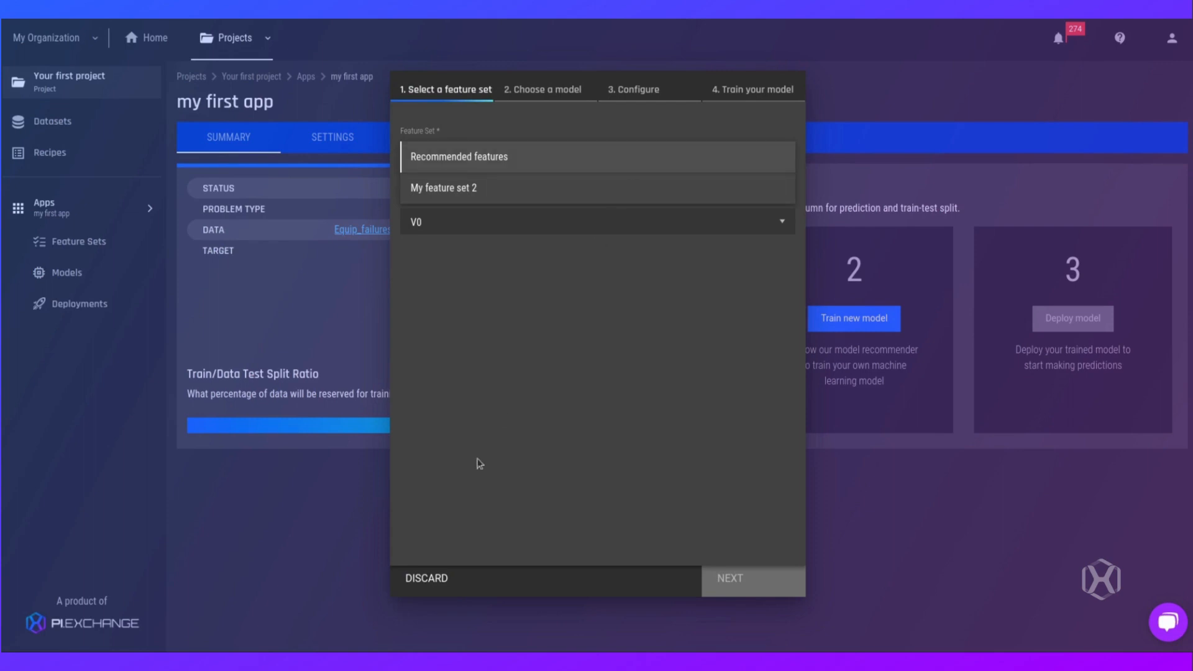
{"action": "left_click", "coordinate": [429, 587]}
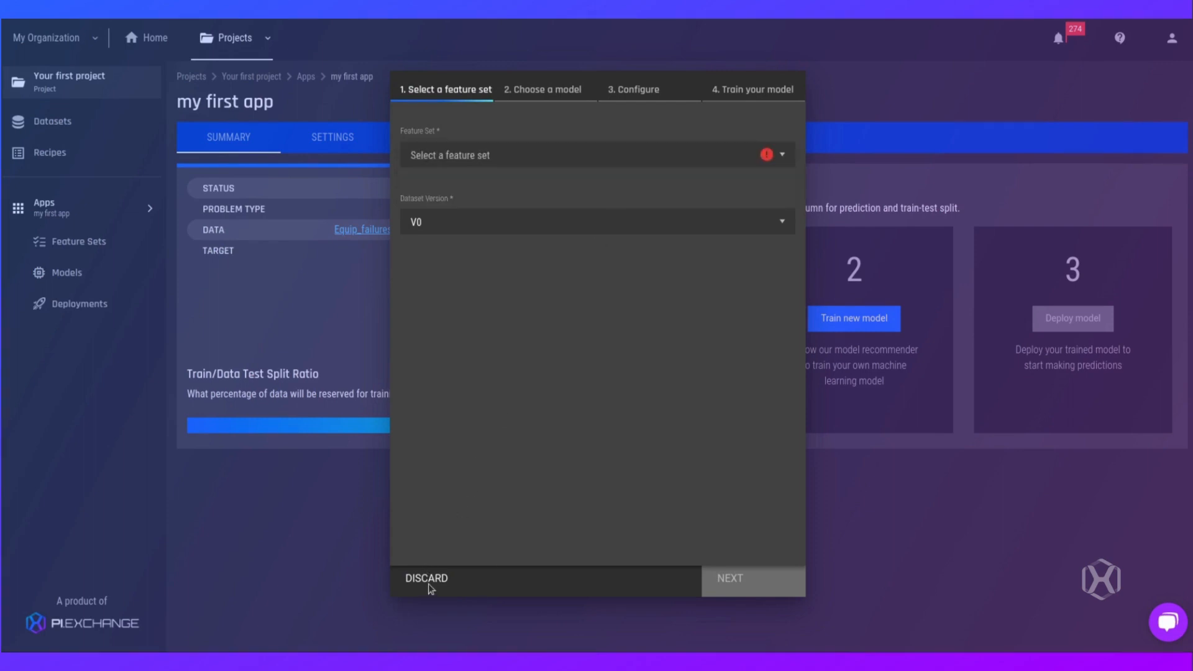
{"action": "left_click", "coordinate": [429, 584]}
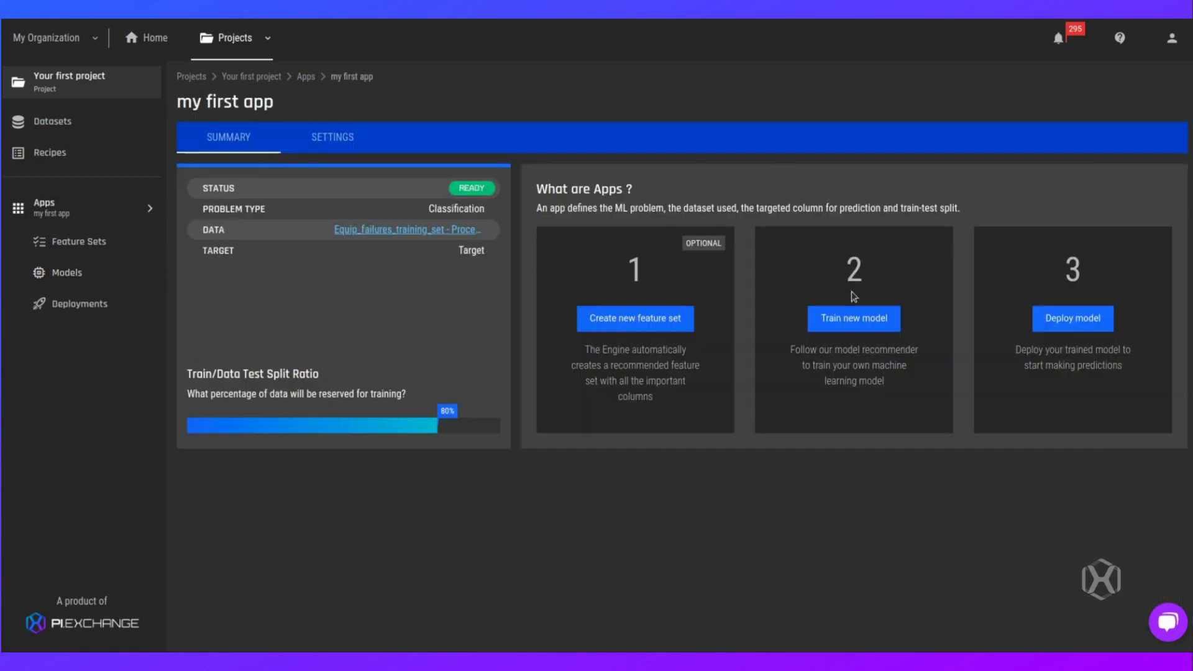
- Start training on Recommended features with dataset version V0, selecting cuML Random Forest Classifier, Extremely Randomized Trees Classifier and XGBoost Classifier GPU (Dask)
{"action": "left_click", "coordinate": [855, 318]}
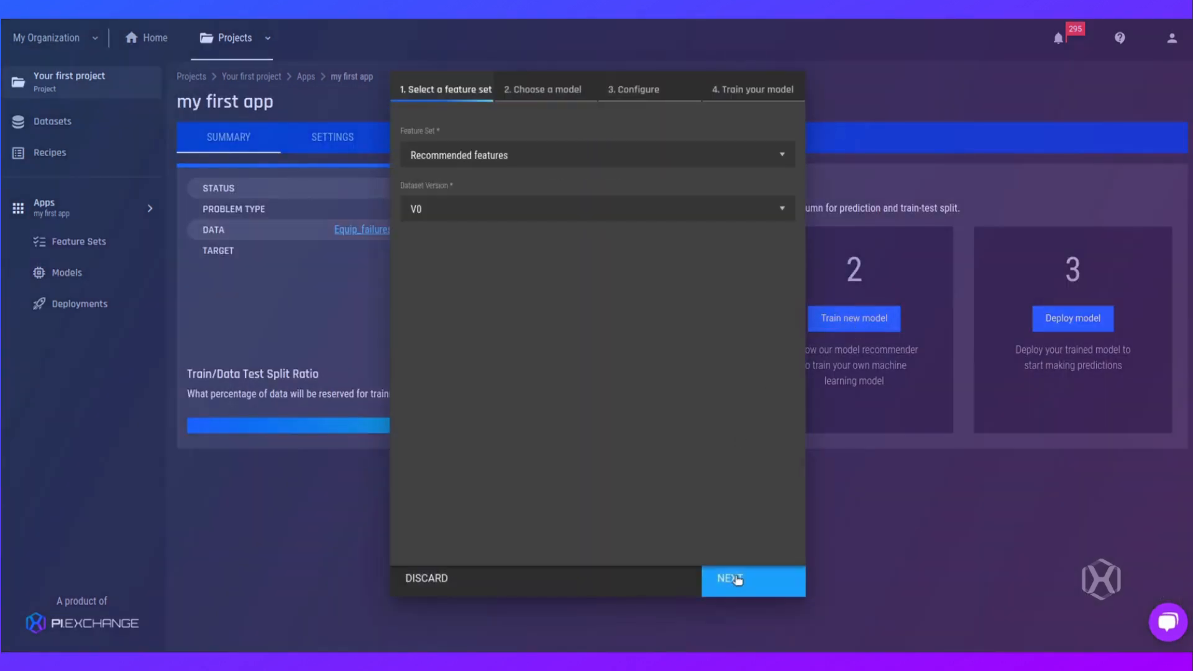
{"action": "left_click", "coordinate": [737, 579]}
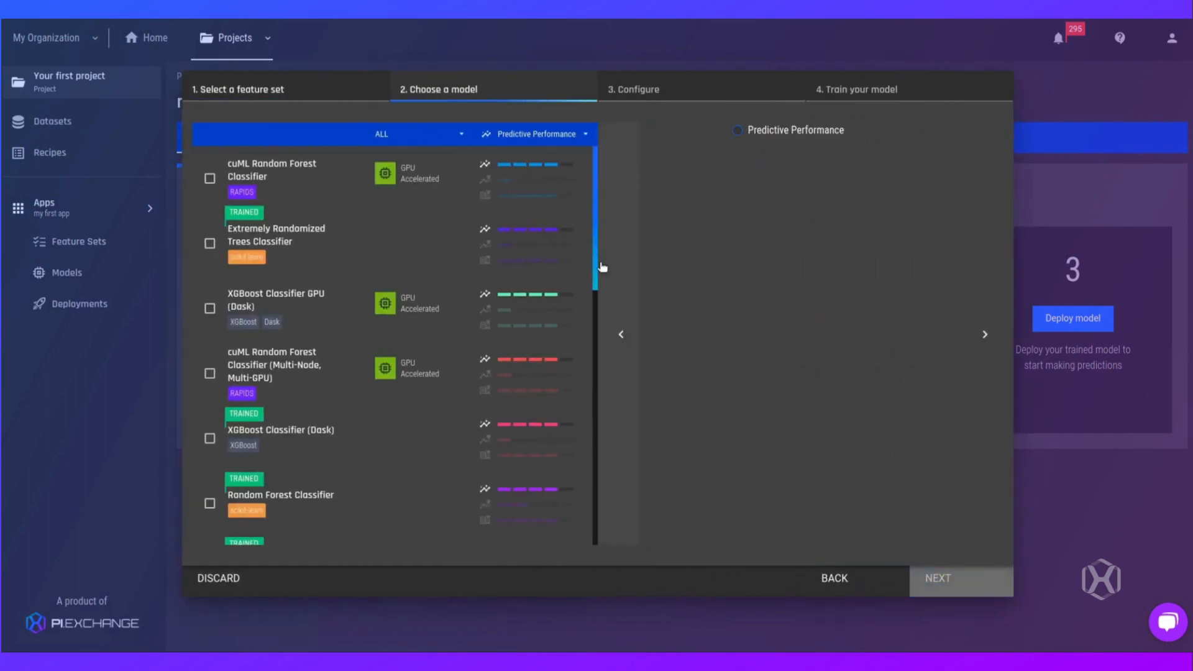
{"action": "left_click_drag", "start_coordinate": [595, 261], "coordinate": [602, 192]}
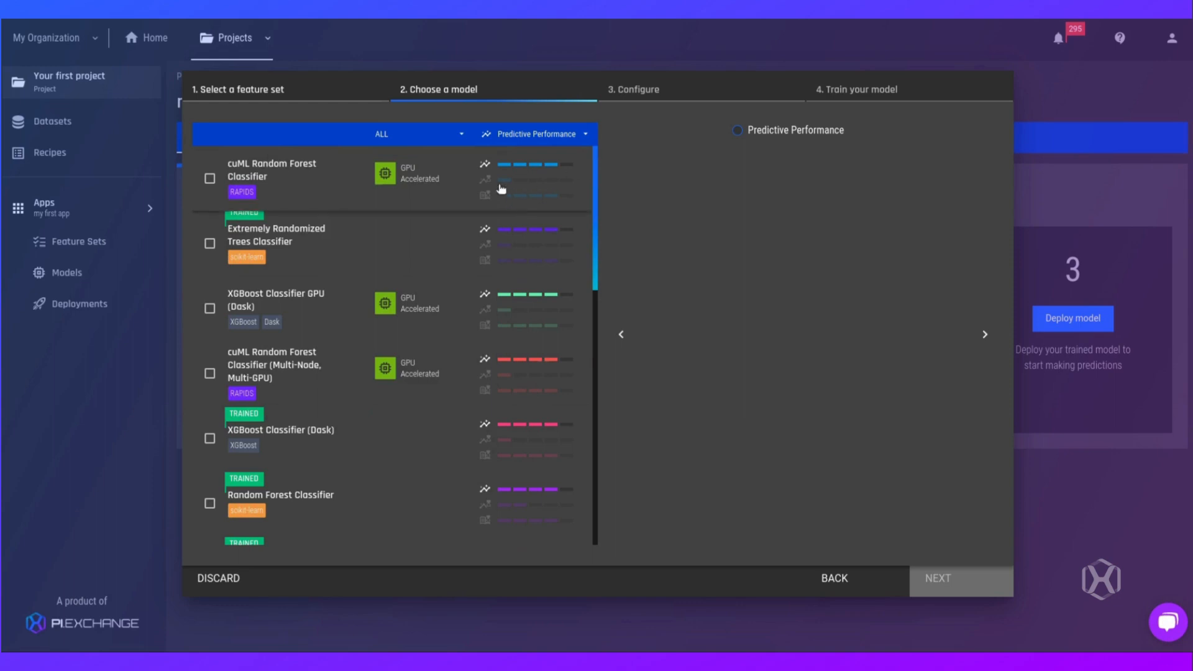
{"action": "left_click", "coordinate": [210, 178]}
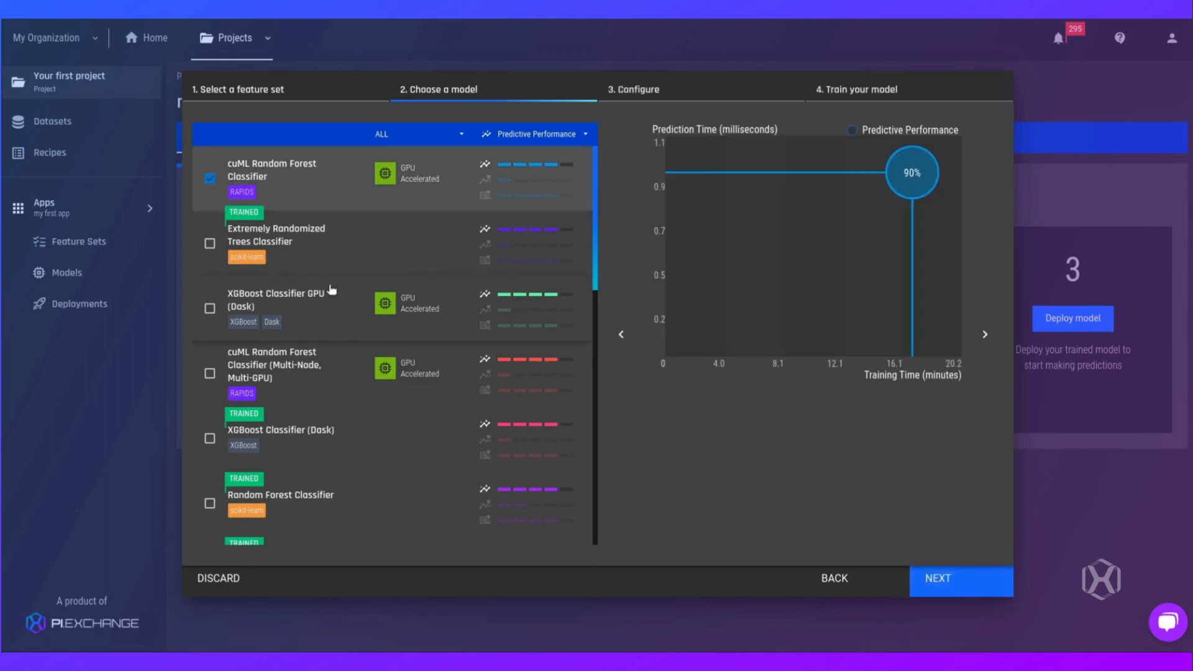
{"action": "left_click", "coordinate": [210, 243]}
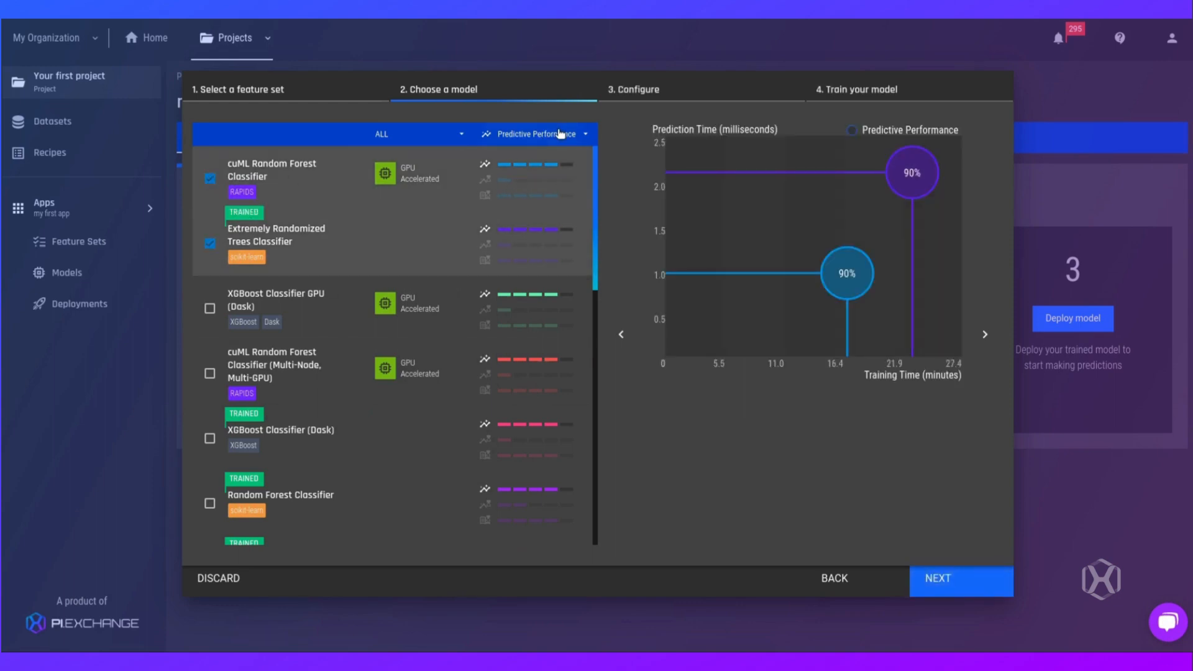
{"action": "left_click", "coordinate": [538, 135]}
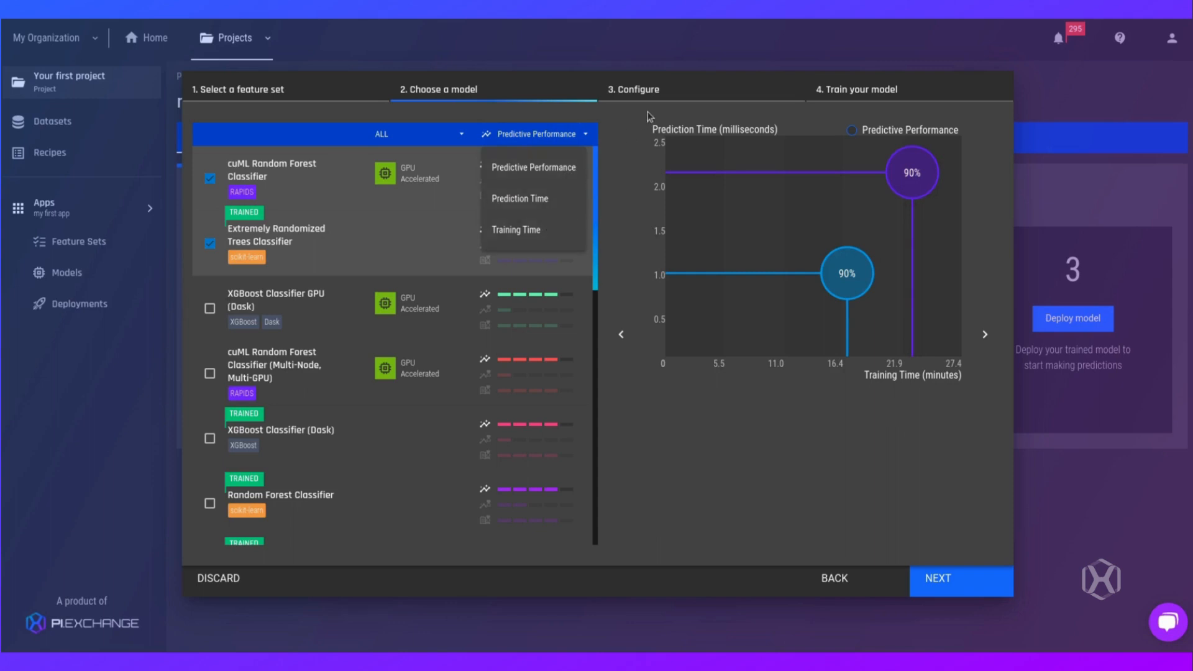
{"action": "left_click", "coordinate": [630, 126]}
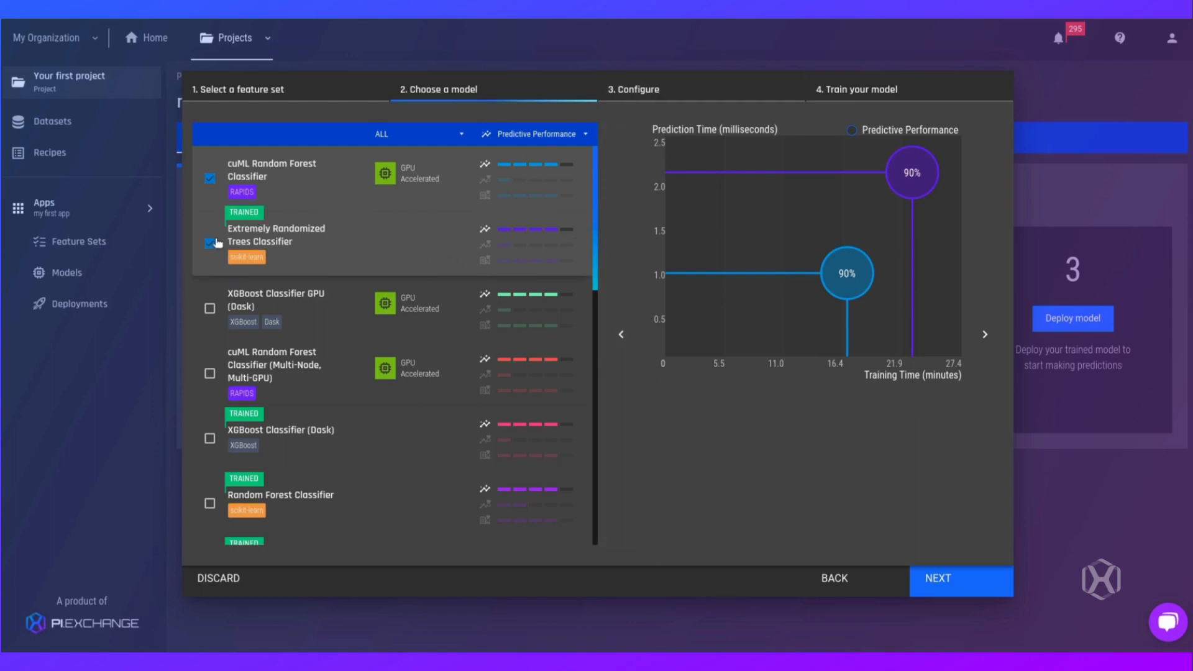
{"action": "left_click", "coordinate": [208, 311]}
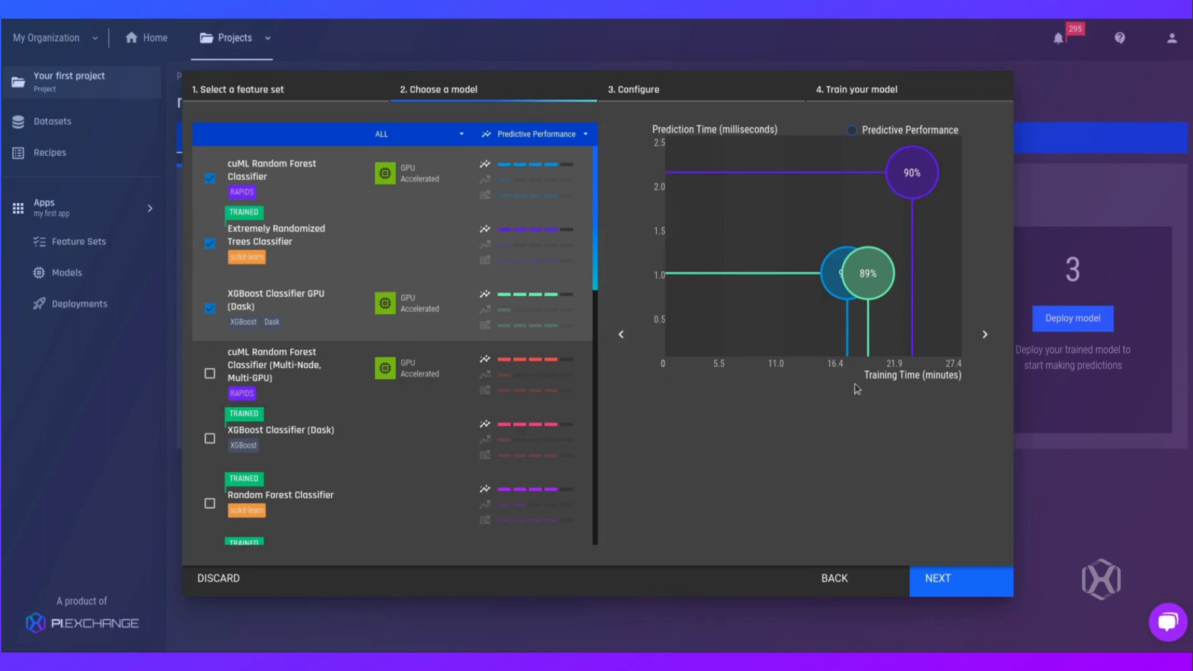
- Keep the default configuration for the selected models and start training them
{"action": "left_click", "coordinate": [948, 587]}
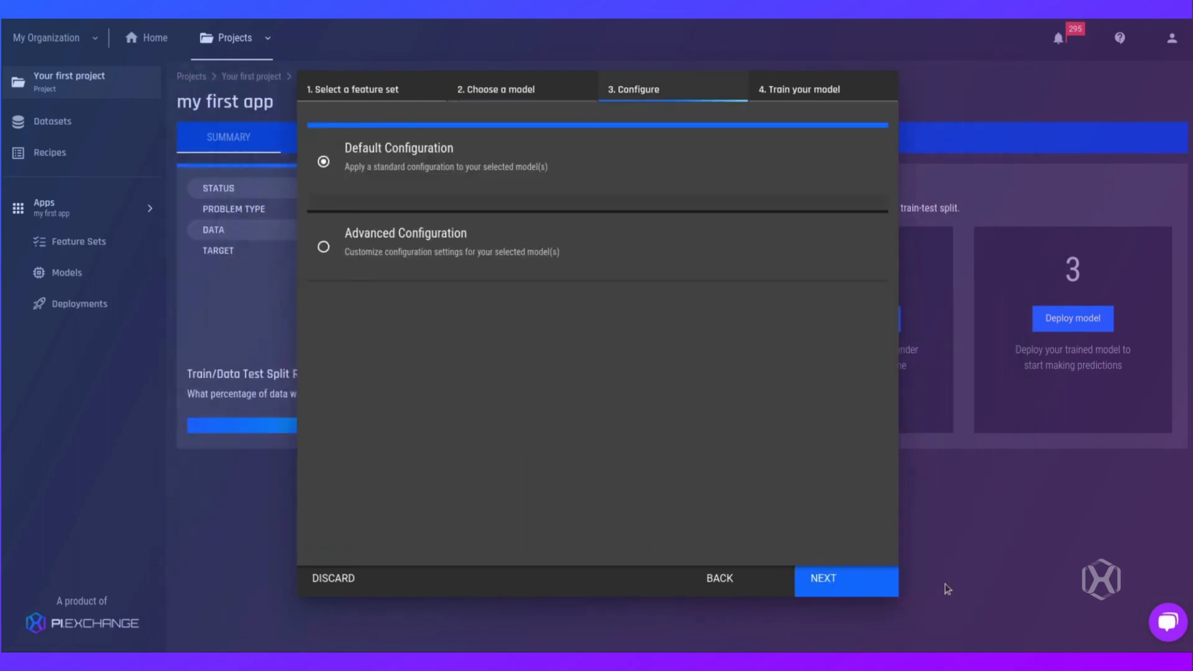
{"action": "left_click", "coordinate": [785, 585]}
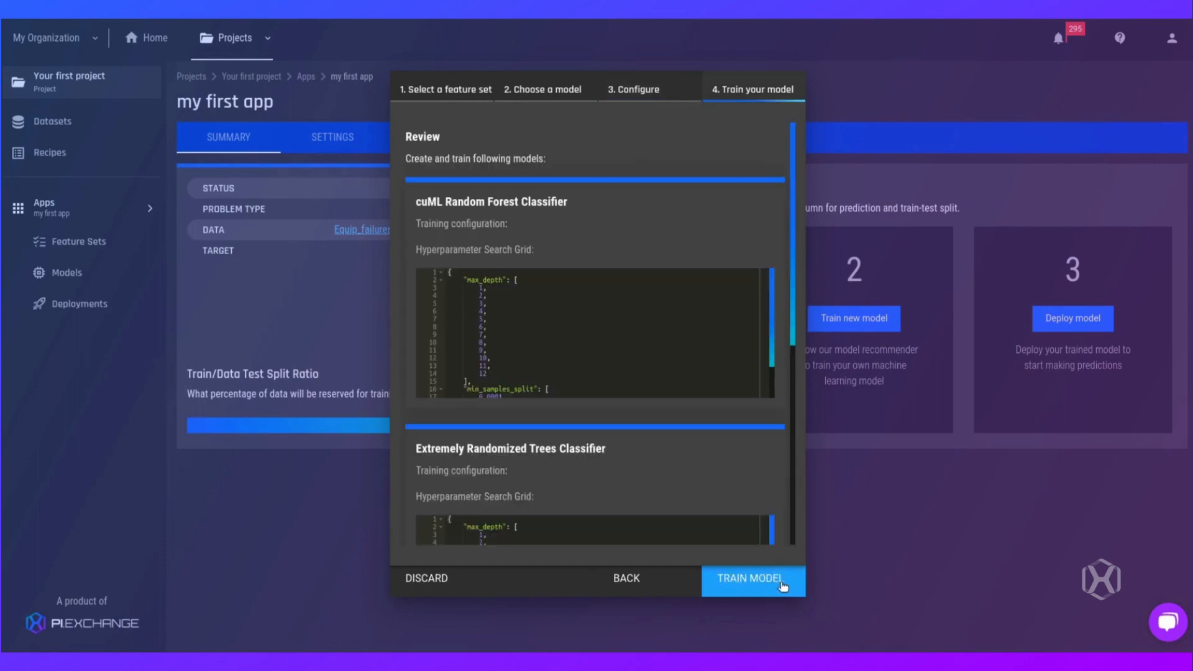
{"action": "left_click", "coordinate": [787, 586]}
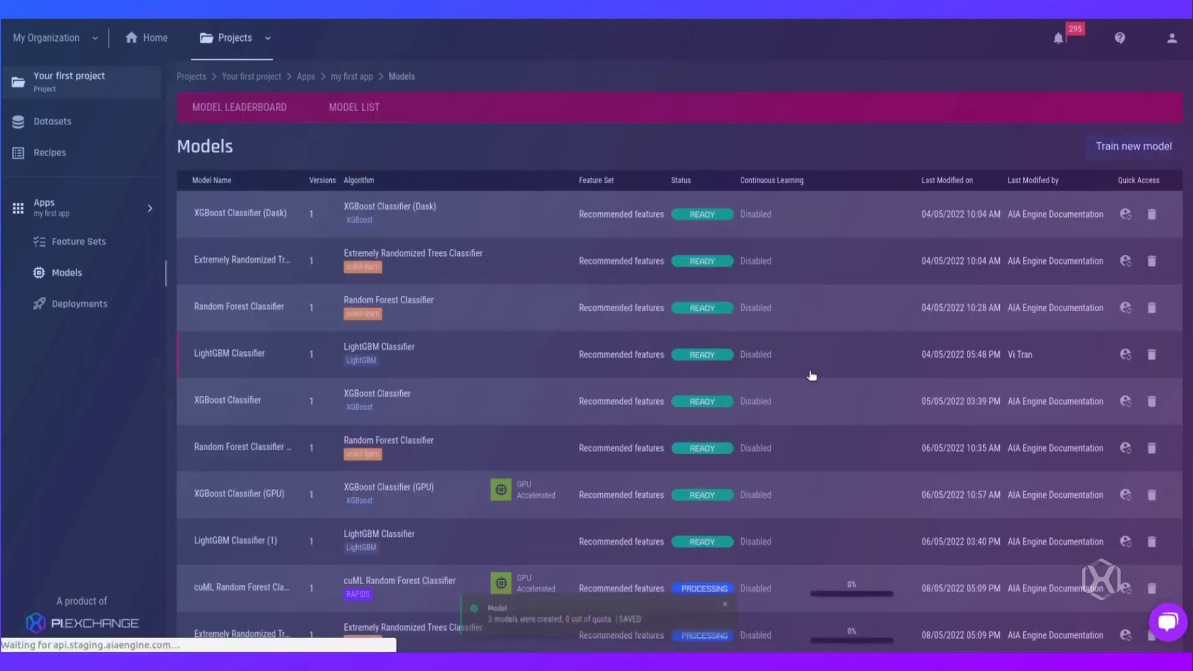
- Examine the model leaderboard of my first app, comparing the models' prediction quality, prediction time and training time
{"action": "scroll", "coordinate": [802, 379], "scroll_direction": "down", "scroll_amount": 3}
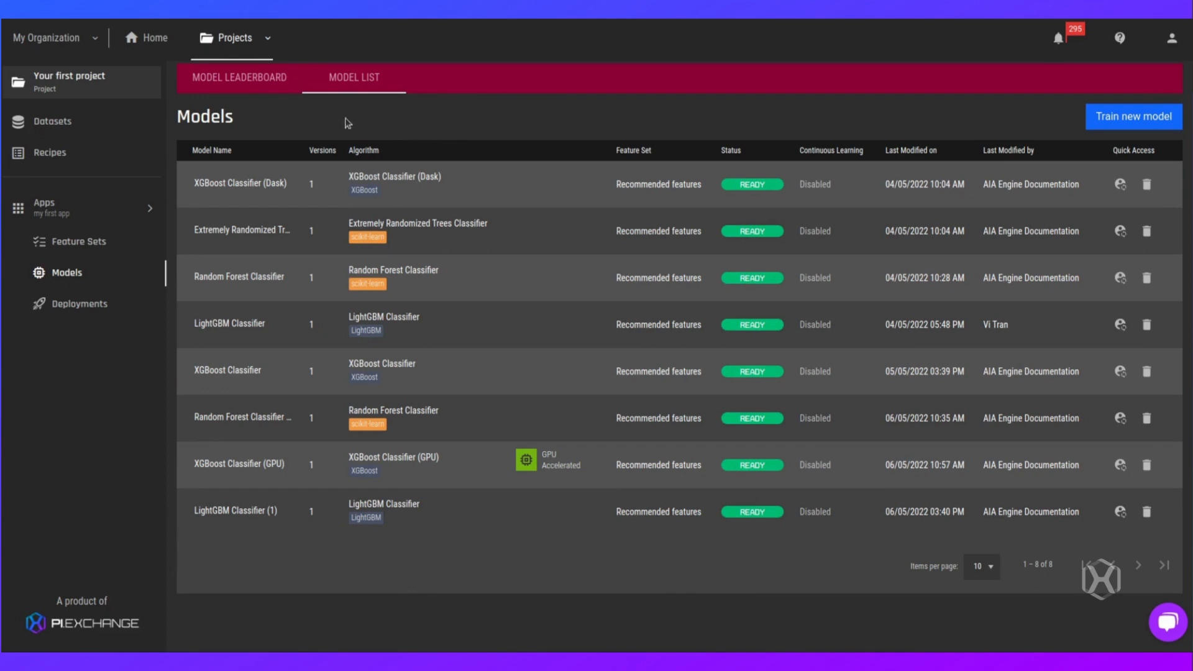
{"action": "left_click", "coordinate": [274, 79]}
{"action": "scroll", "coordinate": [687, 330], "scroll_direction": "down", "scroll_amount": 1}
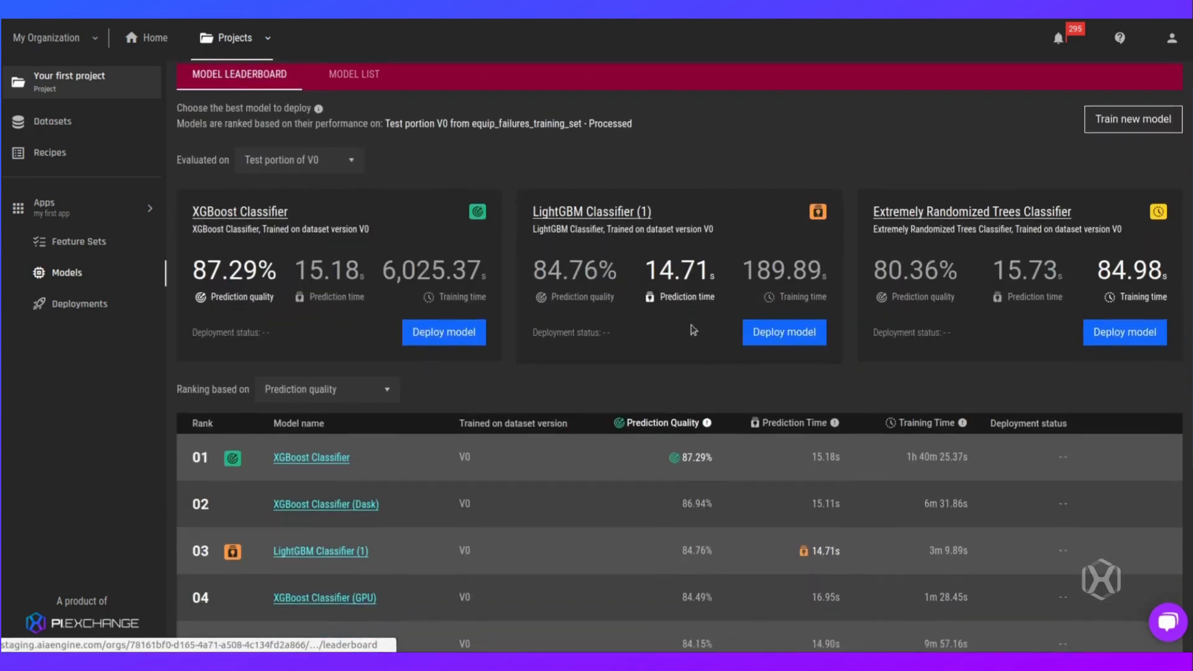
{"action": "scroll", "coordinate": [690, 326], "scroll_direction": "up", "scroll_amount": 1}
{"action": "scroll", "coordinate": [660, 333], "scroll_direction": "down", "scroll_amount": 1}
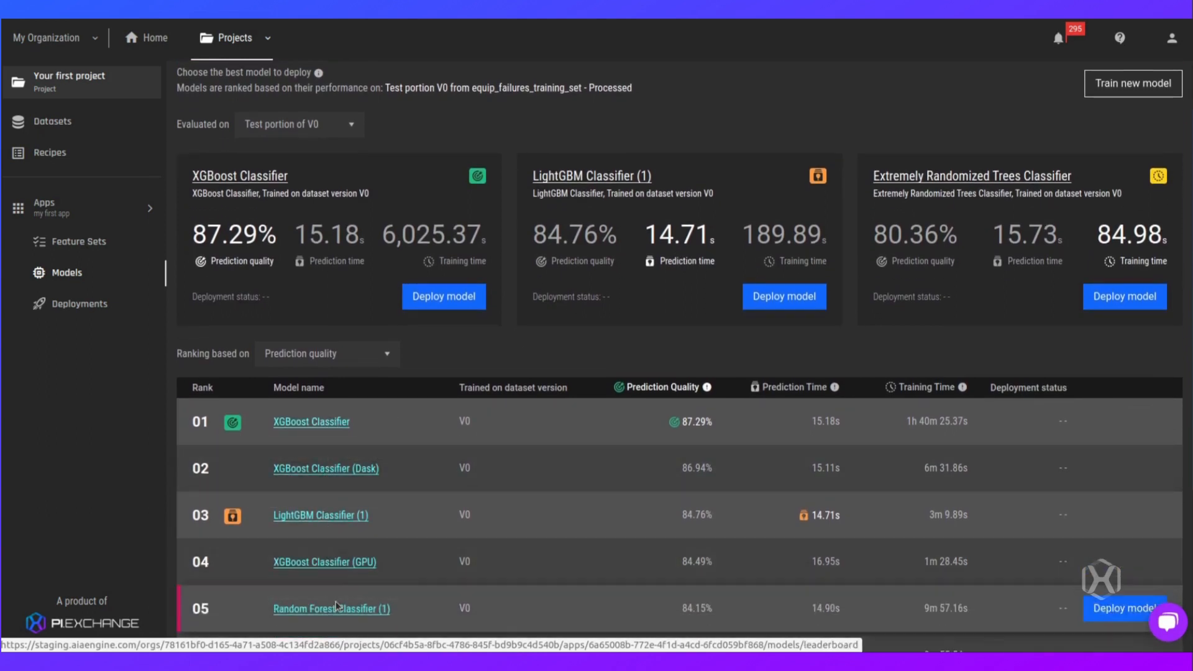
{"action": "scroll", "coordinate": [368, 572], "scroll_direction": "down", "scroll_amount": 1}
{"action": "scroll", "coordinate": [358, 534], "scroll_direction": "down", "scroll_amount": 1}
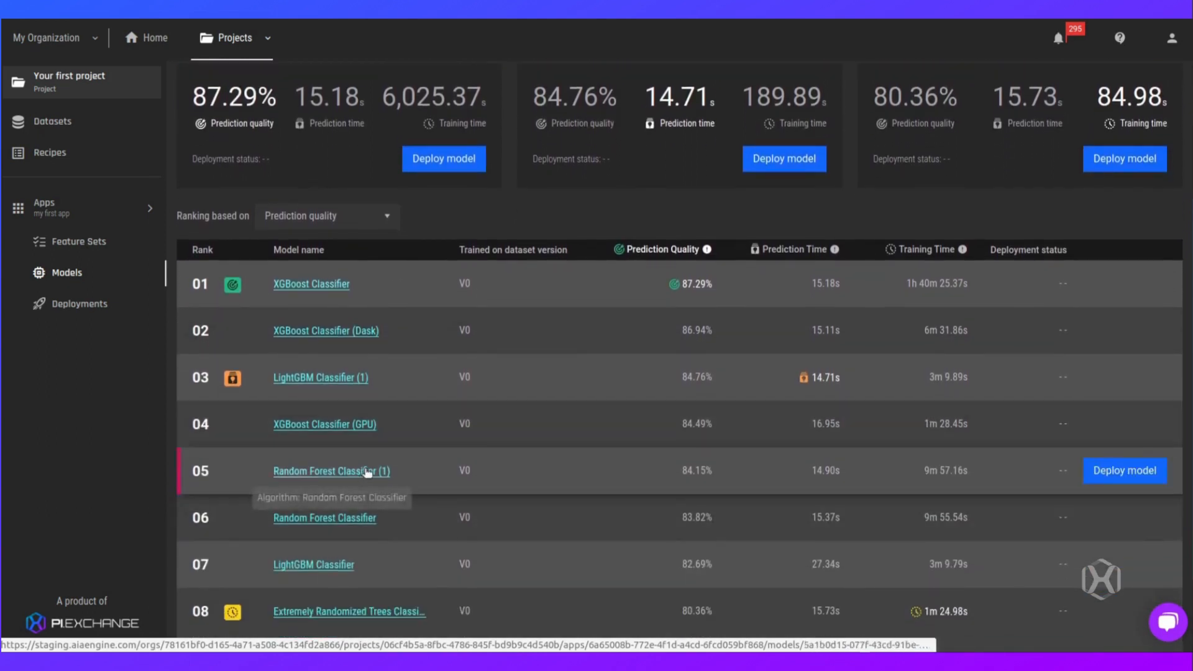
{"action": "scroll", "coordinate": [366, 473], "scroll_direction": "up", "scroll_amount": 1}
{"action": "scroll", "coordinate": [562, 420], "scroll_direction": "up", "scroll_amount": 1}
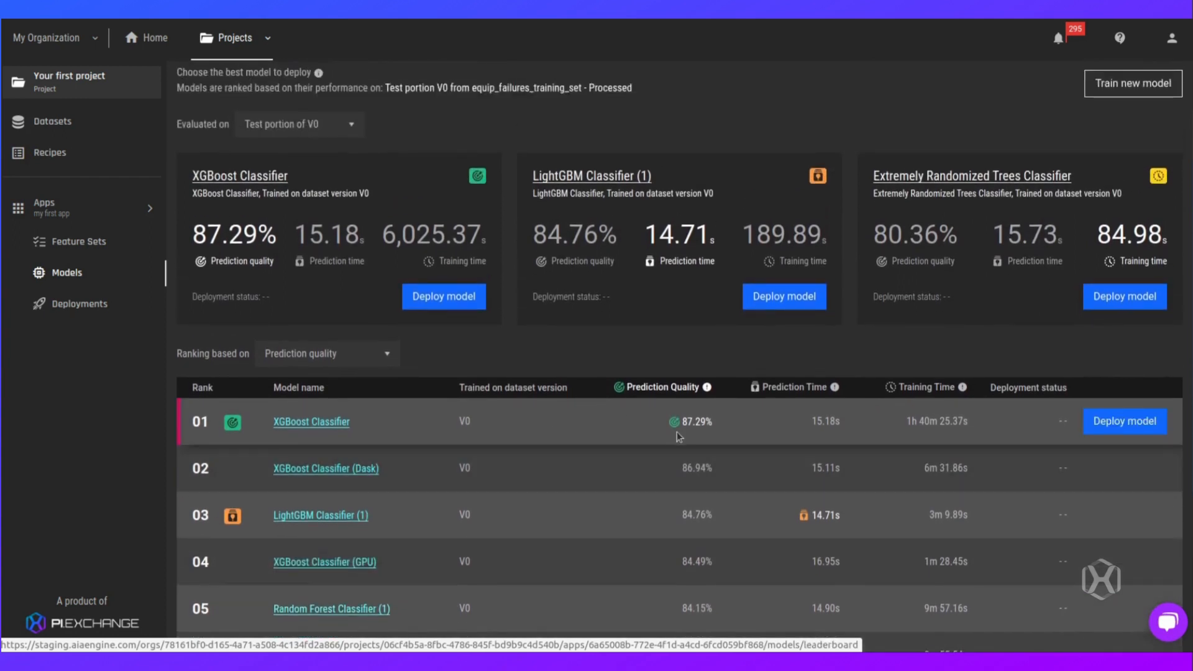
{"action": "scroll", "coordinate": [647, 443], "scroll_direction": "up", "scroll_amount": 1}
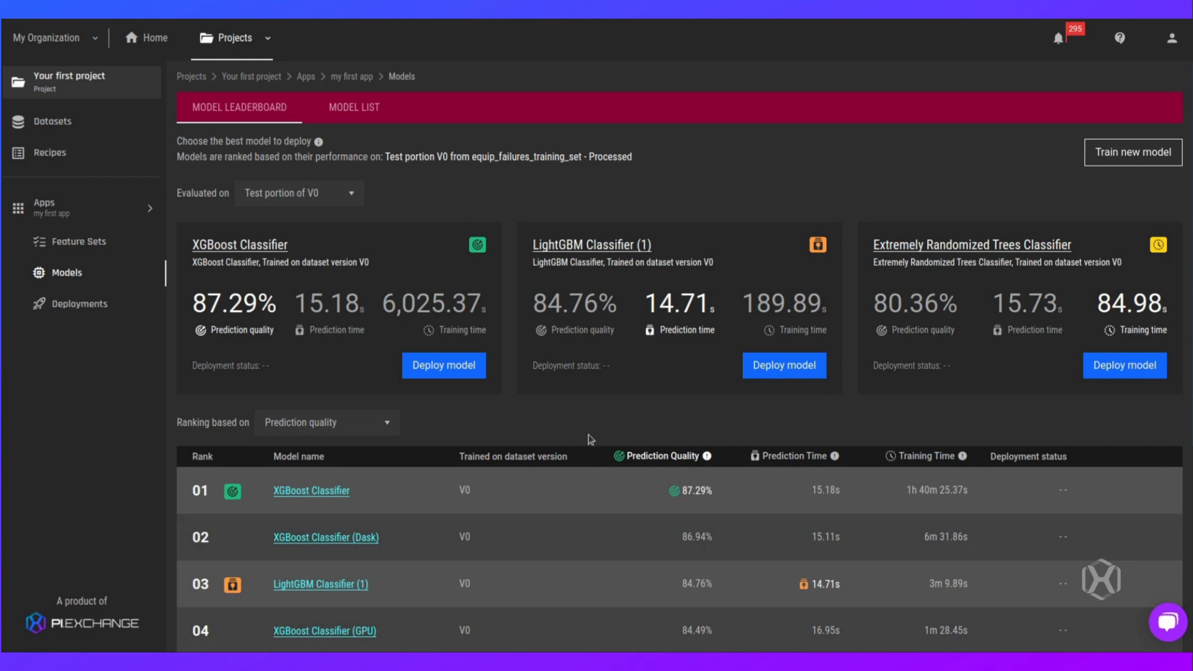
{"action": "scroll", "coordinate": [590, 440], "scroll_direction": "down", "scroll_amount": 1}
{"action": "scroll", "coordinate": [948, 598], "scroll_direction": "down", "scroll_amount": 1}
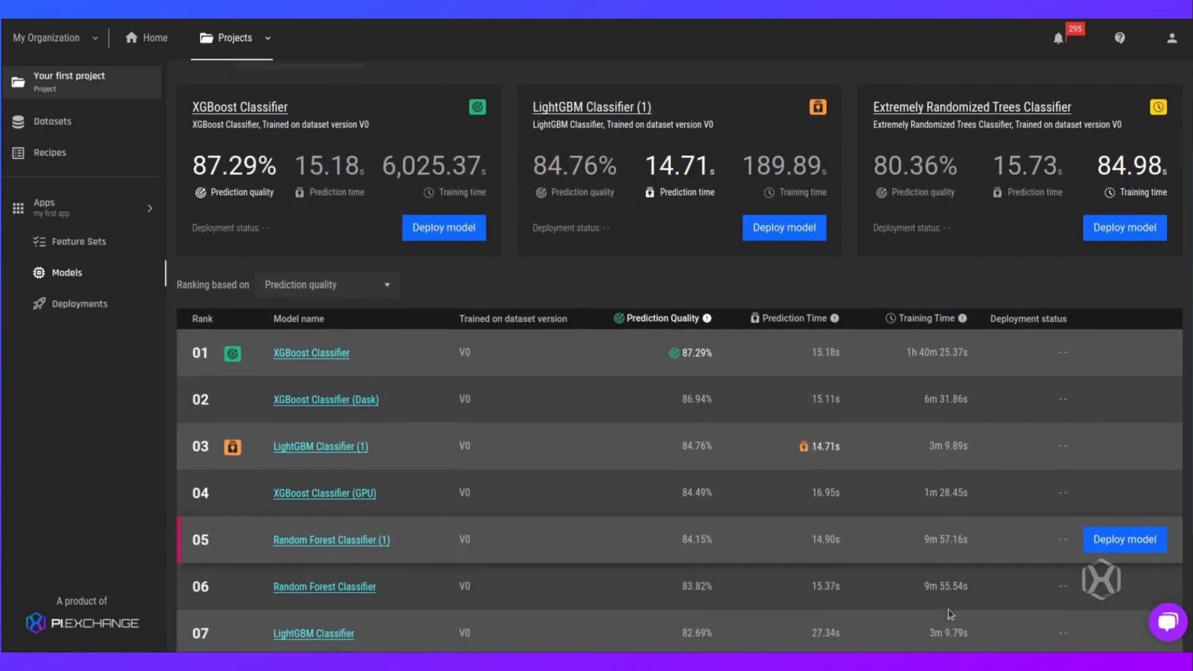
{"action": "scroll", "coordinate": [626, 506], "scroll_direction": "up", "scroll_amount": 2}
{"action": "scroll", "coordinate": [626, 505], "scroll_direction": "down", "scroll_amount": 1}
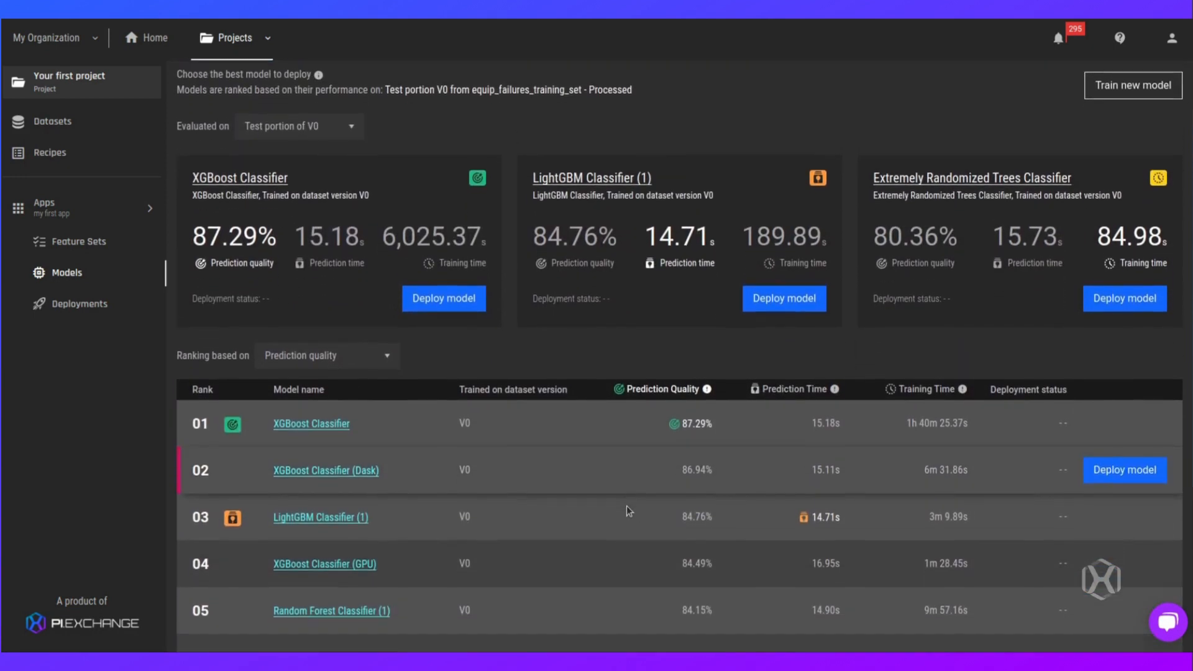
{"action": "scroll", "coordinate": [626, 505], "scroll_direction": "down", "scroll_amount": 1}
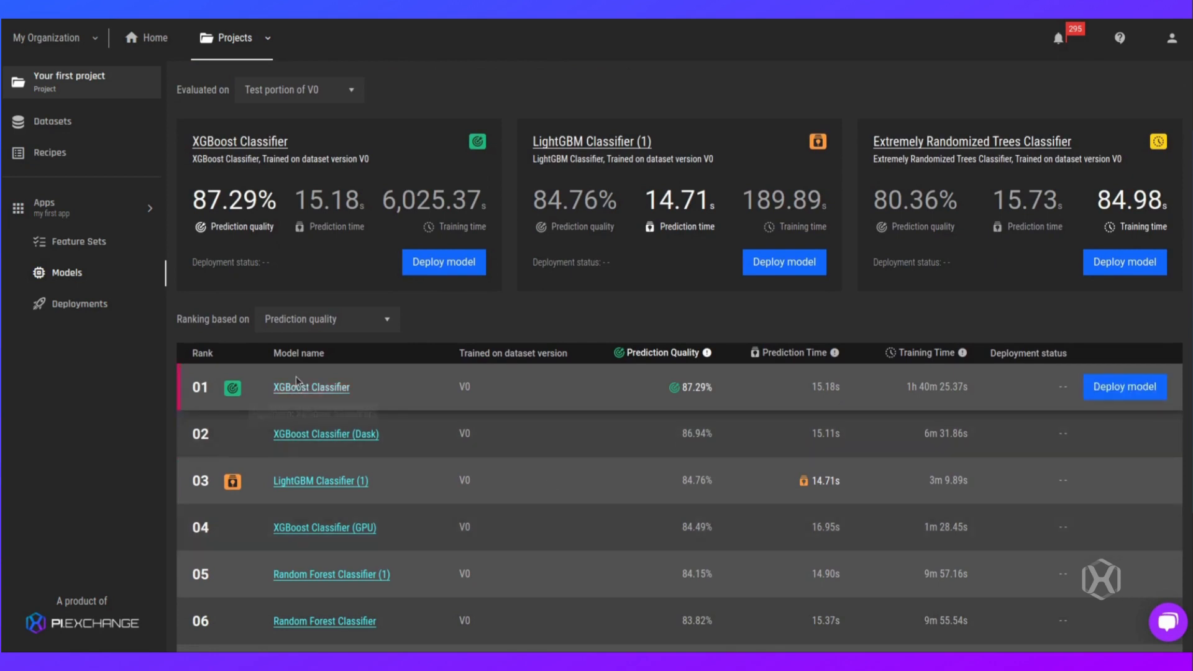
{"action": "scroll", "coordinate": [304, 388], "scroll_direction": "up", "scroll_amount": 1}
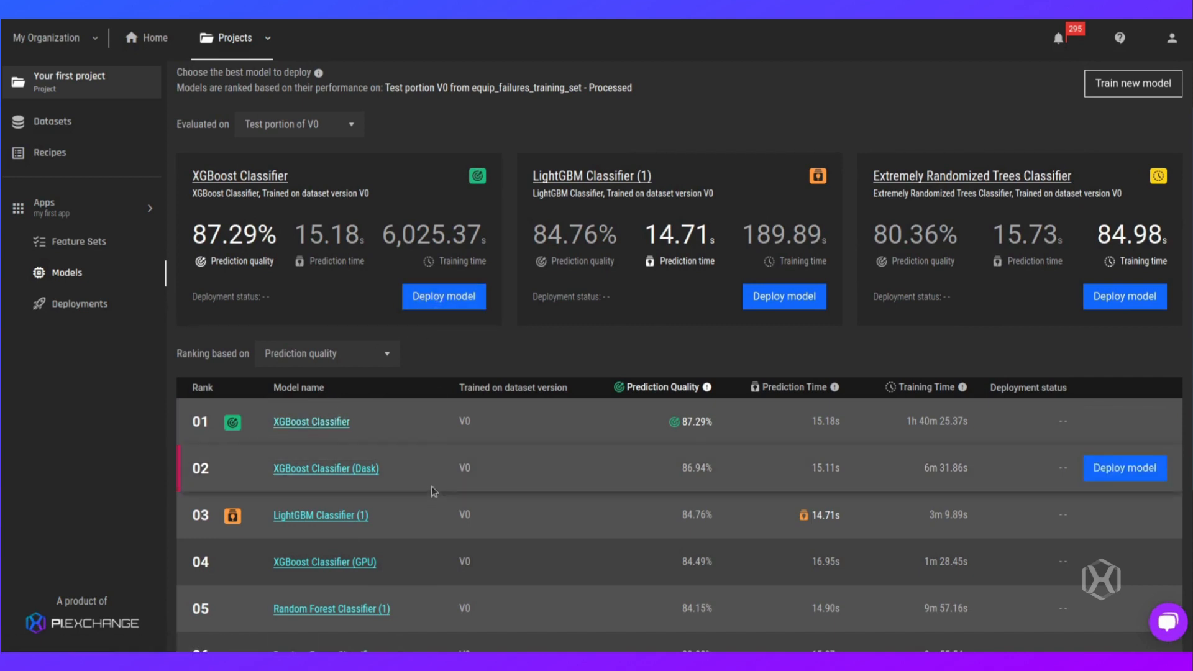
{"action": "scroll", "coordinate": [431, 488], "scroll_direction": "down", "scroll_amount": 2}
{"action": "scroll", "coordinate": [411, 473], "scroll_direction": "up", "scroll_amount": 2}
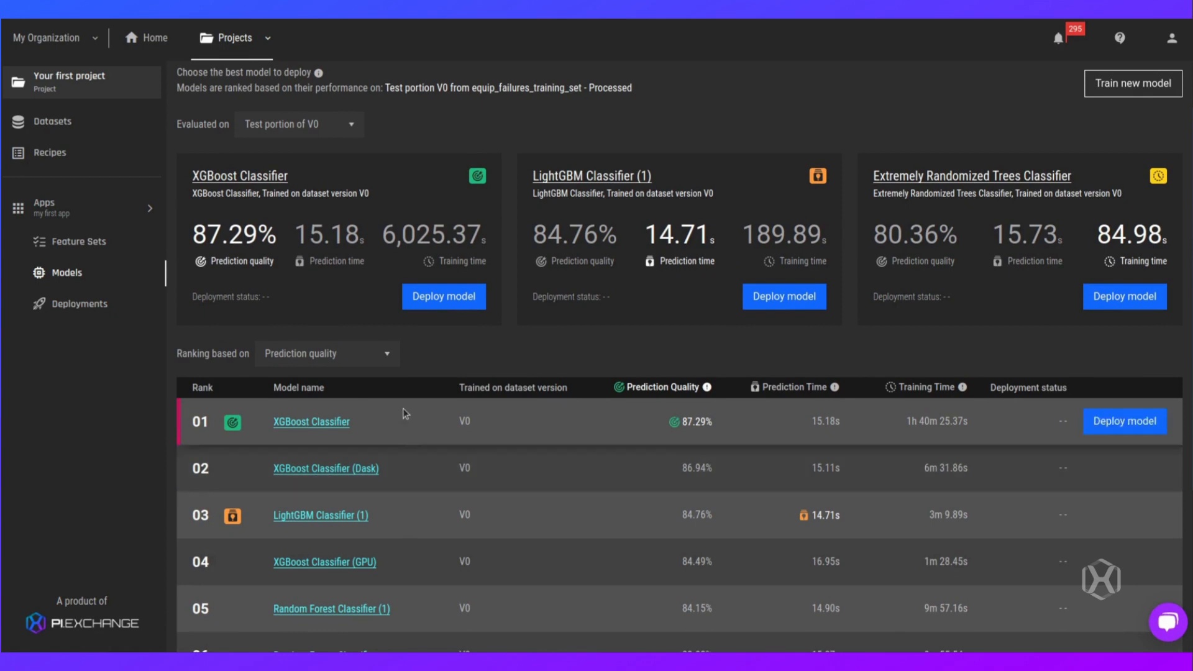
- Examine the top-ranked XGBoost Classifier's performance on its precision-recall curve, ROC curve and confusion matrix
{"action": "left_click", "coordinate": [343, 422]}
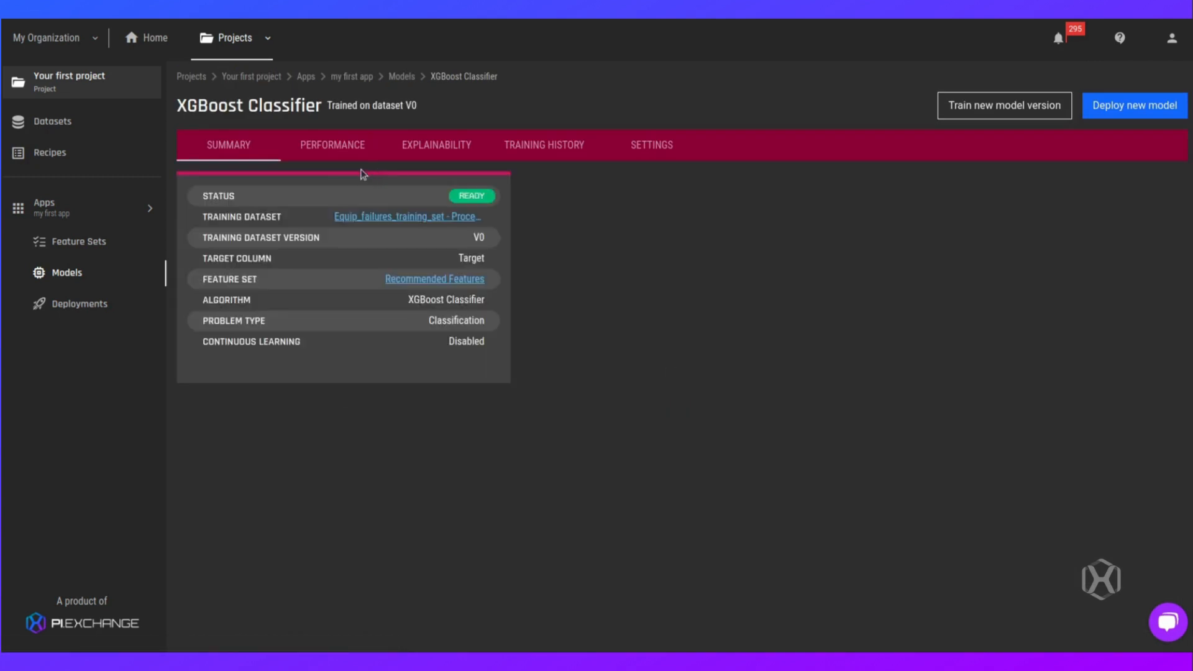
{"action": "left_click", "coordinate": [342, 150]}
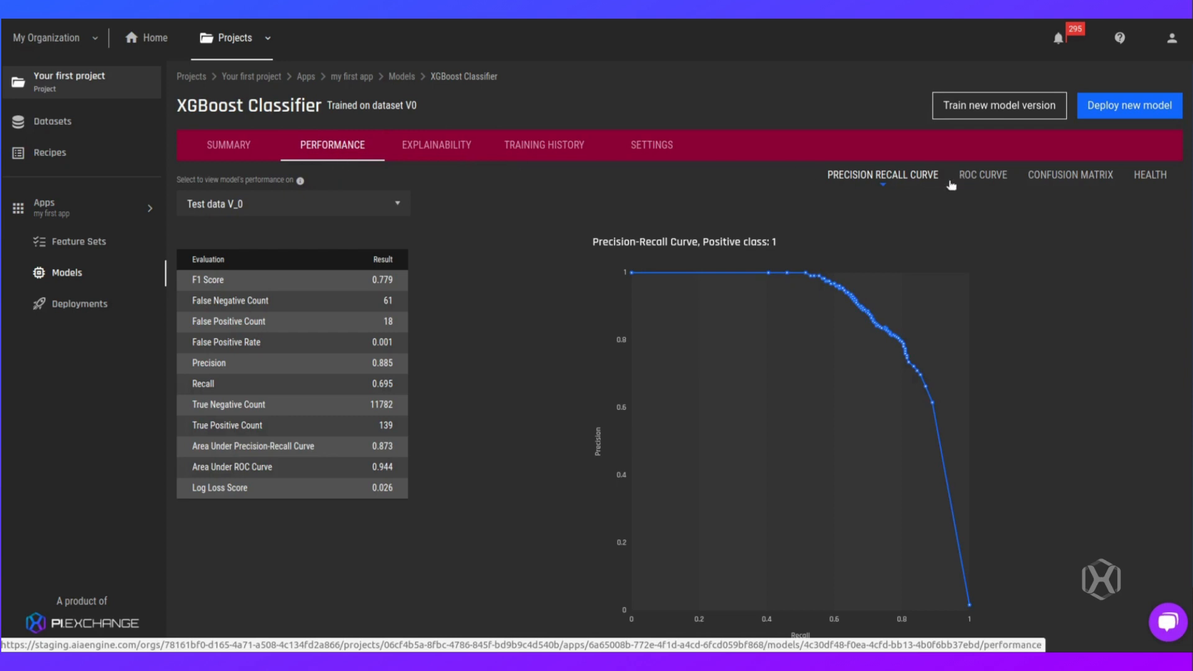
{"action": "scroll", "coordinate": [820, 363], "scroll_direction": "down", "scroll_amount": 1}
{"action": "scroll", "coordinate": [589, 370], "scroll_direction": "up", "scroll_amount": 1}
{"action": "left_click", "coordinate": [998, 185]}
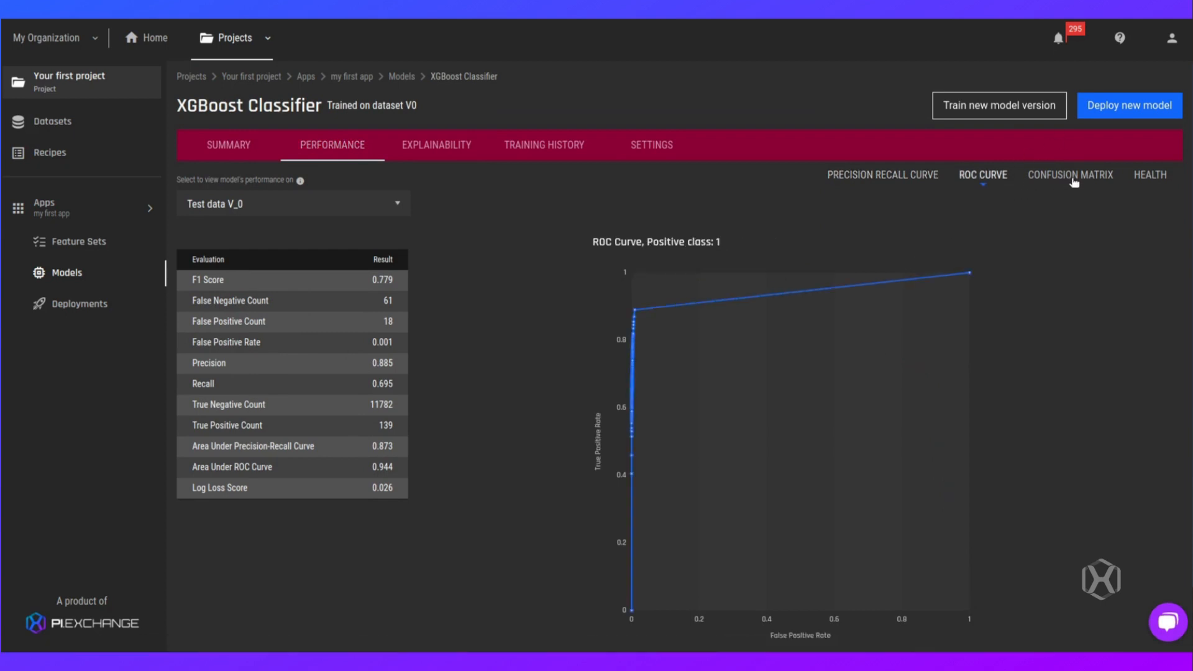
{"action": "left_click", "coordinate": [1071, 180]}
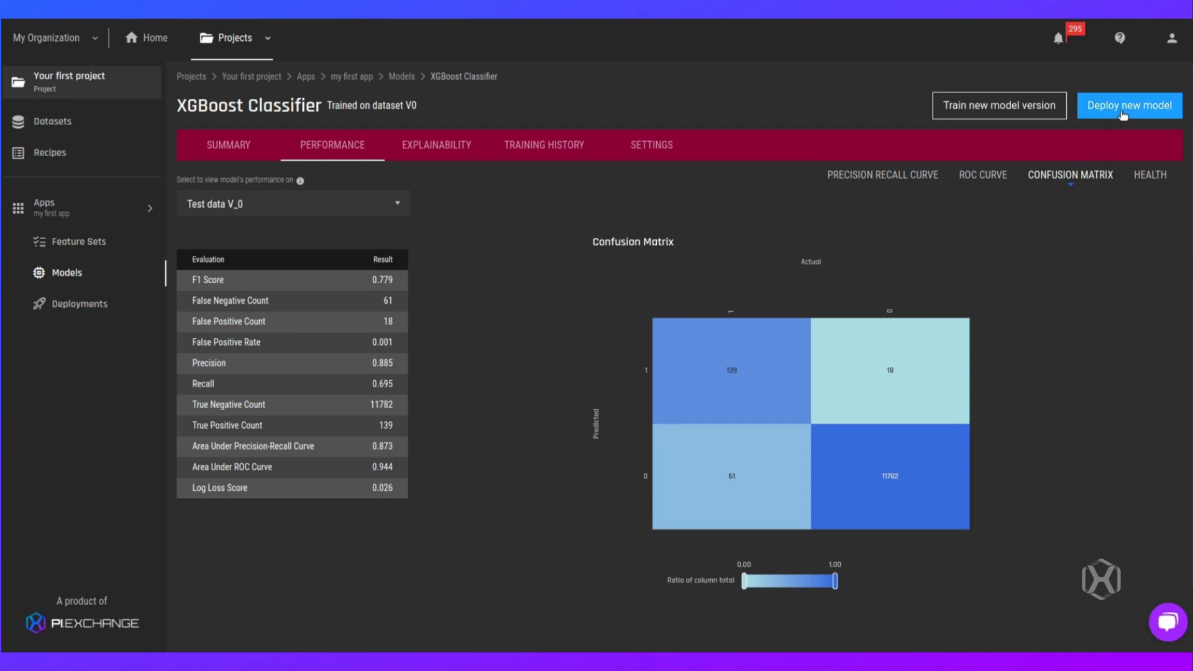
- Start deploying the XGBoost Classifier trained on Recommended features to PI.EXCHANGE Cloud, with the deployment name dep_3
{"action": "left_click", "coordinate": [1123, 109]}
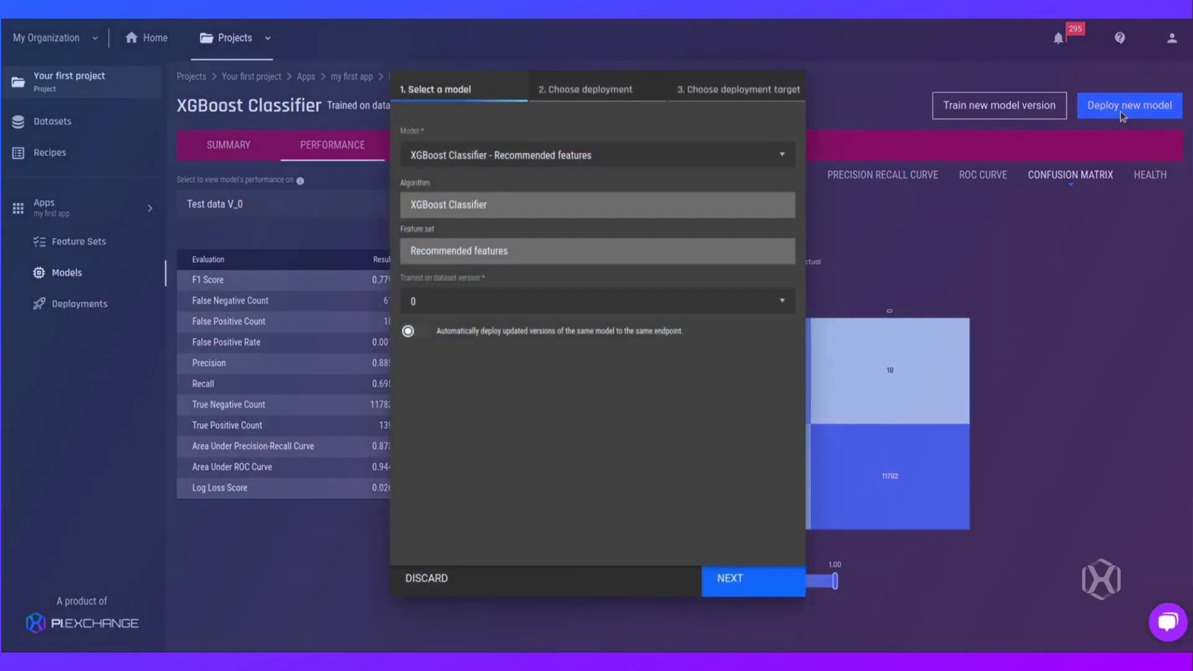
{"action": "left_click", "coordinate": [734, 580]}
{"action": "left_click", "coordinate": [518, 300]}
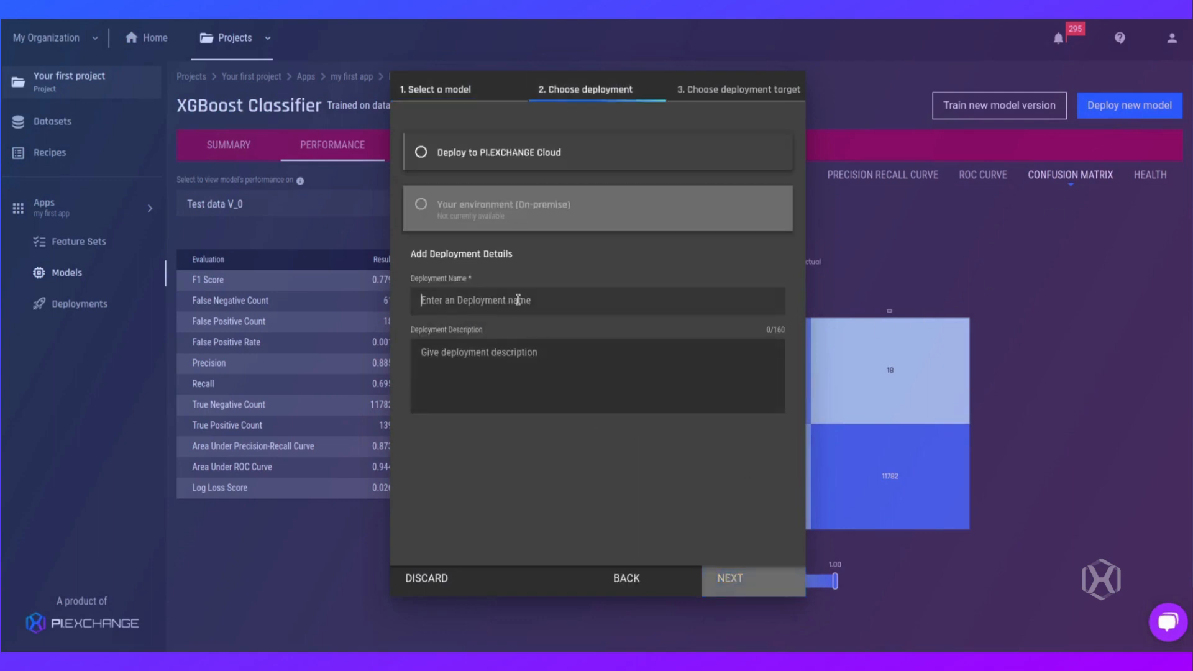
{"action": "type", "text": "dep_"}
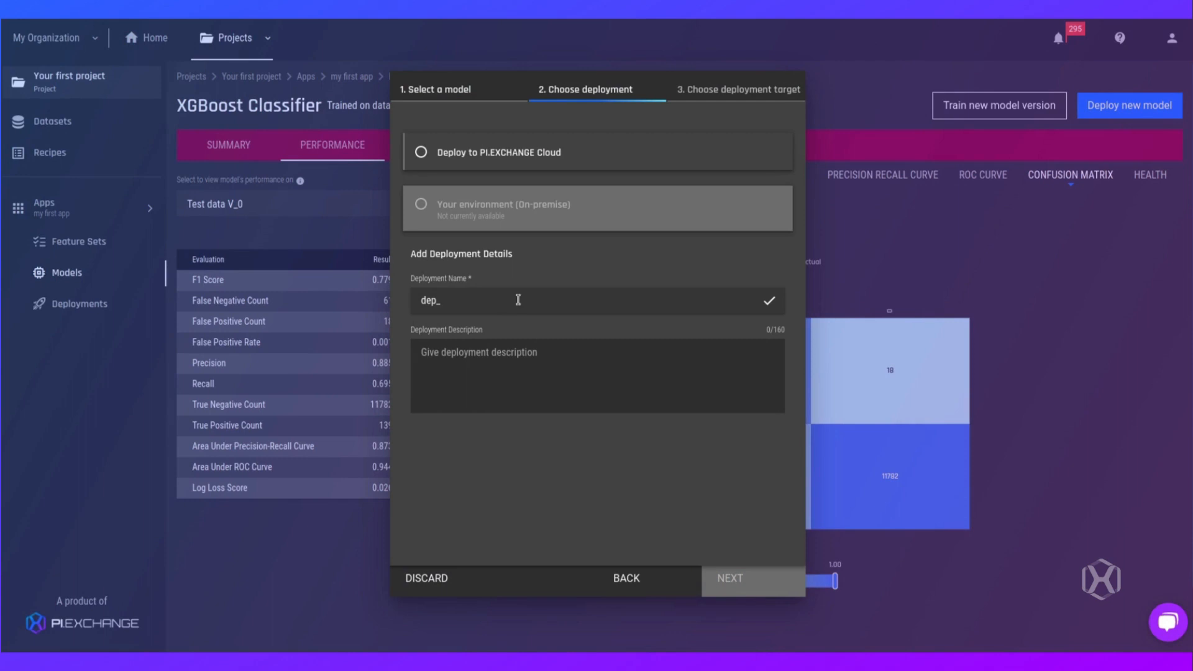
{"action": "type", "text": "3"}
{"action": "left_click", "coordinate": [461, 164]}
{"action": "left_click", "coordinate": [421, 152]}
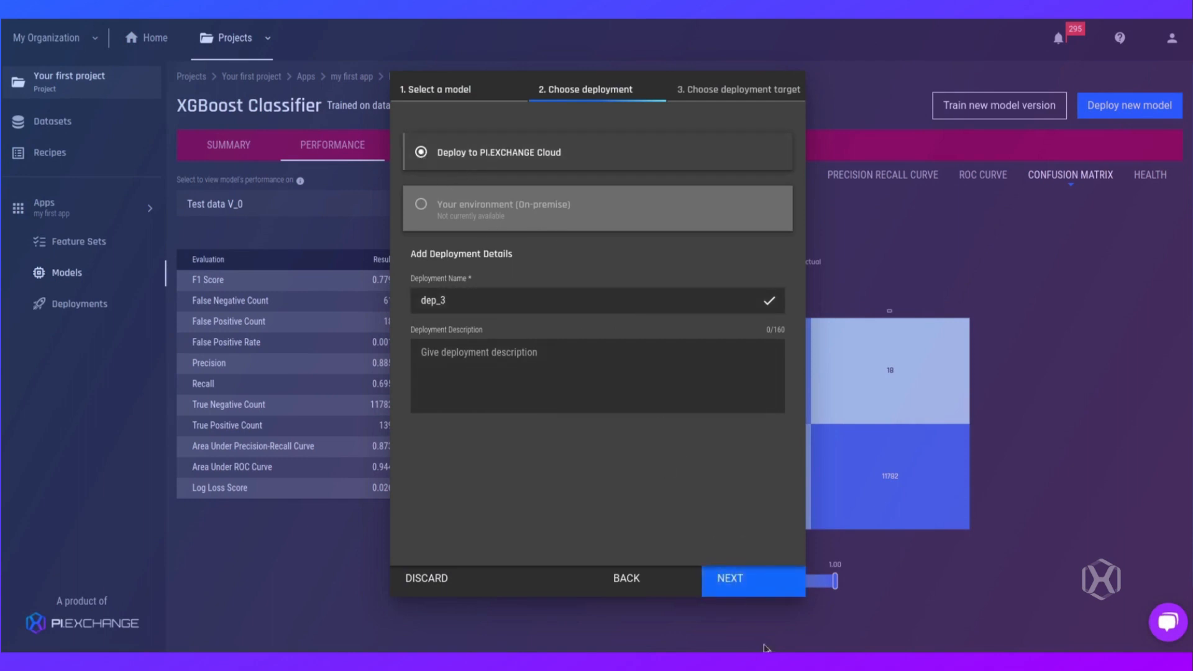
{"action": "left_click", "coordinate": [757, 582]}
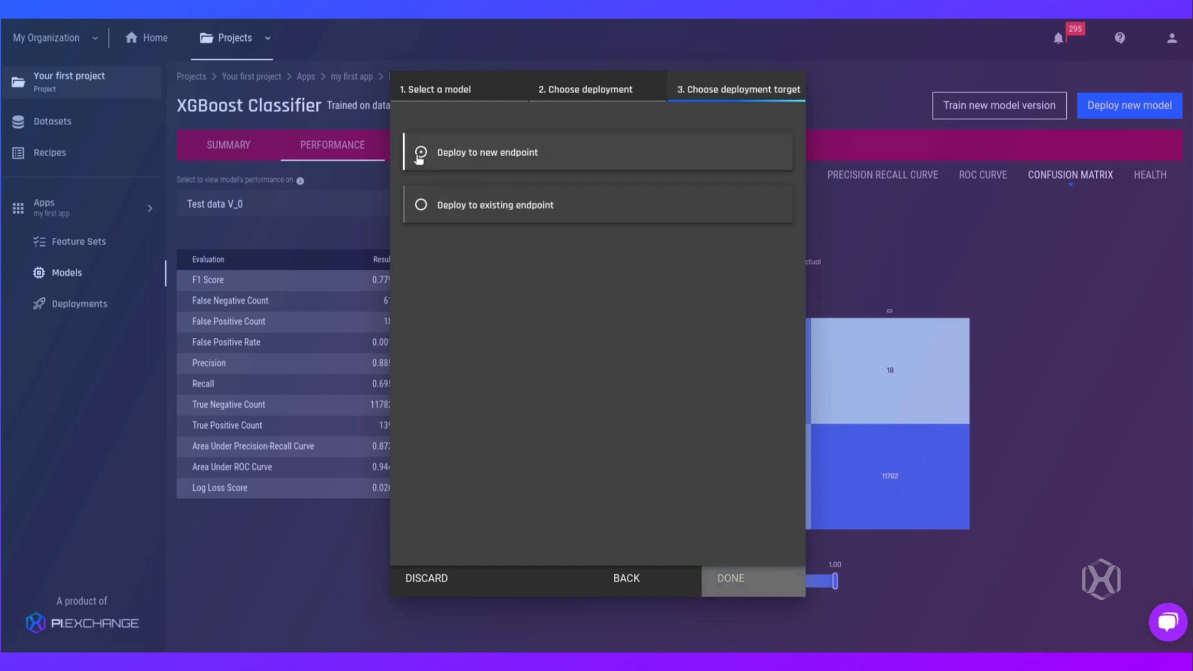
- Target a new endpoint named ep_3 and deploy the model to it
{"action": "left_click", "coordinate": [420, 154]}
{"action": "type", "text": "ep"}
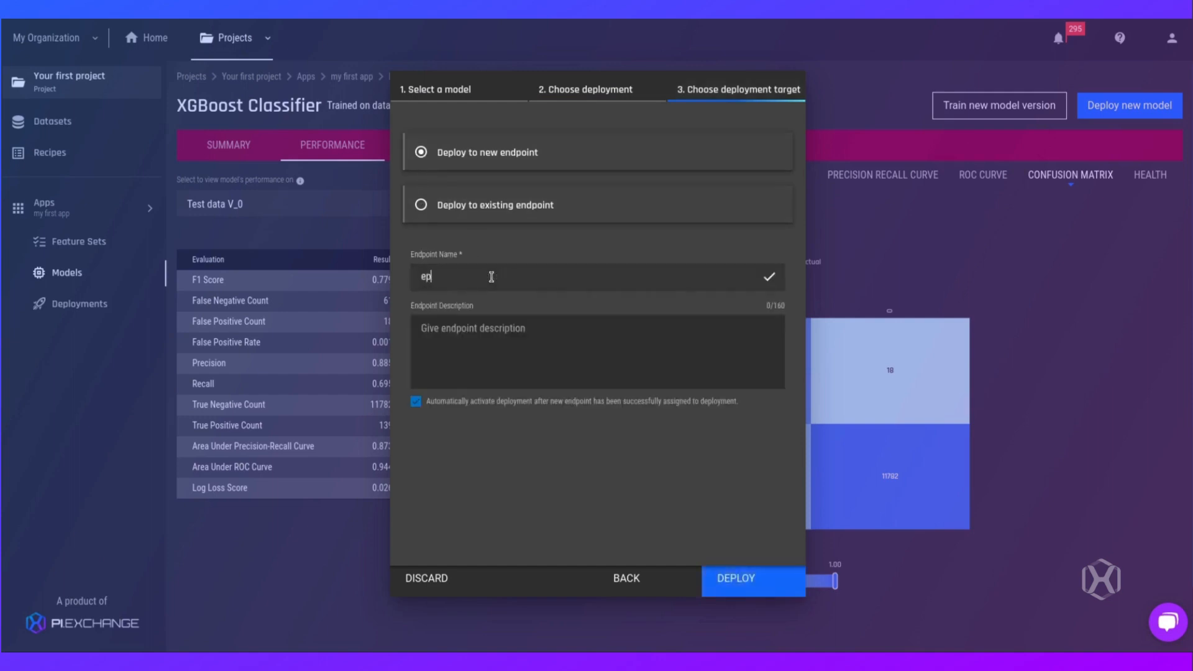
{"action": "type", "text": "_3"}
{"action": "left_click", "coordinate": [742, 589]}
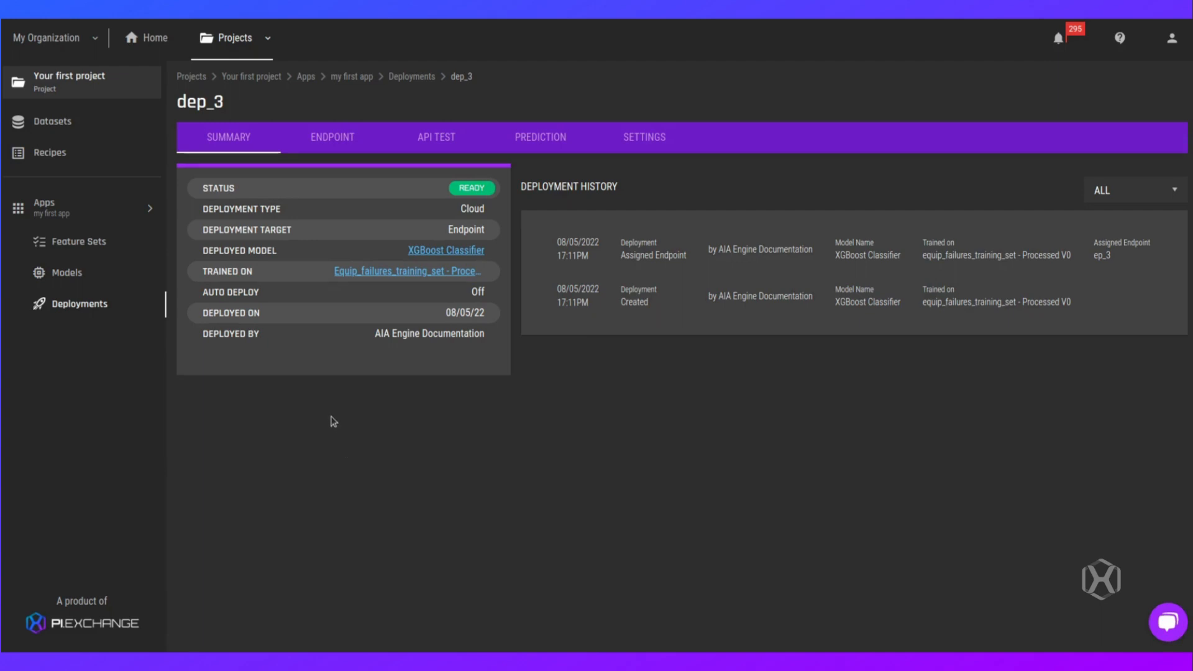
- Examine the endpoint details of deployment dep_3, including the endpoint URL and the API key access information
{"action": "left_click", "coordinate": [325, 137]}
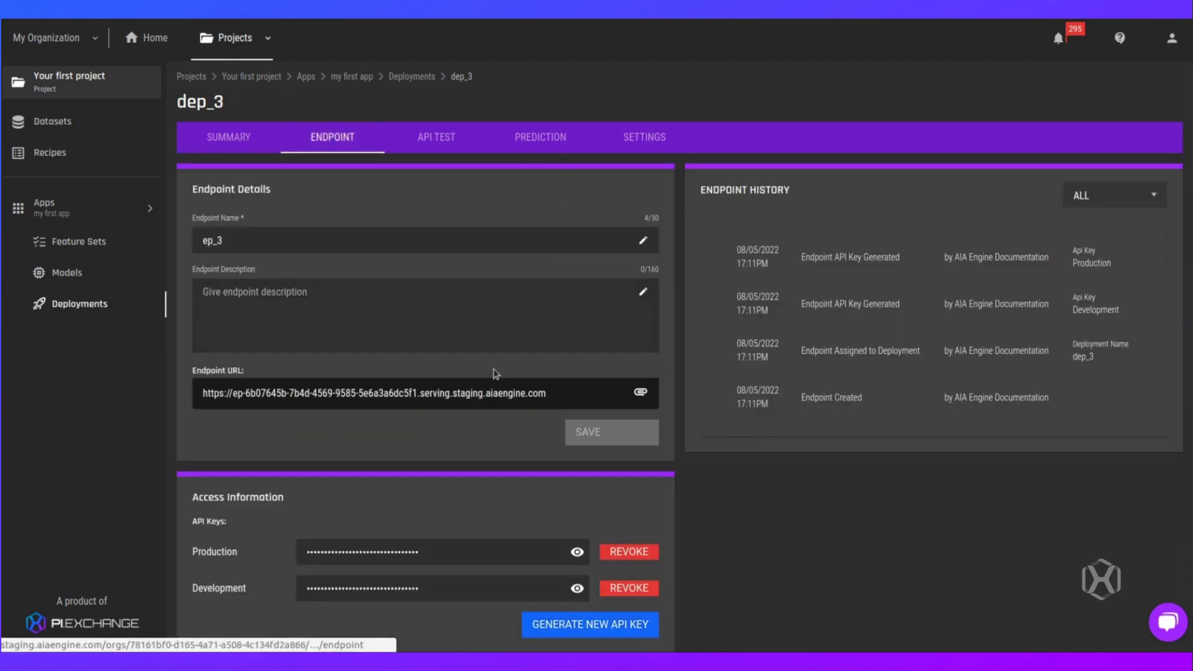
{"action": "left_click_drag", "start_coordinate": [293, 394], "coordinate": [543, 392]}
{"action": "left_click", "coordinate": [531, 427]}
{"action": "scroll", "coordinate": [407, 553], "scroll_direction": "down", "scroll_amount": 1}
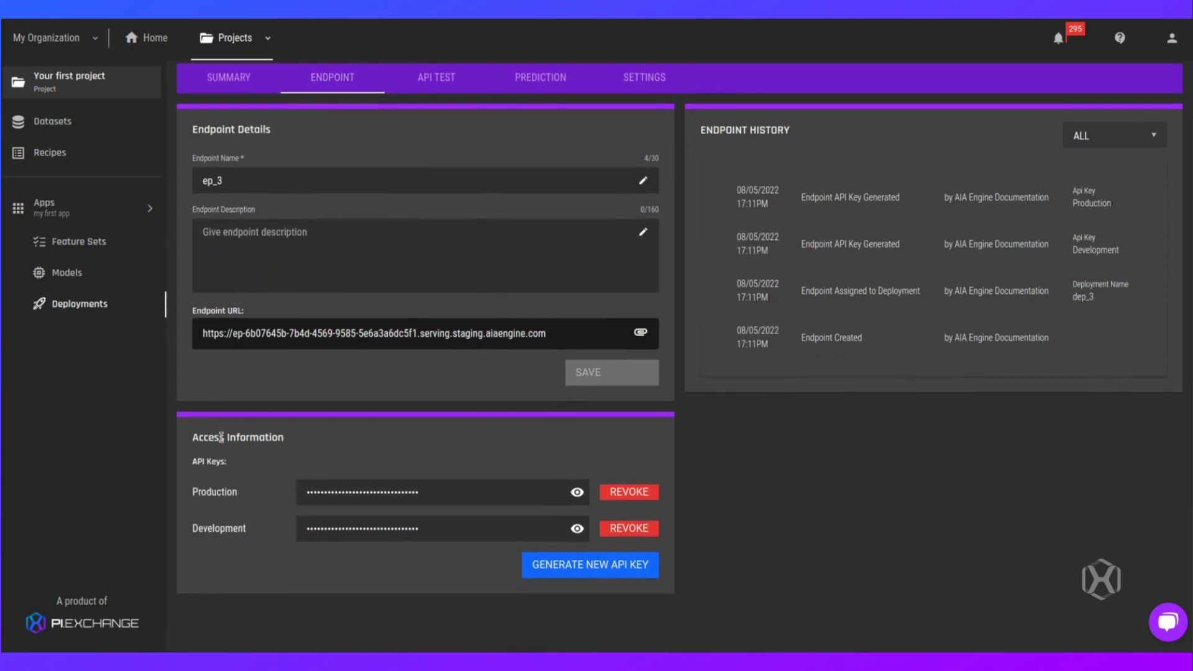
{"action": "scroll", "coordinate": [411, 511], "scroll_direction": "up", "scroll_amount": 1}
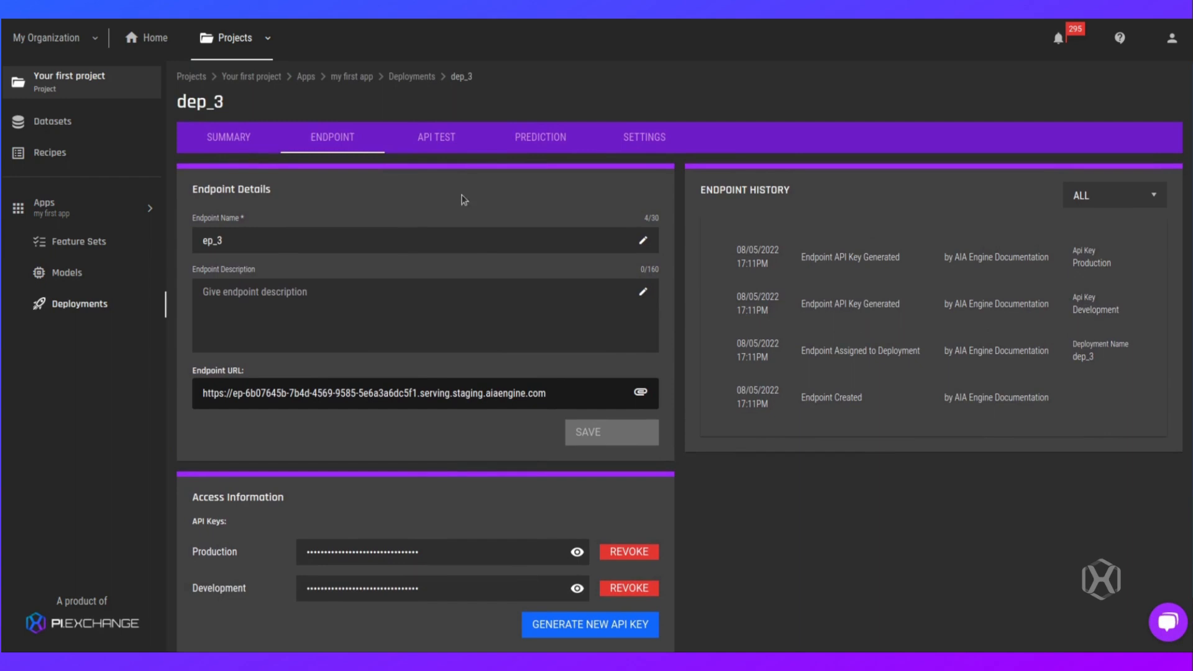
- Test the dep_3 endpoint by calling the API with the sample input, and review the returned predictions and probabilities
{"action": "left_click", "coordinate": [443, 141]}
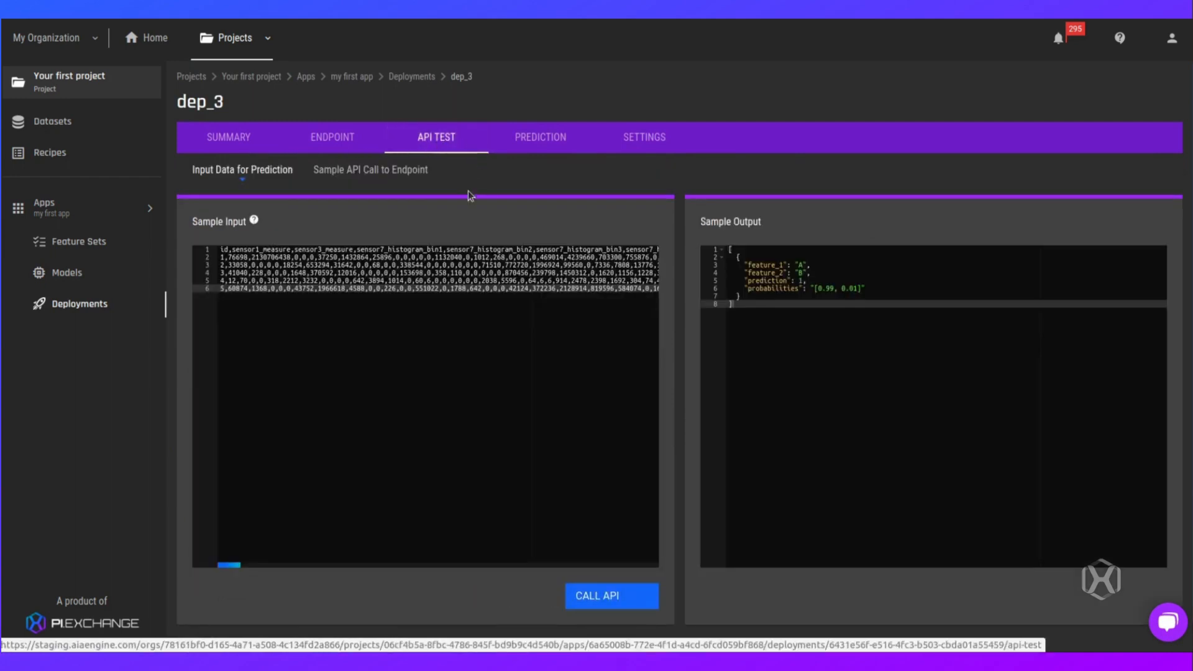
{"action": "left_click", "coordinate": [585, 595]}
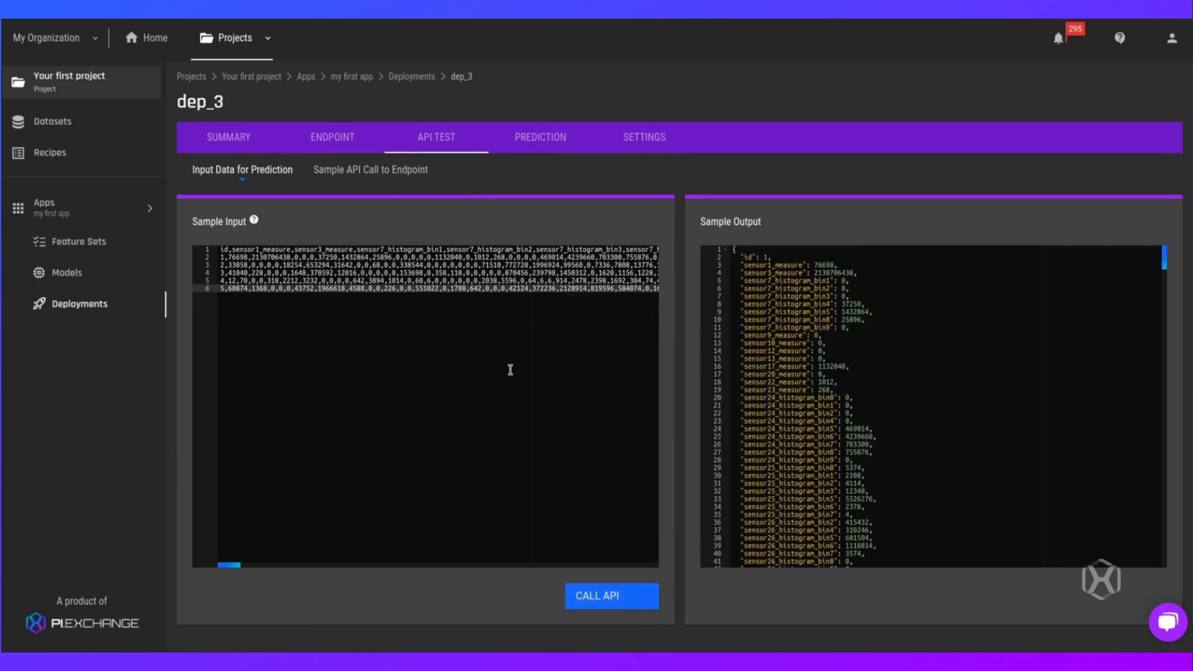
{"action": "scroll", "coordinate": [873, 412], "scroll_direction": "down", "scroll_amount": 6}
{"action": "scroll", "coordinate": [873, 415], "scroll_direction": "down", "scroll_amount": 10}
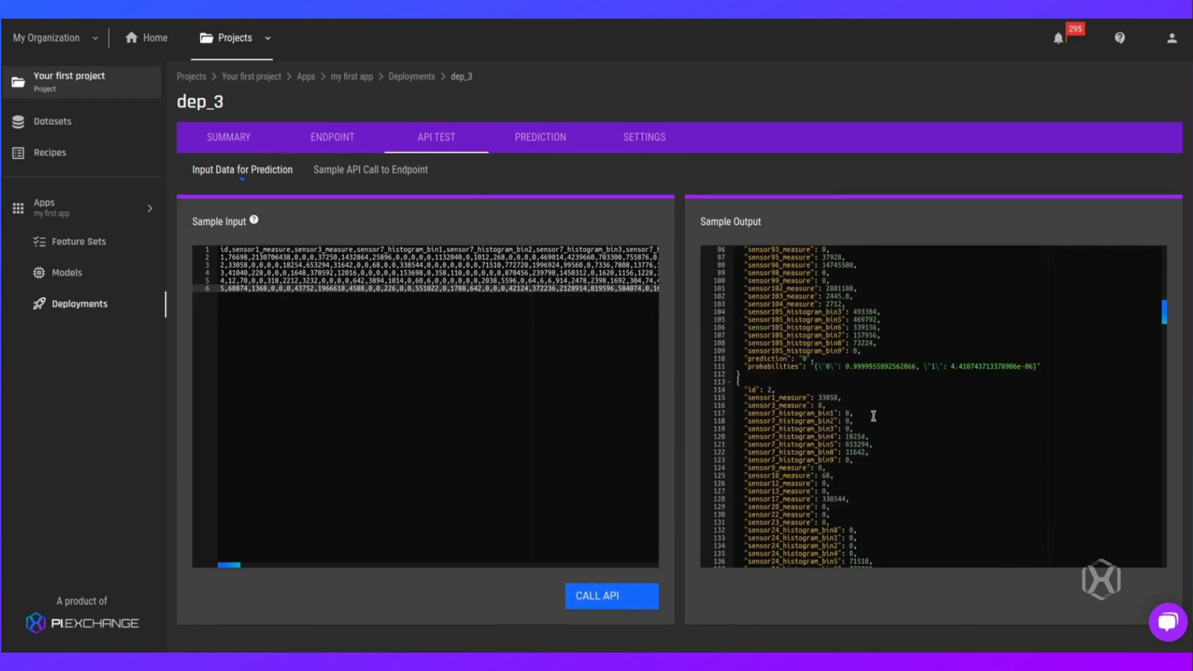
{"action": "scroll", "coordinate": [873, 416], "scroll_direction": "down", "scroll_amount": 13}
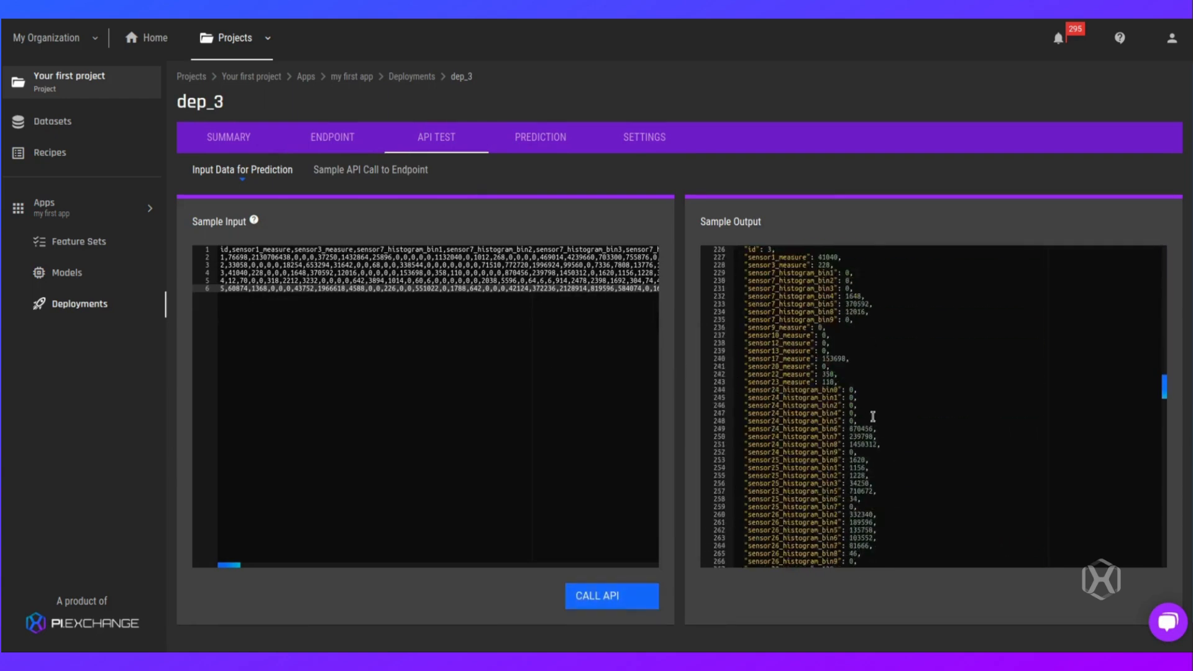
{"action": "scroll", "coordinate": [873, 416], "scroll_direction": "down", "scroll_amount": 2}
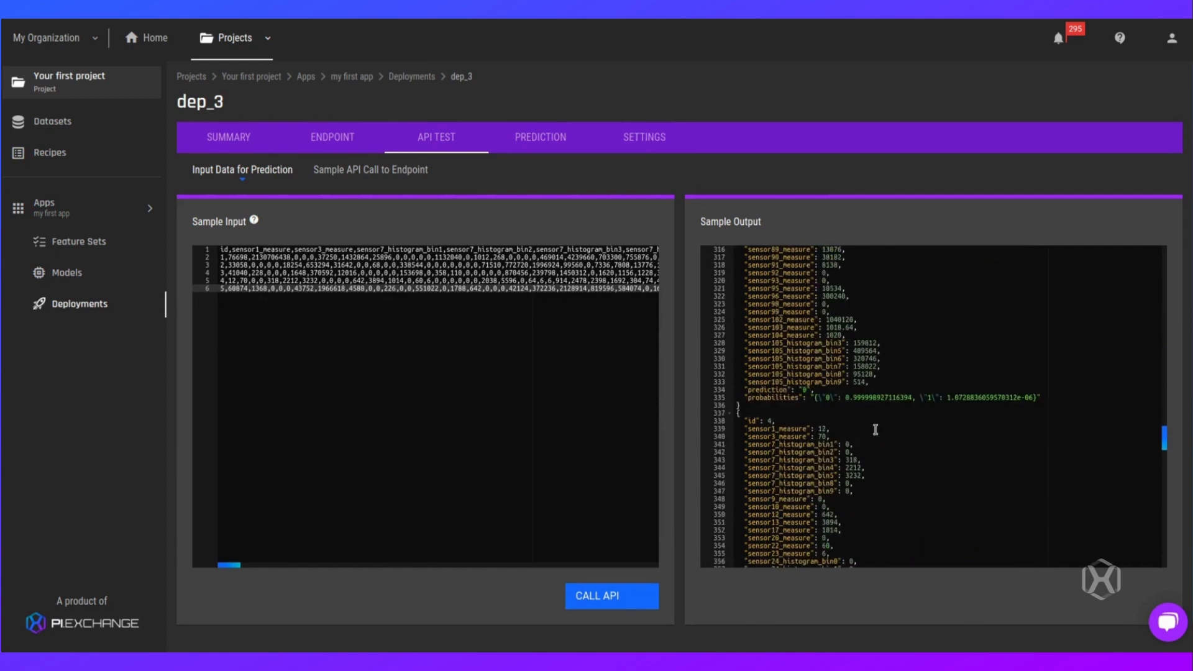
- Examine the sample API calls to the endpoint in Python, R, Java, NodeJS and cURL
{"action": "left_click", "coordinate": [358, 174]}
{"action": "left_click", "coordinate": [313, 210]}
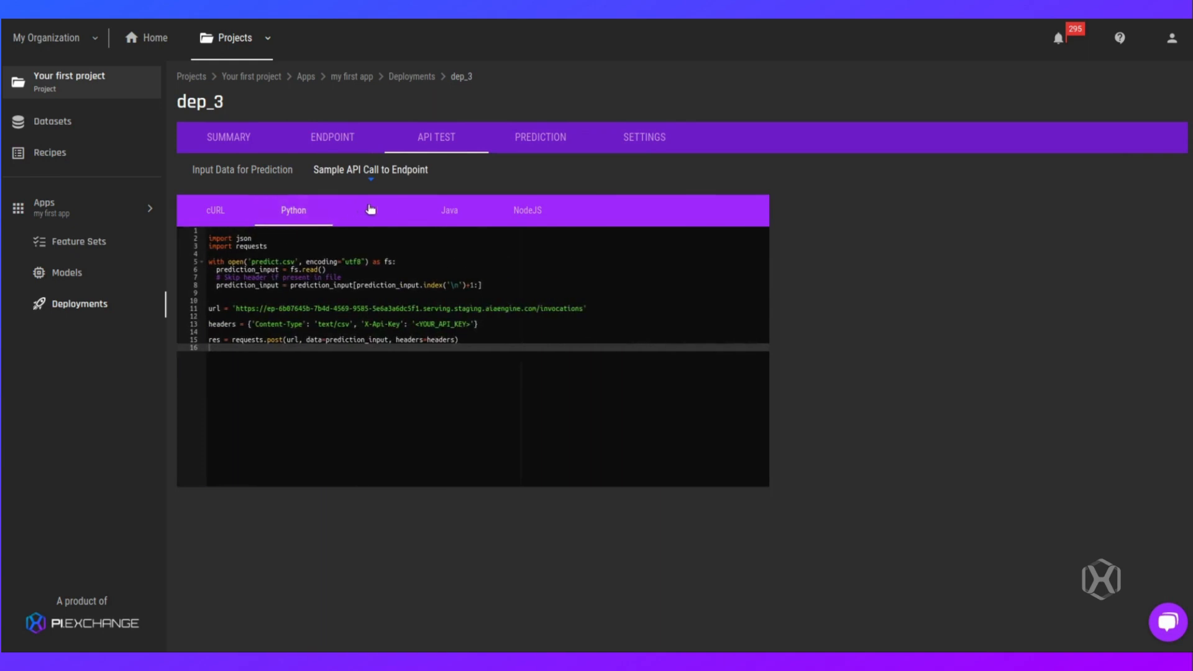
{"action": "left_click", "coordinate": [391, 210]}
{"action": "left_click", "coordinate": [452, 209]}
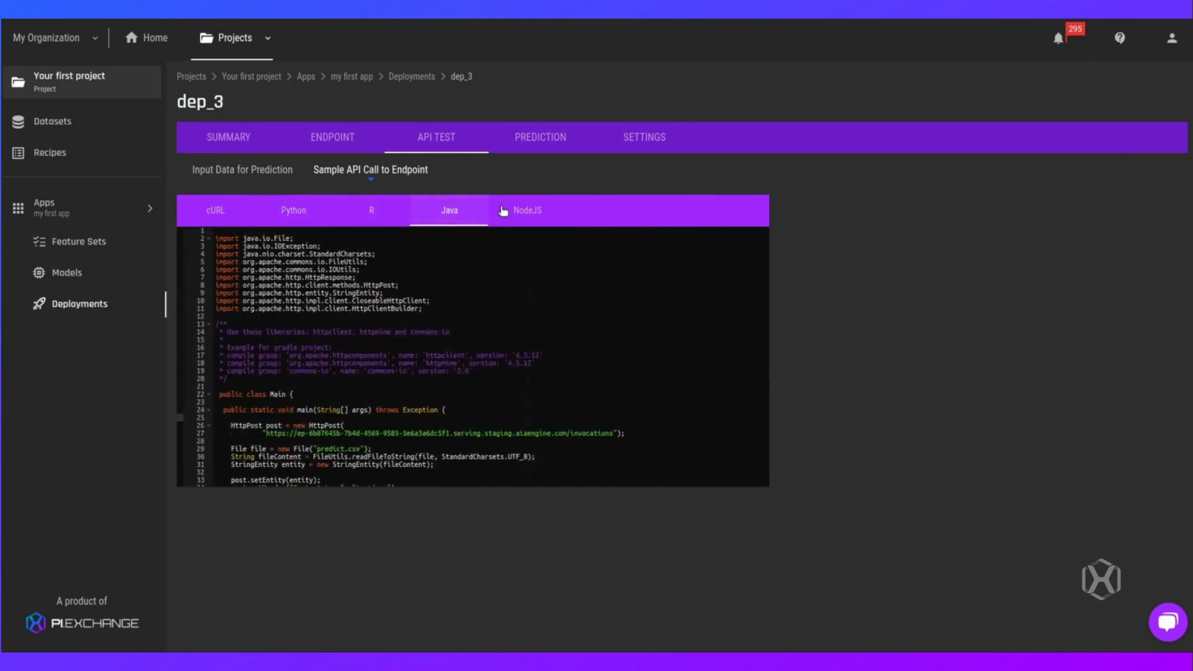
{"action": "left_click", "coordinate": [528, 210]}
{"action": "left_click", "coordinate": [222, 212]}
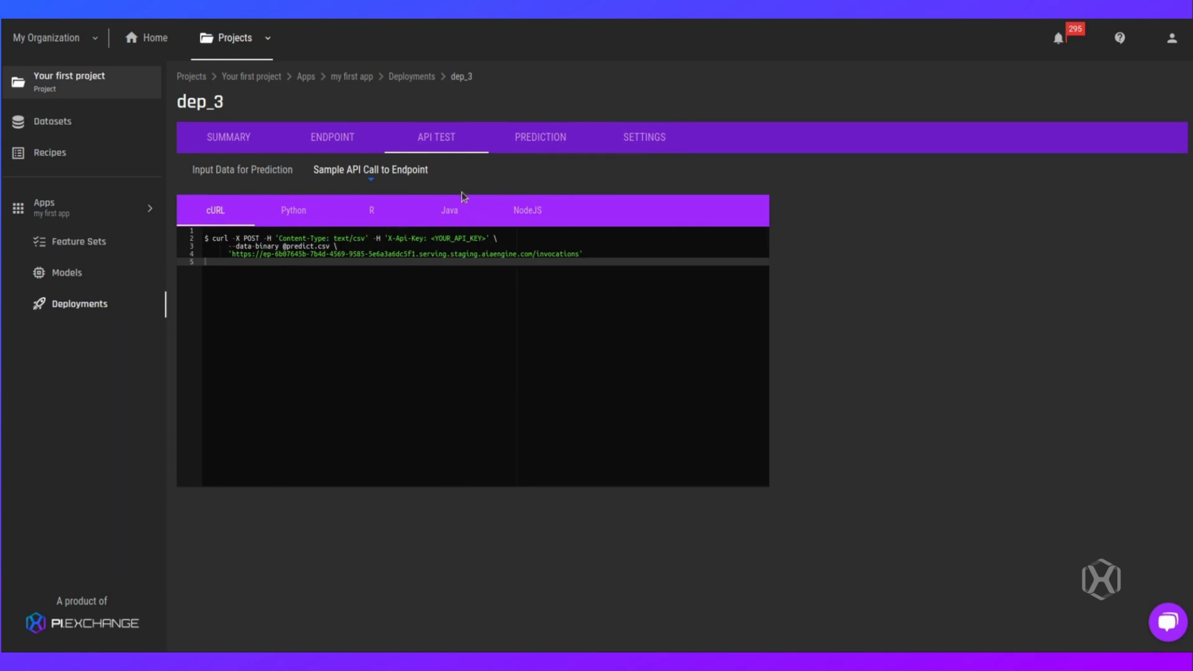
{"action": "left_click", "coordinate": [293, 210]}
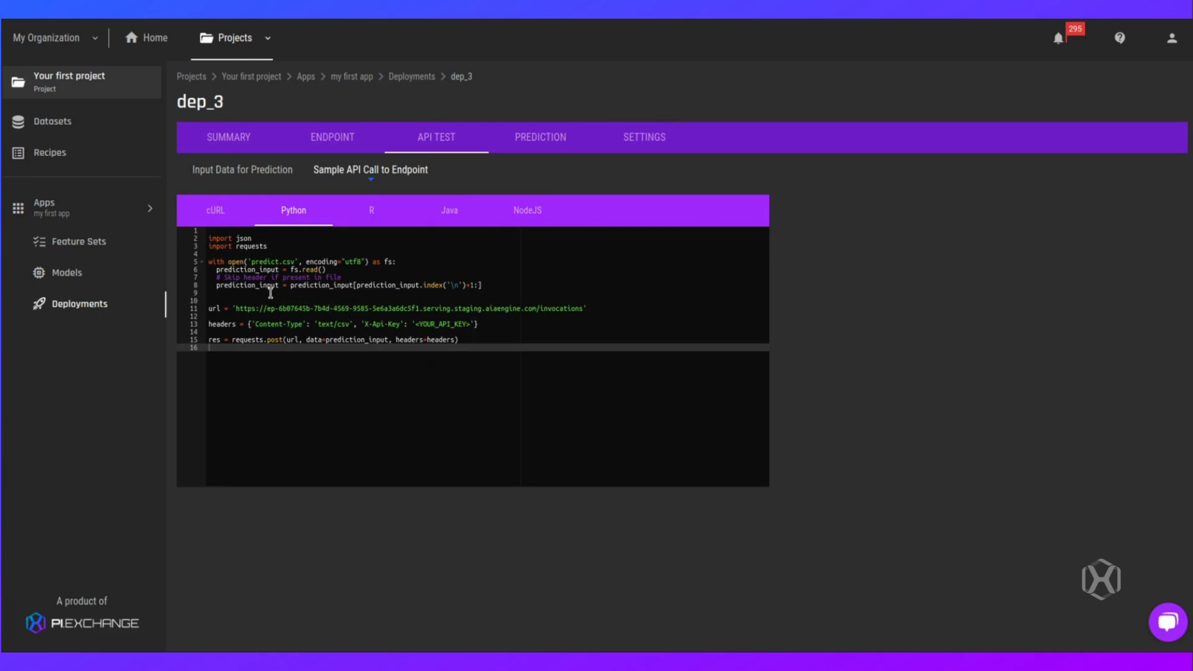
- Open the XGBoost Classifier deployed in dep_3 and run a what-if prediction in its explainability view
{"action": "left_click", "coordinate": [230, 143]}
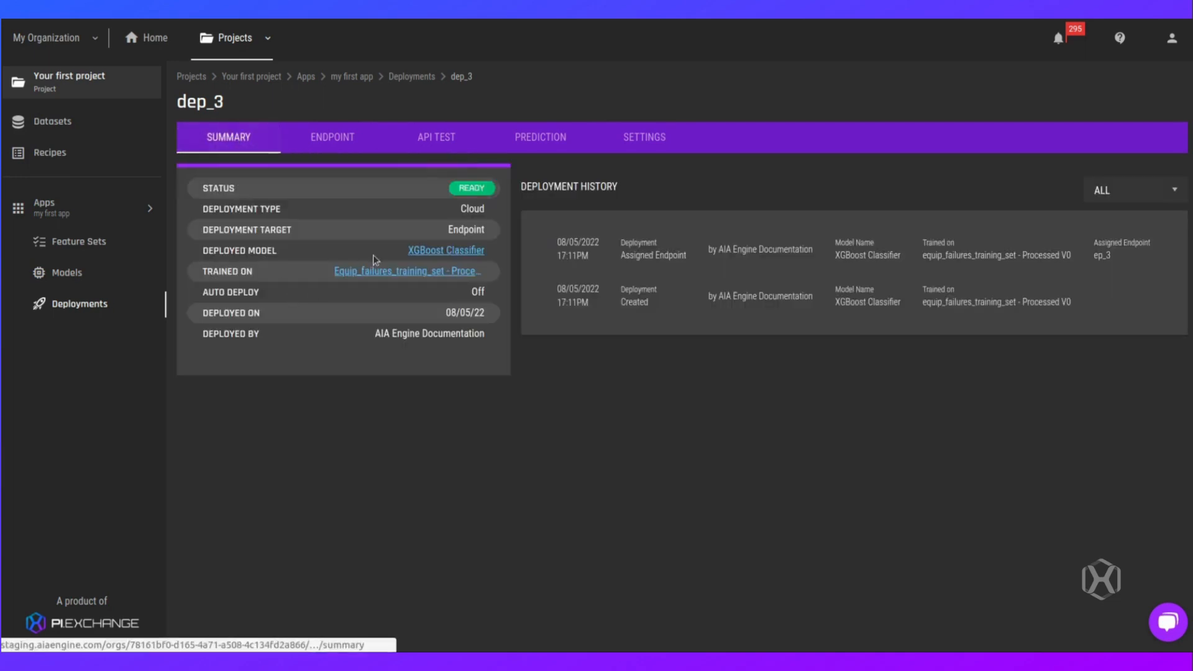
{"action": "left_click", "coordinate": [414, 251]}
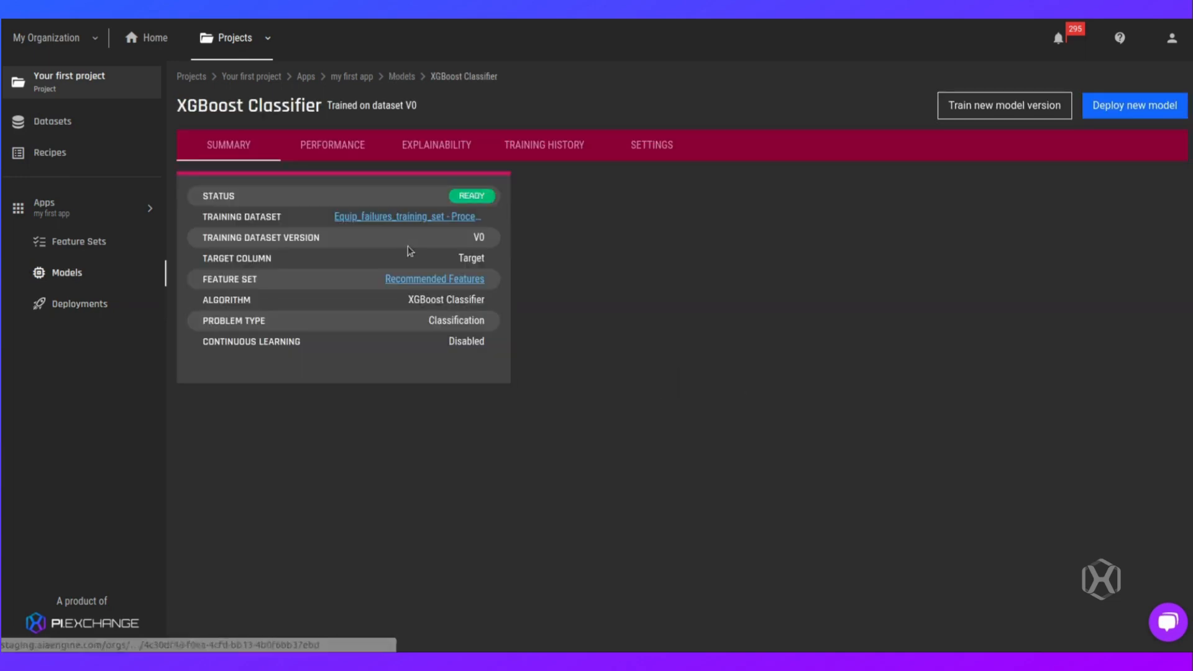
{"action": "left_click", "coordinate": [437, 149]}
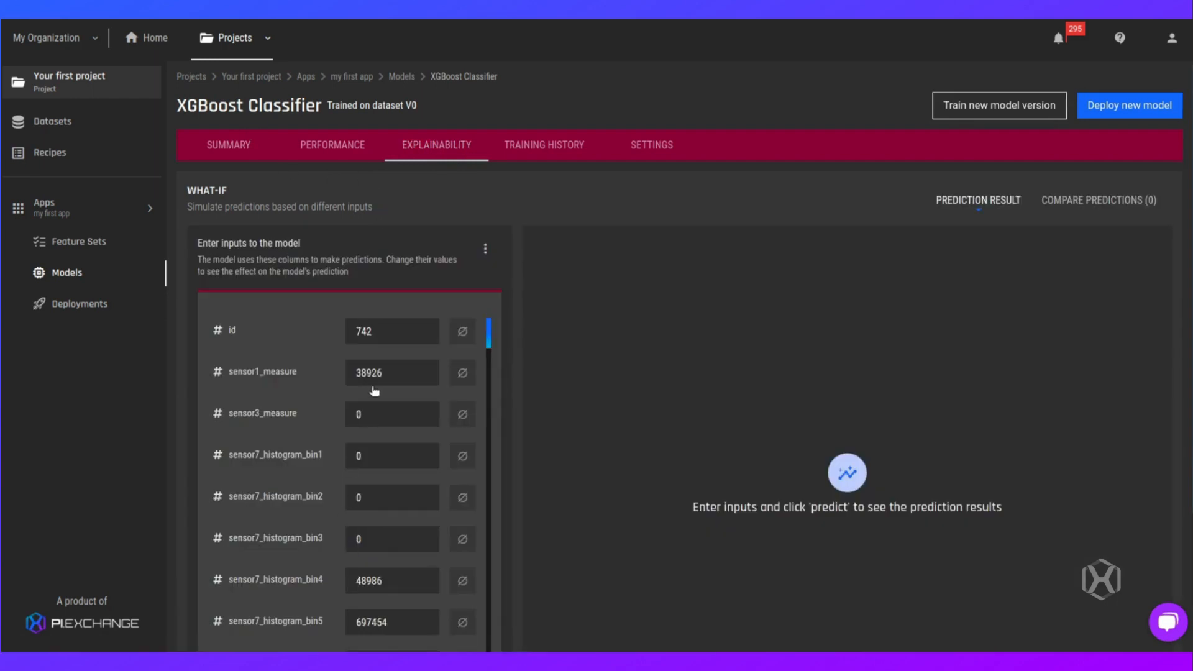
{"action": "scroll", "coordinate": [525, 325], "scroll_direction": "down", "scroll_amount": 3}
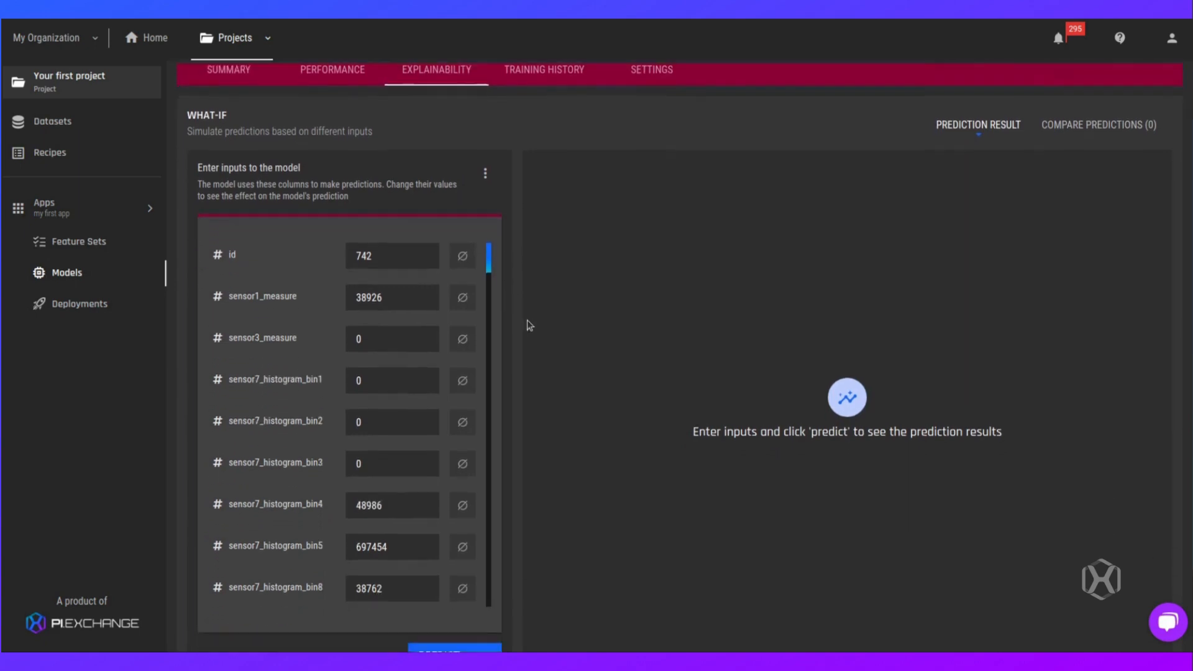
{"action": "scroll", "coordinate": [416, 272], "scroll_direction": "down", "scroll_amount": 5}
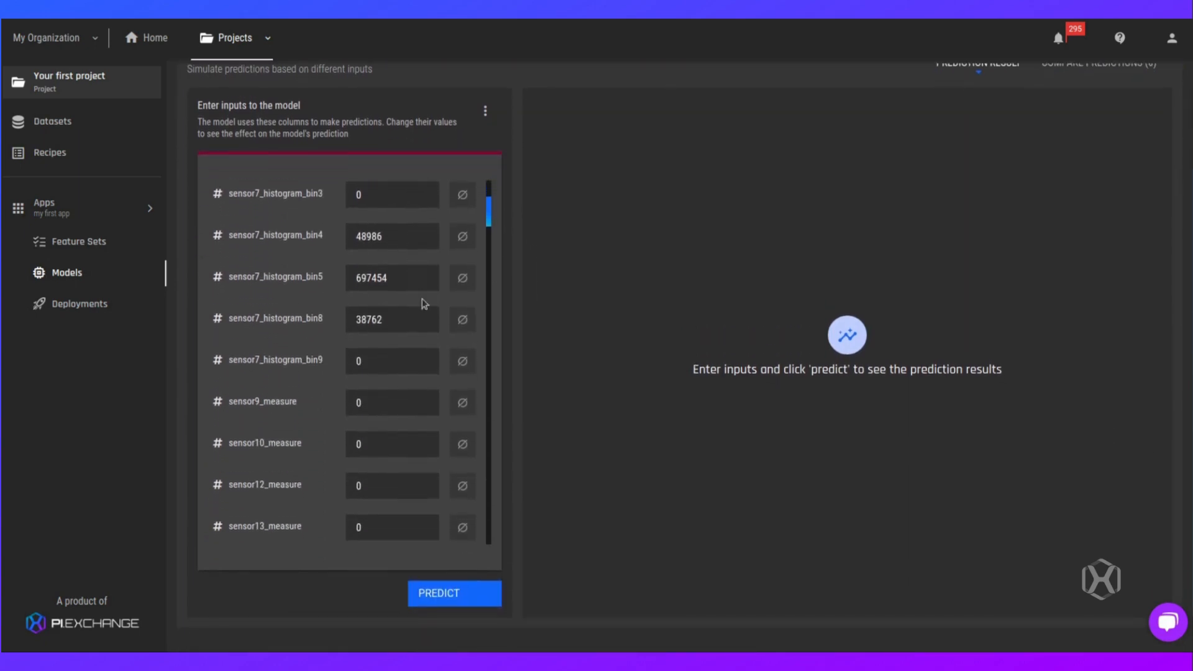
{"action": "scroll", "coordinate": [427, 341], "scroll_direction": "down", "scroll_amount": 2}
{"action": "left_click", "coordinate": [443, 596]}
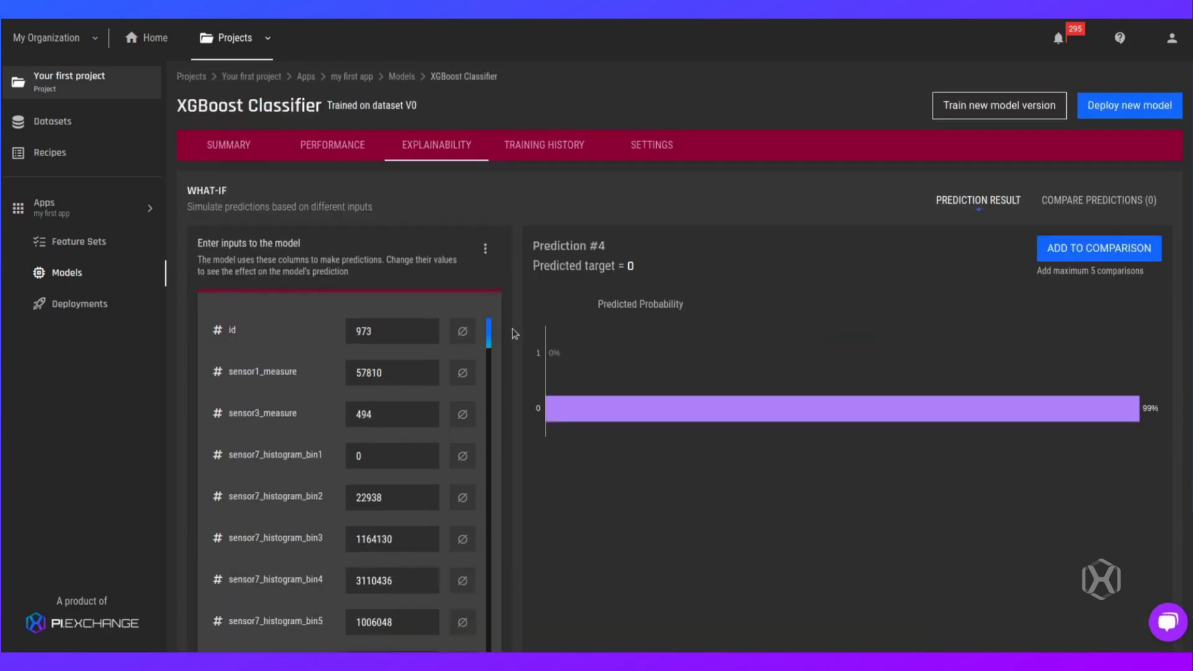
- Generate batch predictions with deployment dep_3 on equip_failures_training_set_v2.csv, including the uploaded file's columns in the output
{"action": "left_click", "coordinate": [87, 305]}
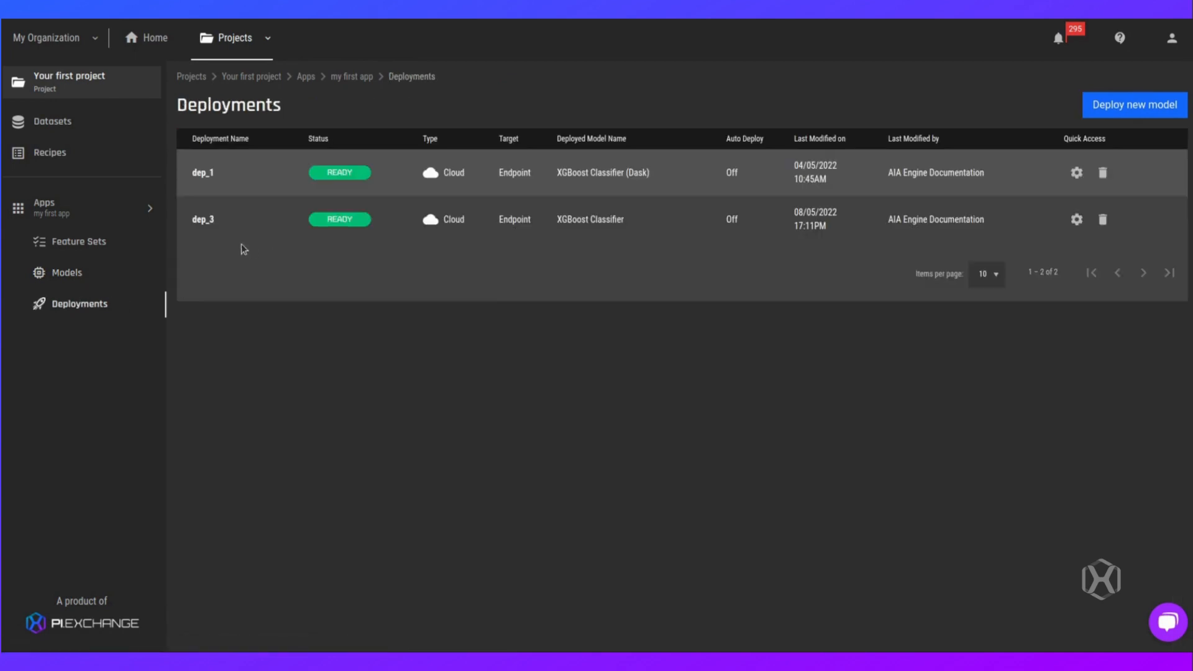
{"action": "left_click", "coordinate": [207, 224]}
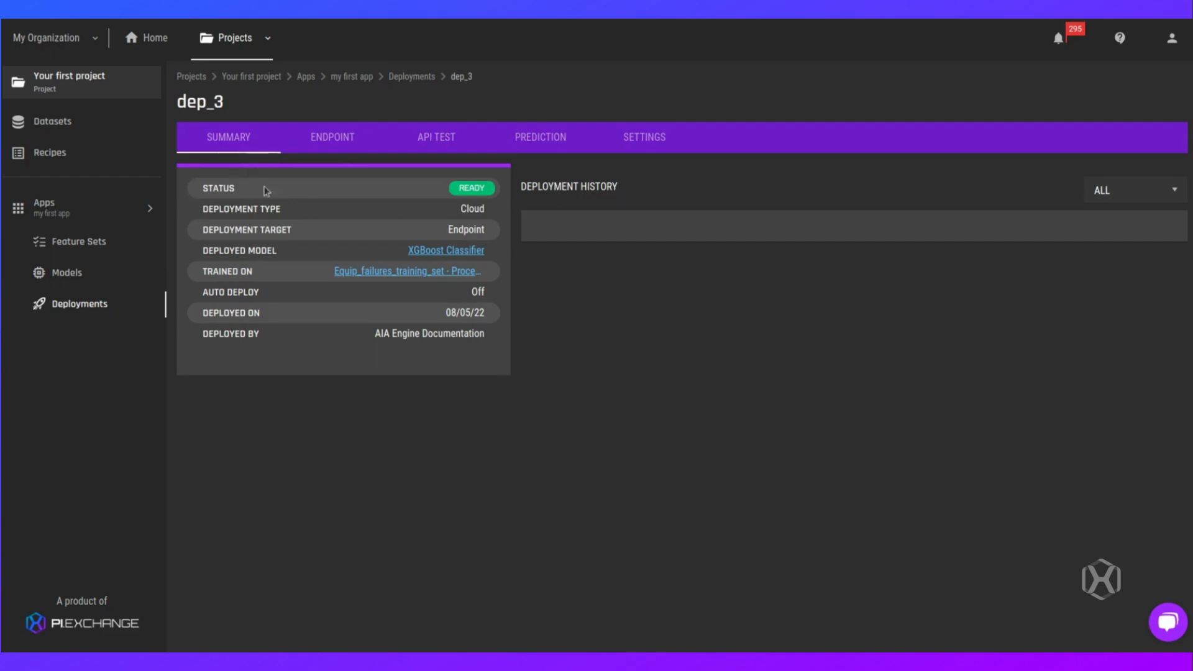
{"action": "left_click", "coordinate": [559, 139]}
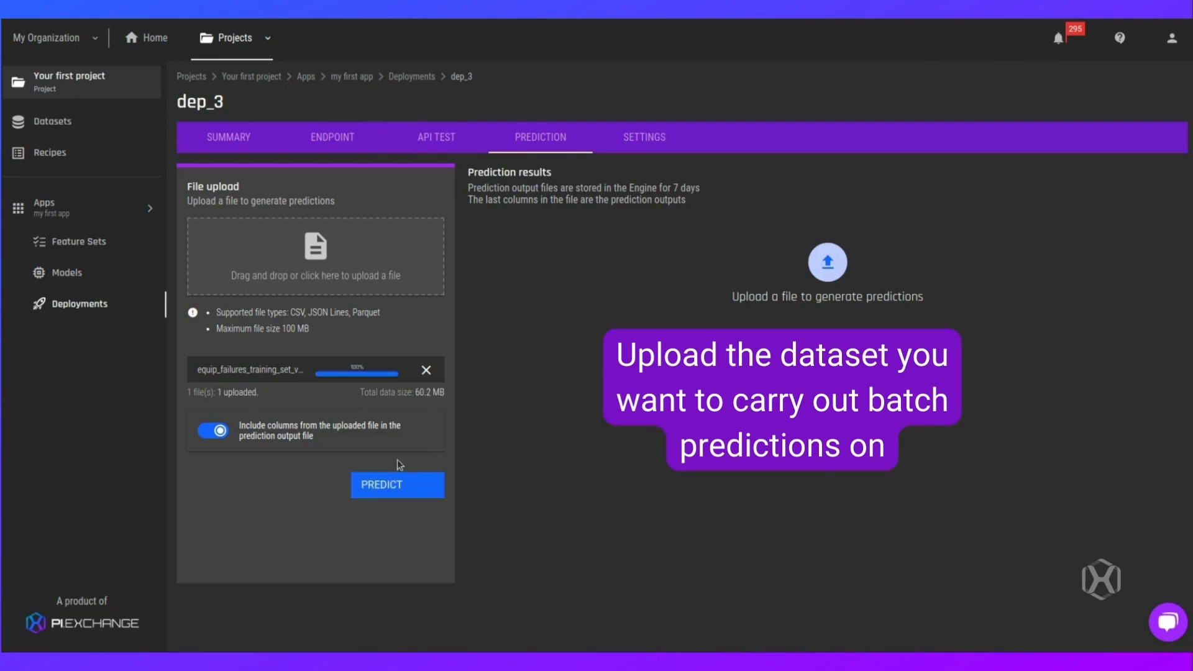
{"action": "left_click", "coordinate": [398, 484]}
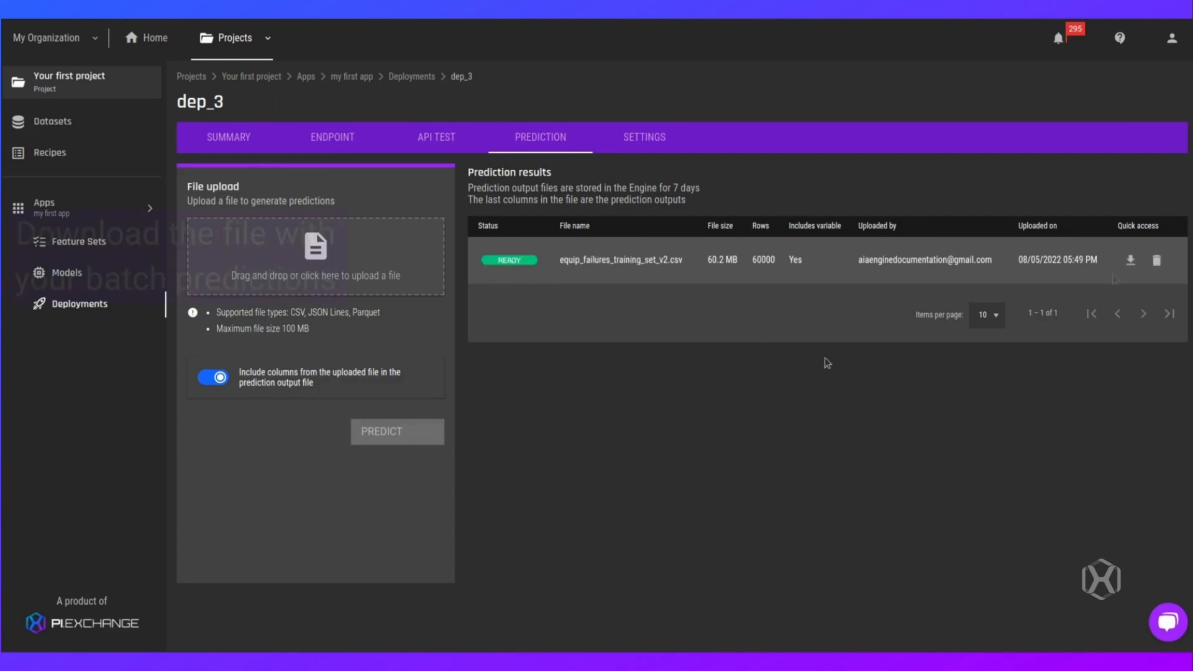
- Download the batch prediction results for equip_failures_training_set_v2.csv in CSV format
{"action": "left_click", "coordinate": [1131, 261]}
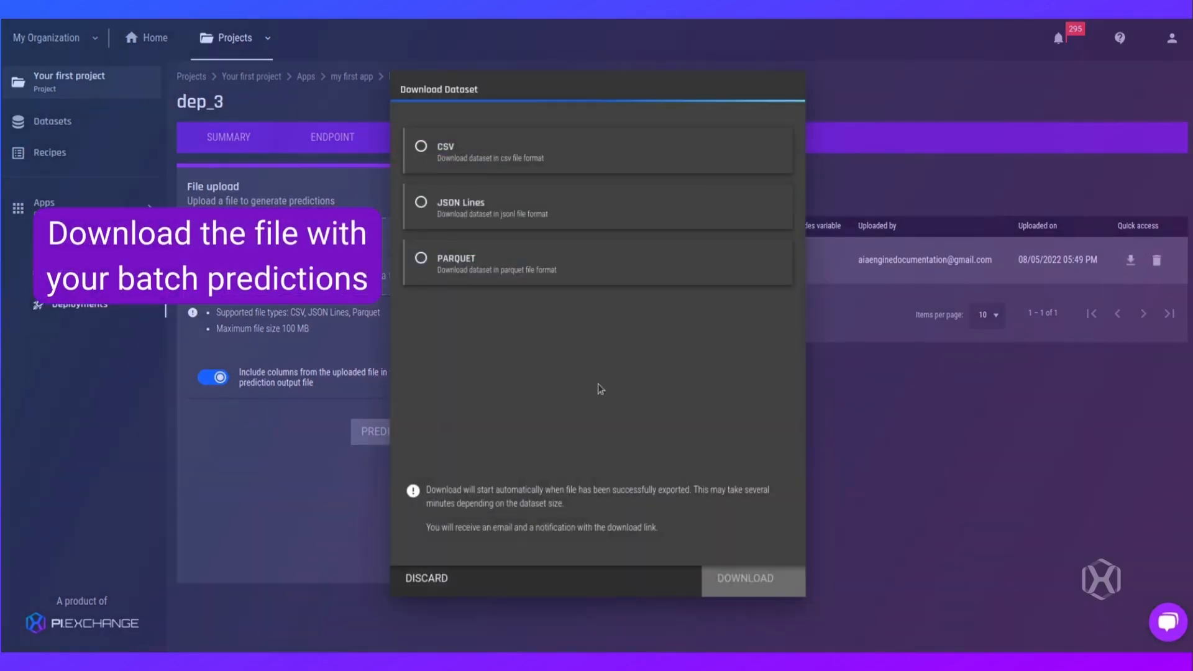
{"action": "left_click", "coordinate": [421, 147]}
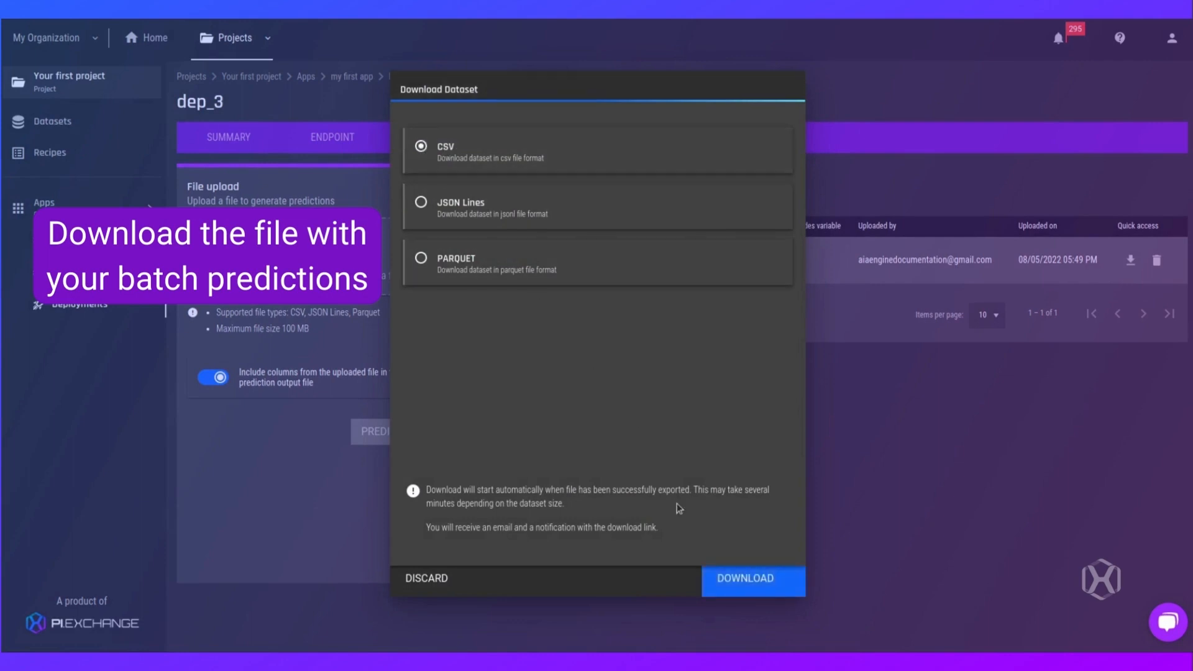
{"action": "left_click", "coordinate": [736, 580]}
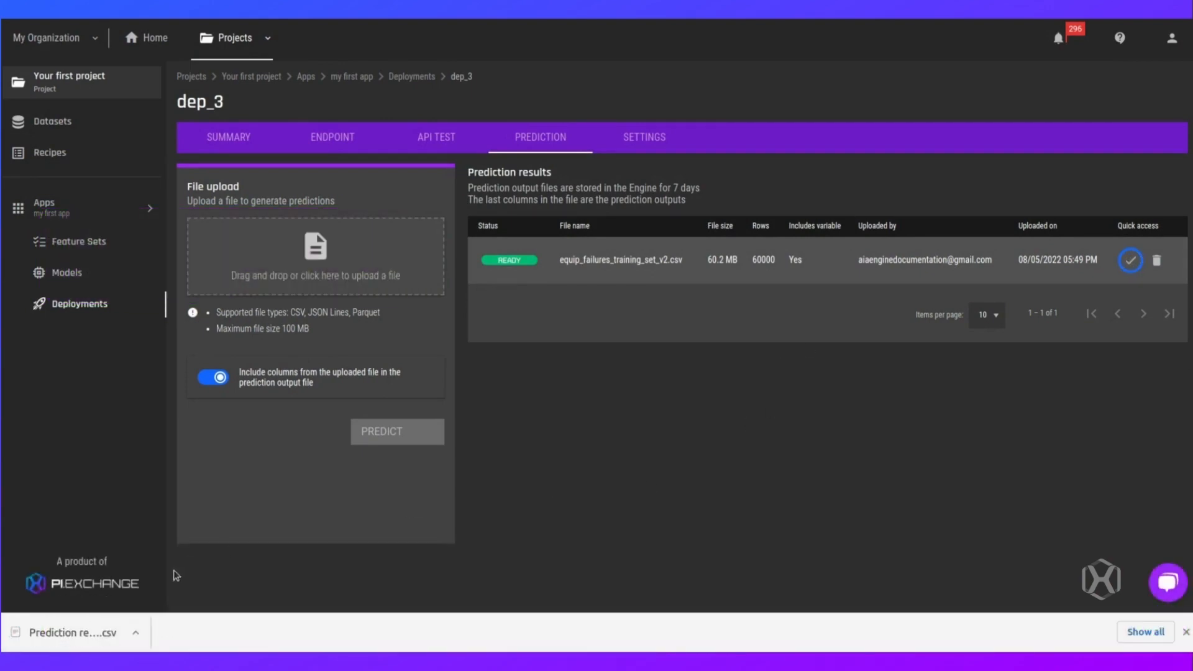
- Open the downloaded prediction CSV in the spreadsheet program and examine the predictions and probabilities in its last columns
{"action": "left_click", "coordinate": [72, 633]}
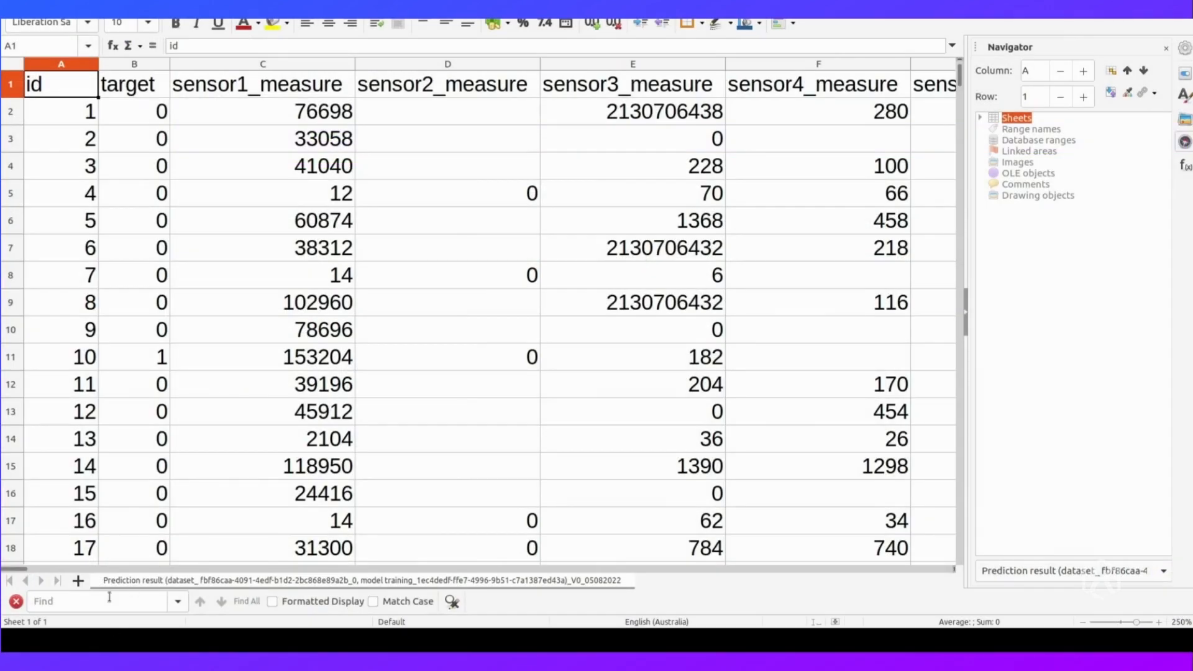
{"action": "left_click_drag", "start_coordinate": [18, 569], "coordinate": [935, 581]}
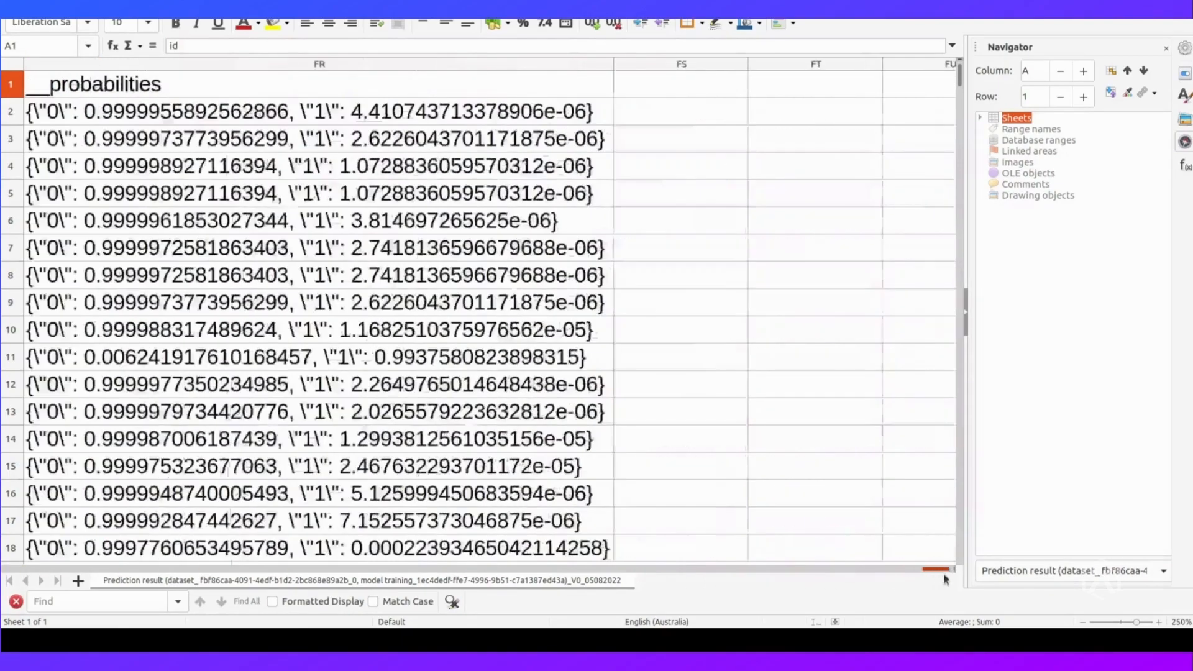
{"action": "scroll", "coordinate": [660, 384], "scroll_direction": "down", "scroll_amount": 18}
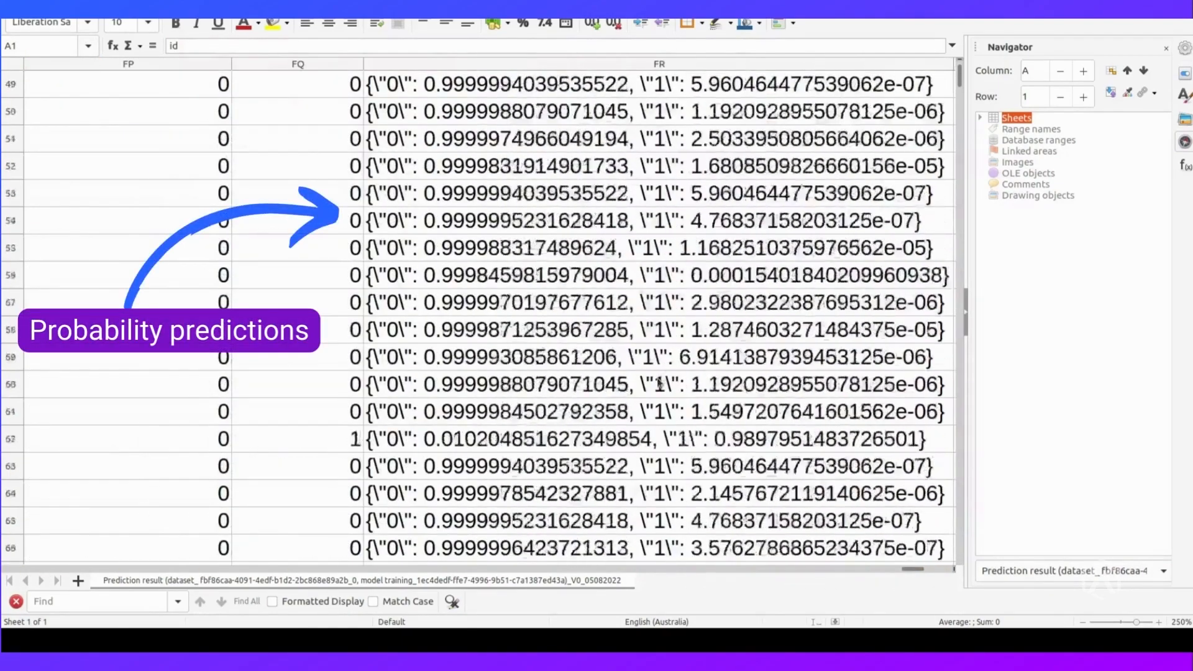
{"action": "scroll", "coordinate": [596, 323], "scroll_direction": "down", "scroll_amount": 16}
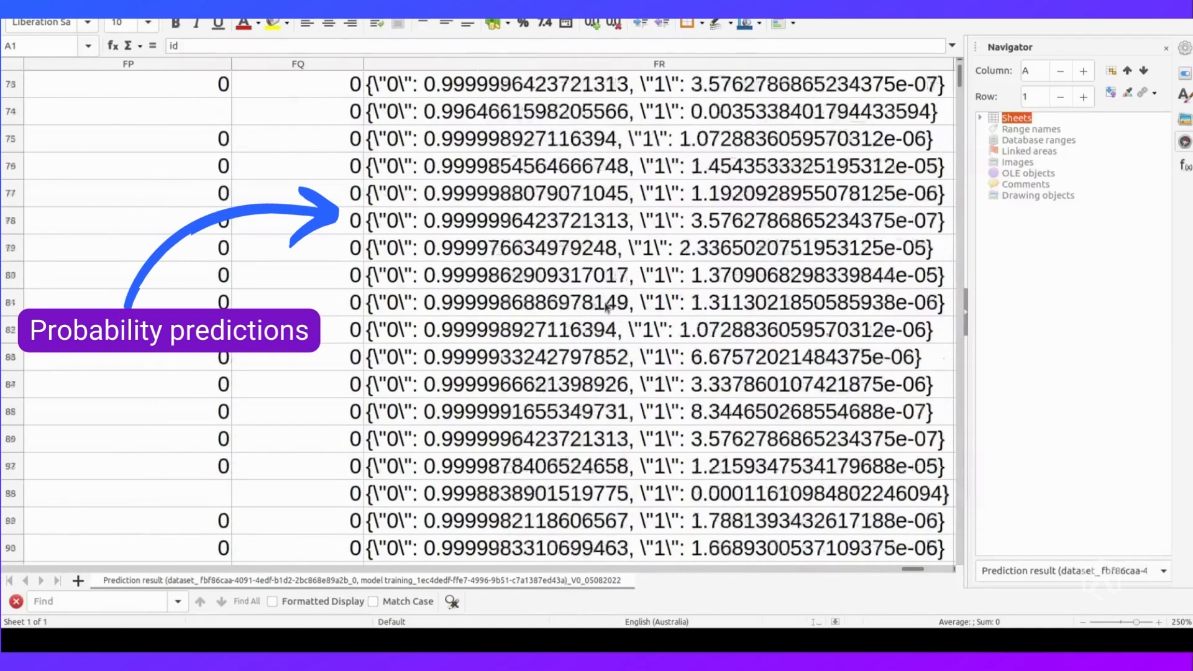
{"action": "scroll", "coordinate": [600, 317], "scroll_direction": "down", "scroll_amount": 4}
{"action": "scroll", "coordinate": [600, 317], "scroll_direction": "up", "scroll_amount": 1}
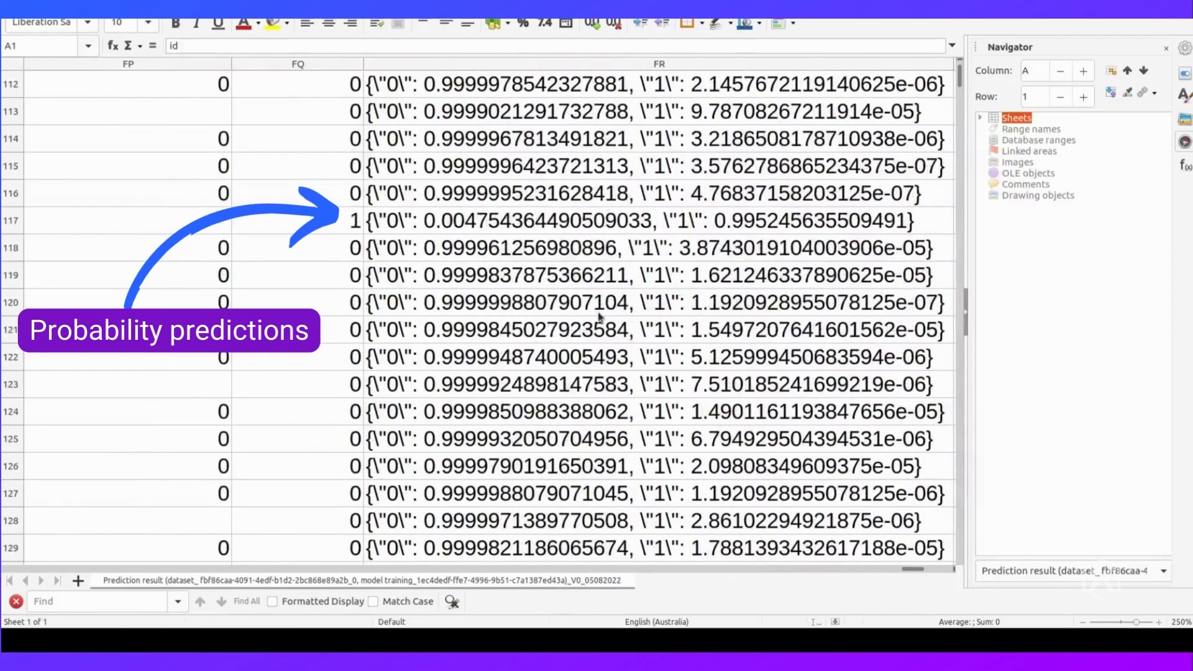